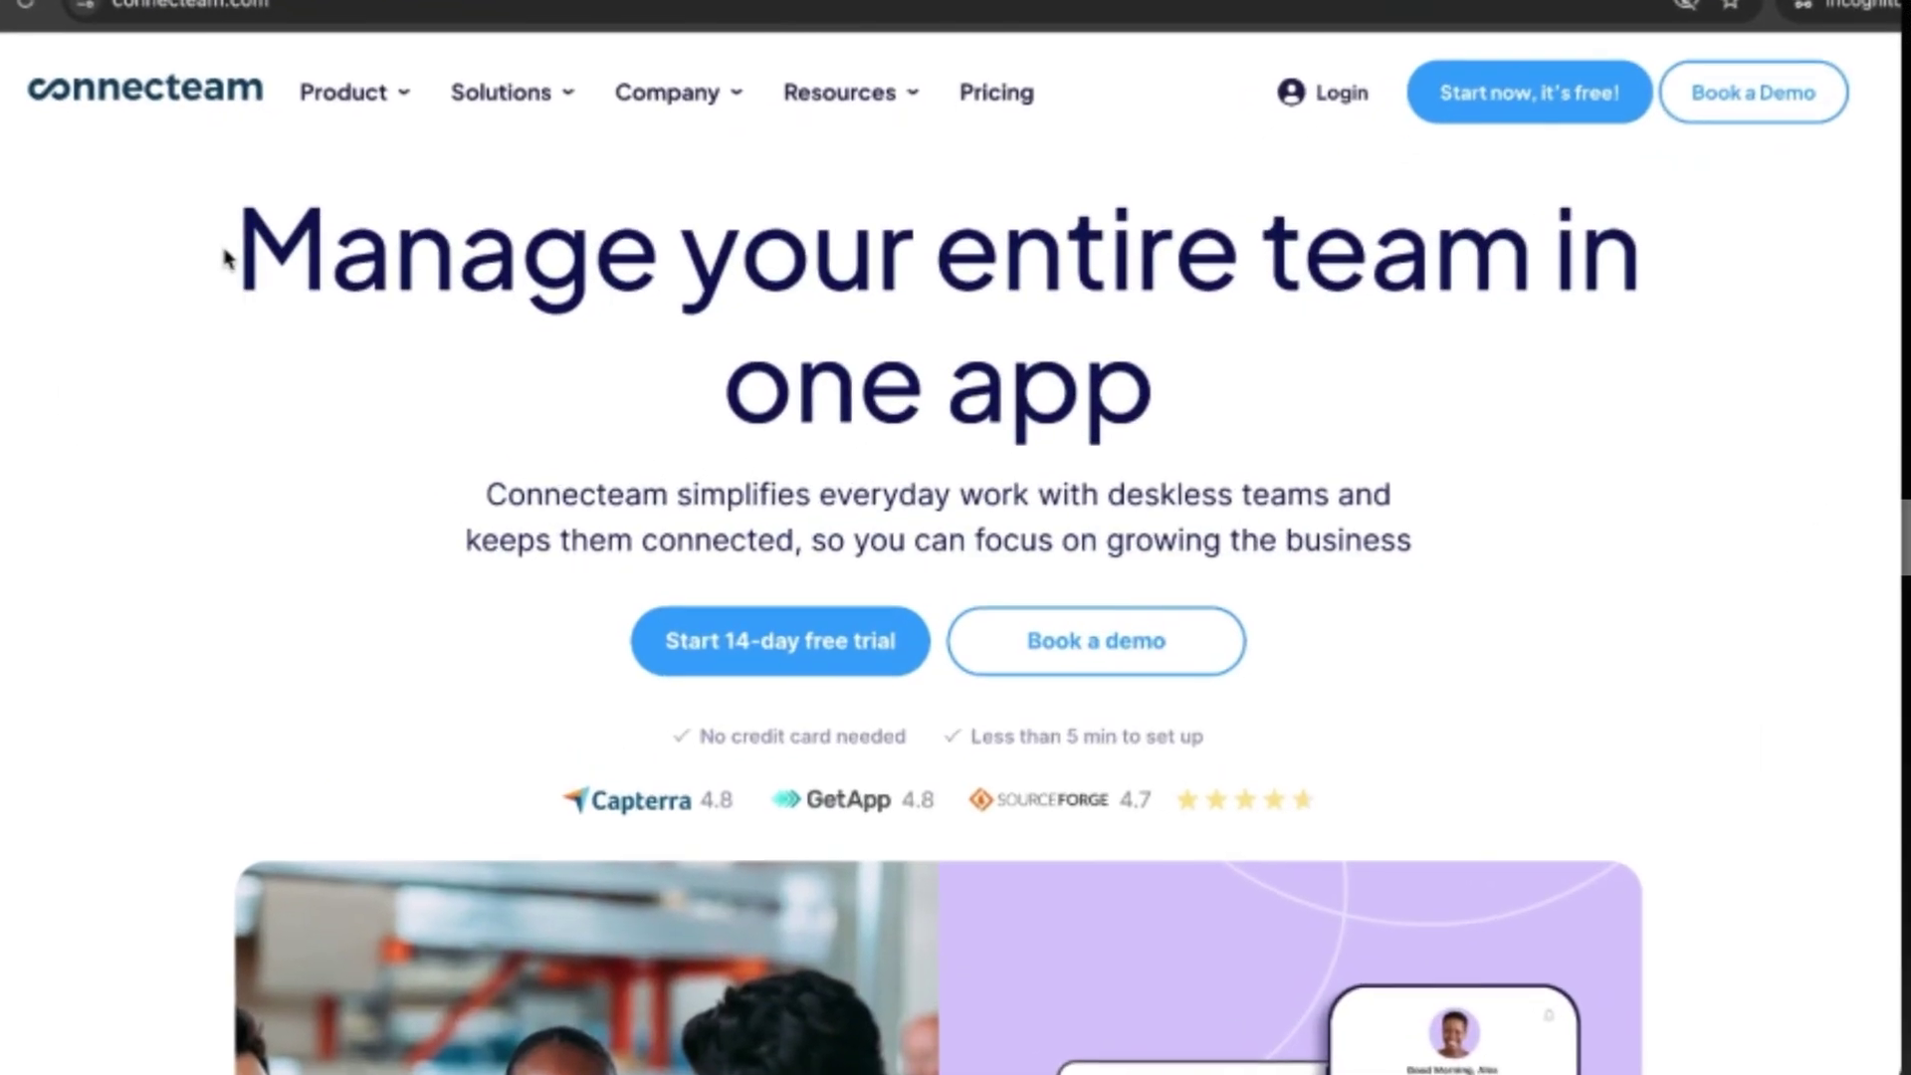
Highlight the 'Manage your entire team in one app' headline, then scroll through the feature sections
drag(227, 257, 1208, 412)
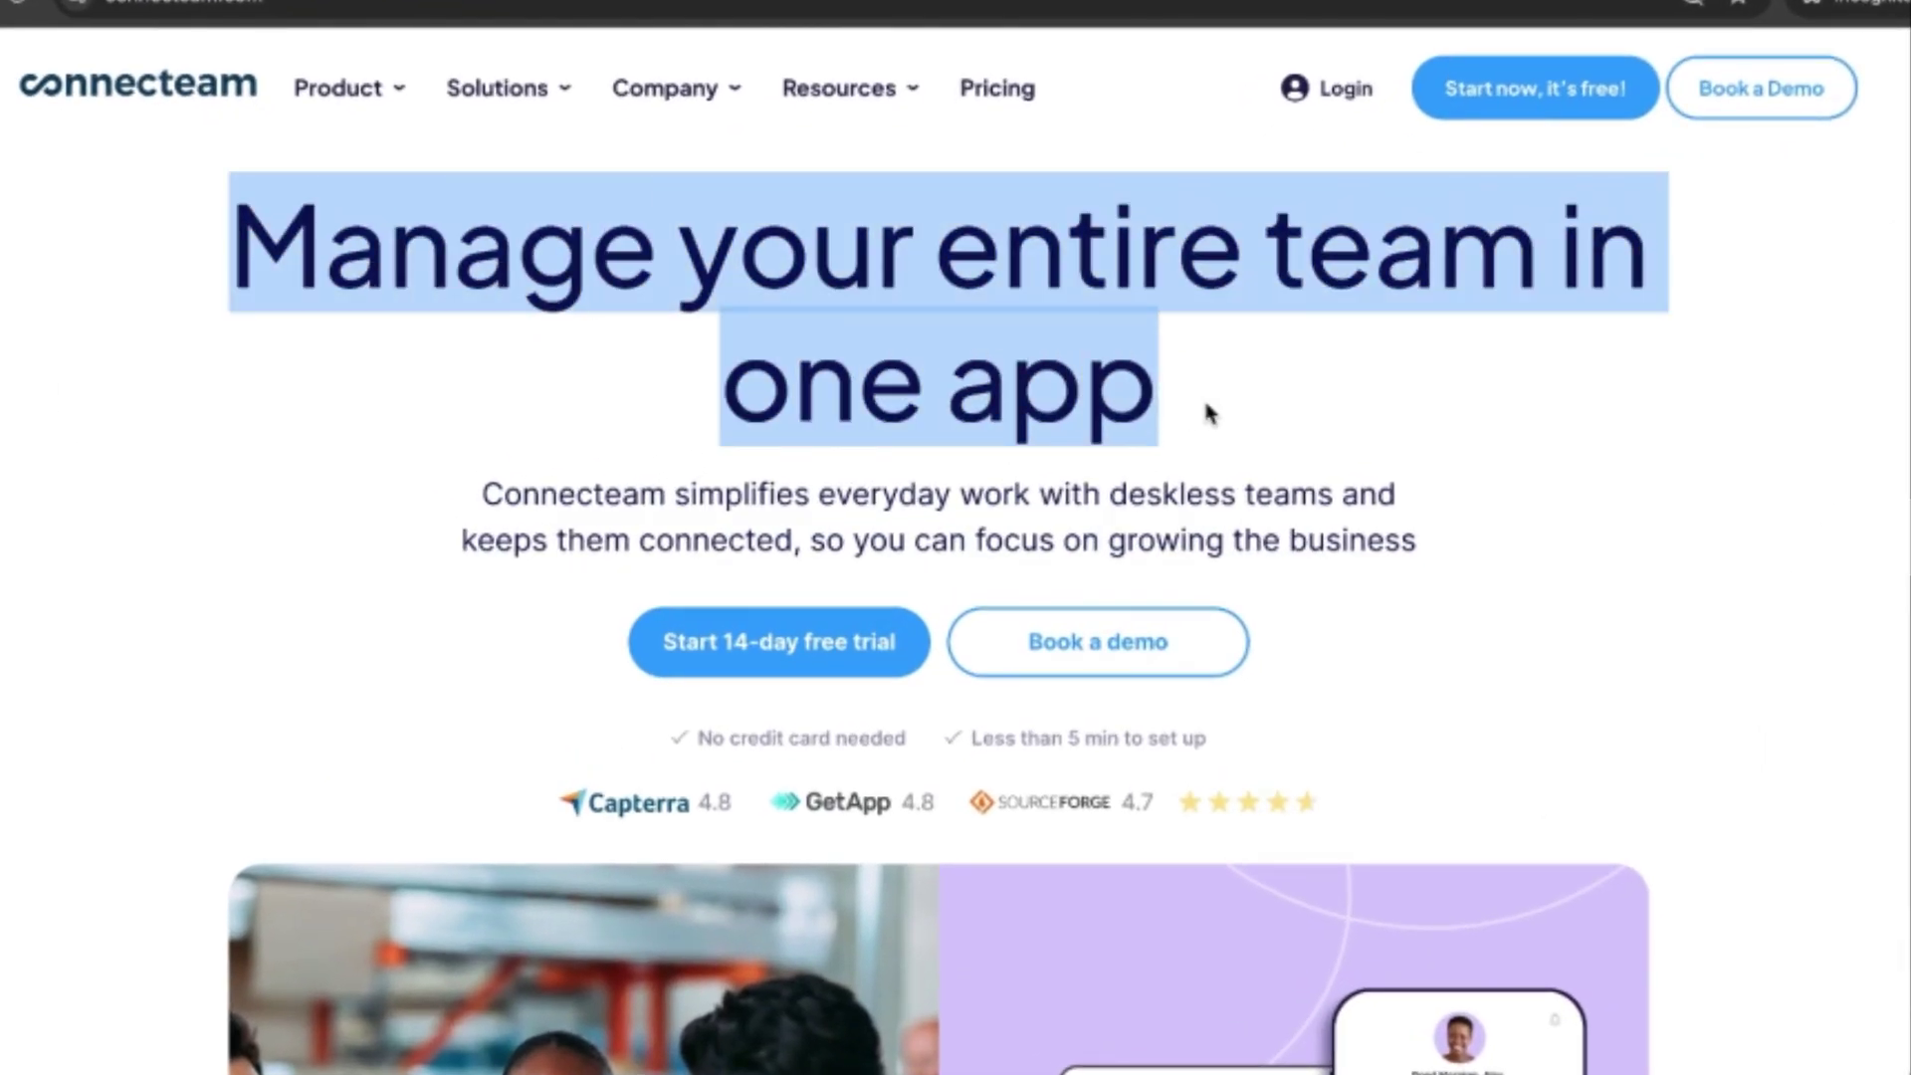
click(1782, 702)
scroll(1782, 709, down, 8)
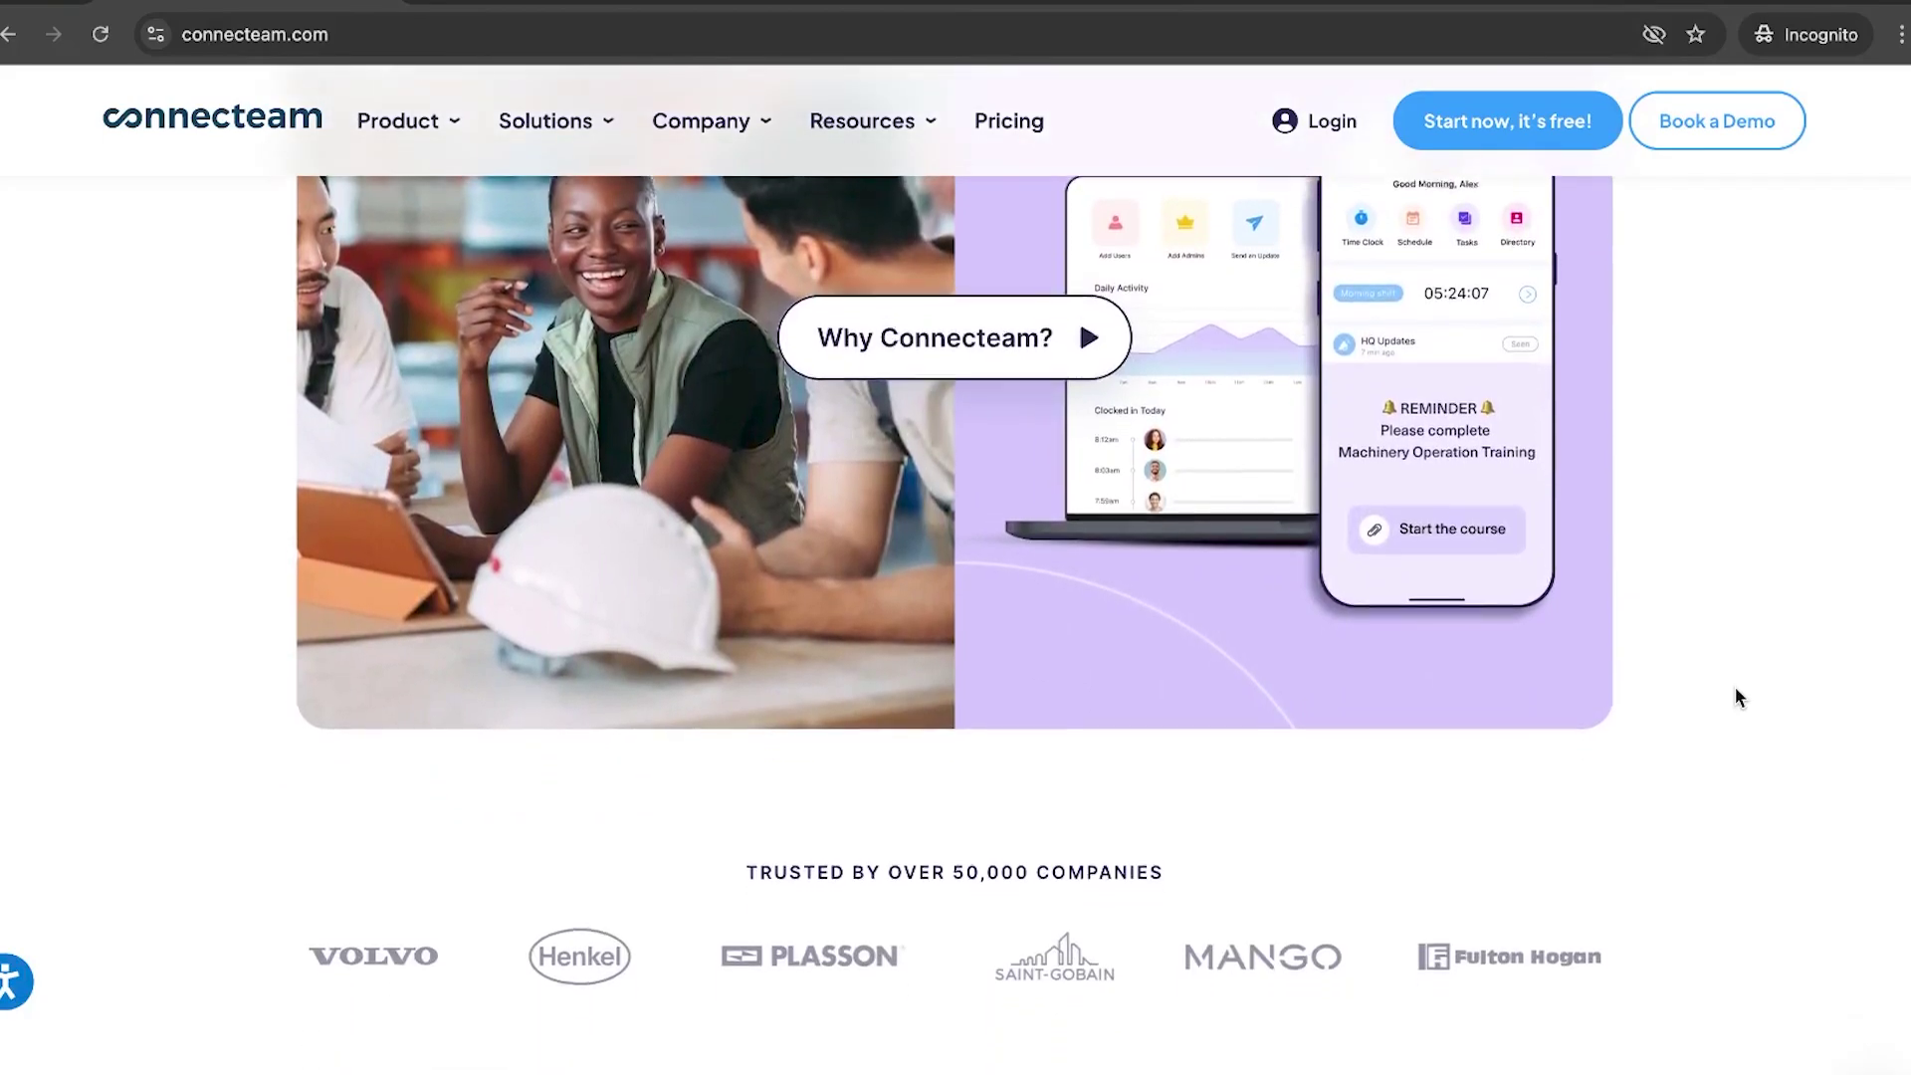
scroll(1736, 690, down, 5)
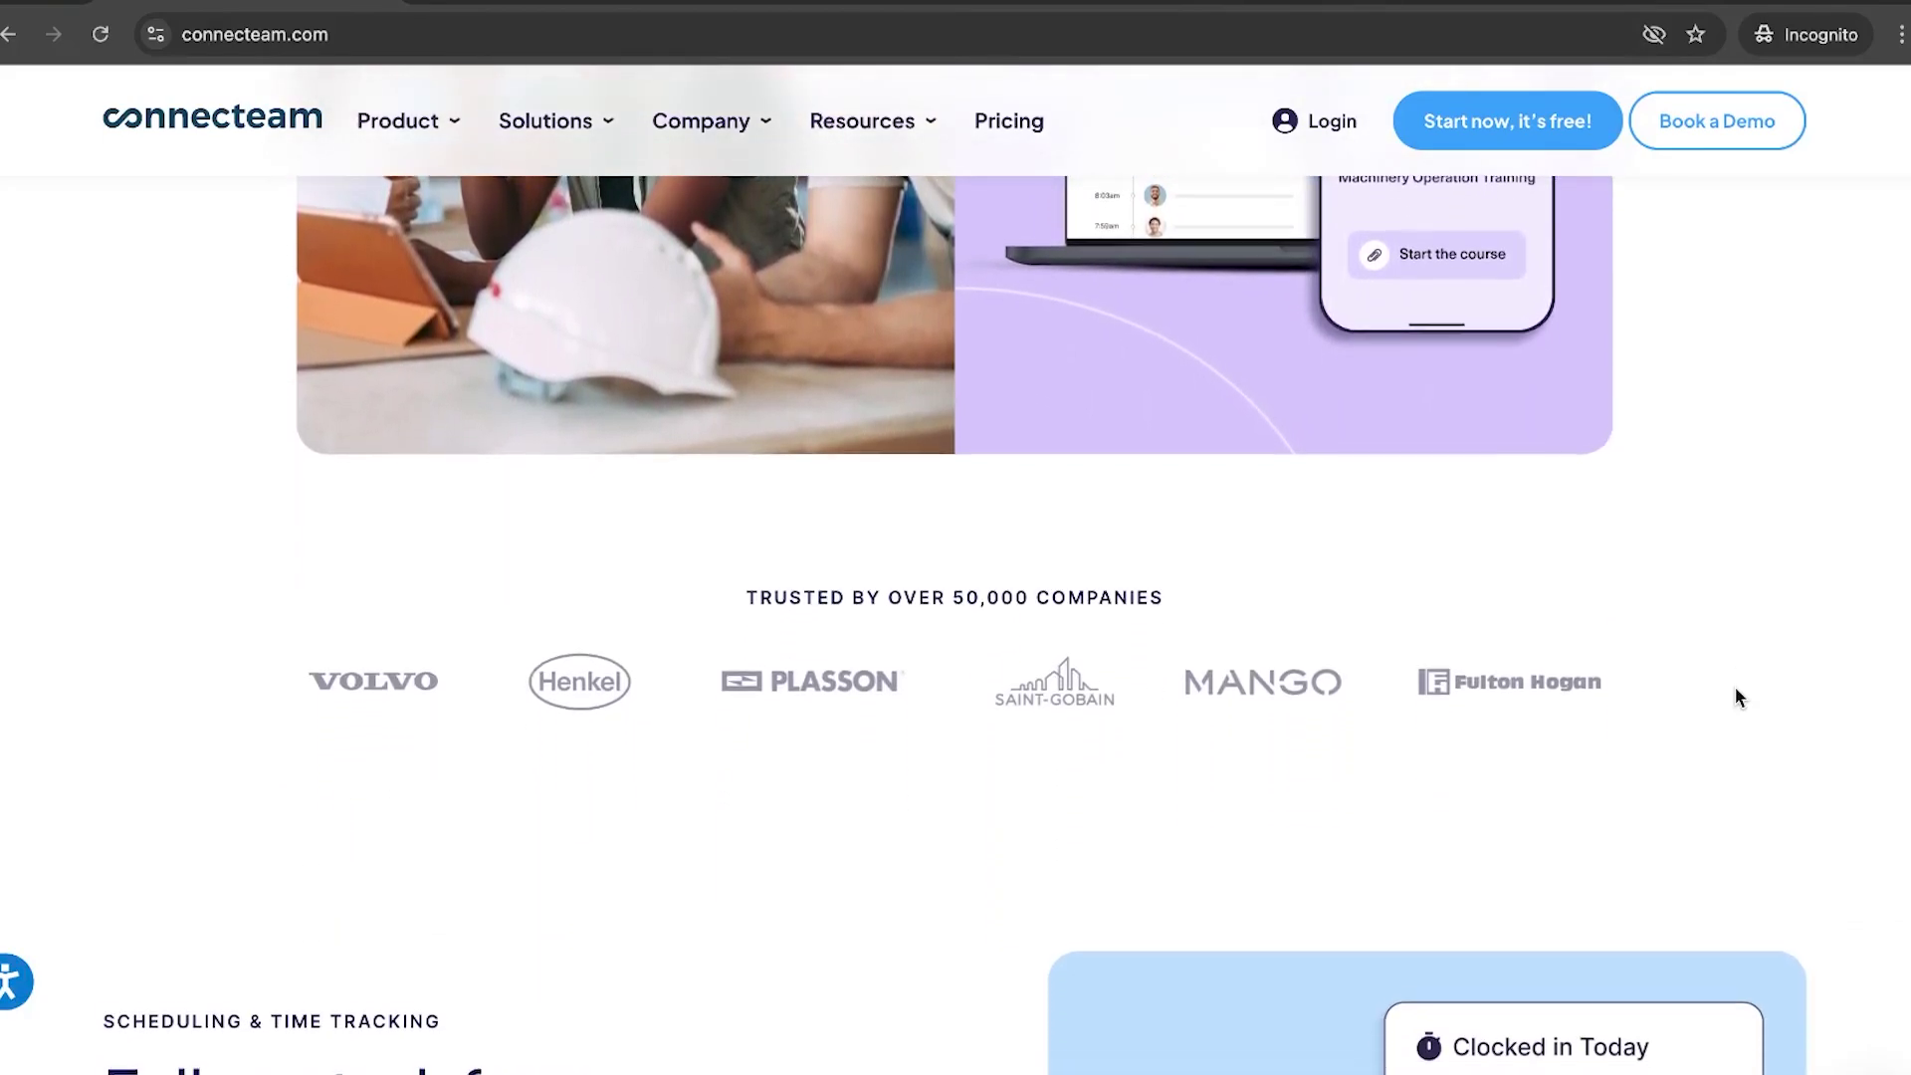
scroll(1737, 697, down, 4)
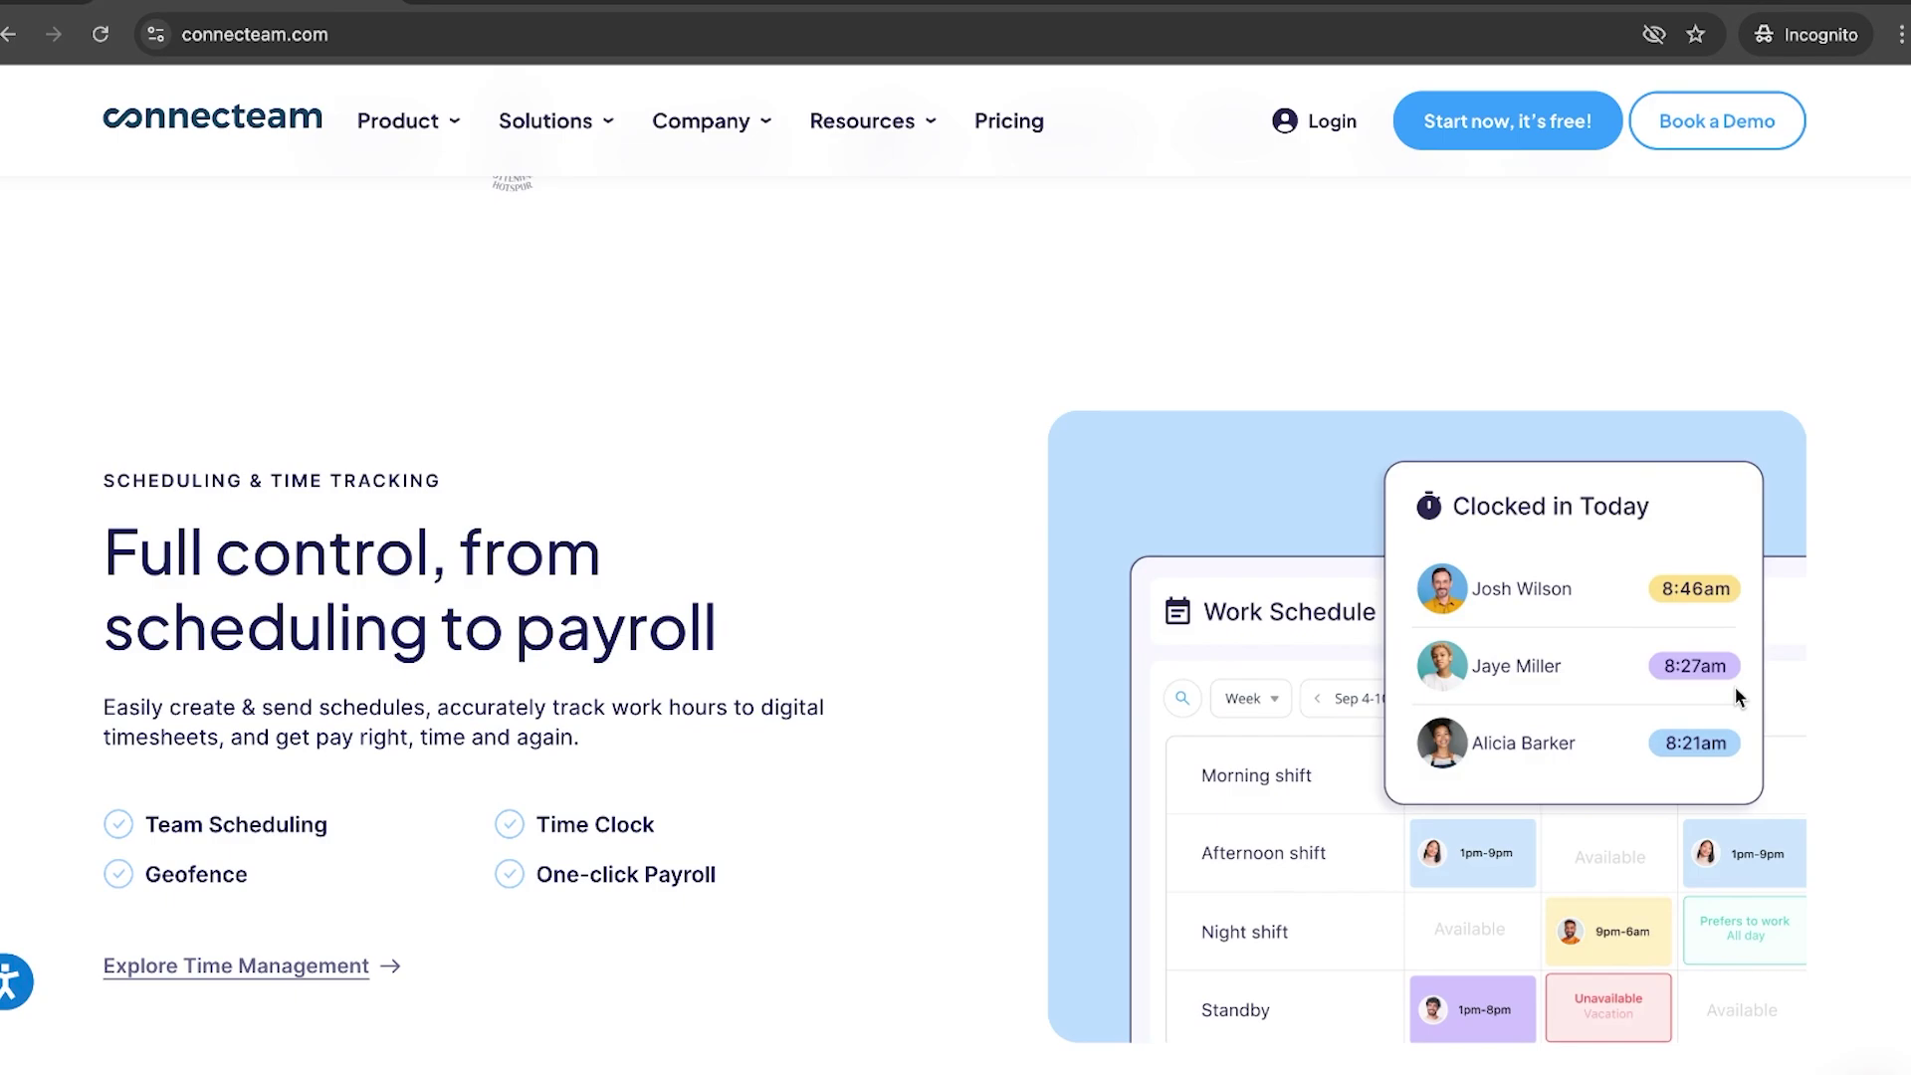
scroll(1737, 697, down, 5)
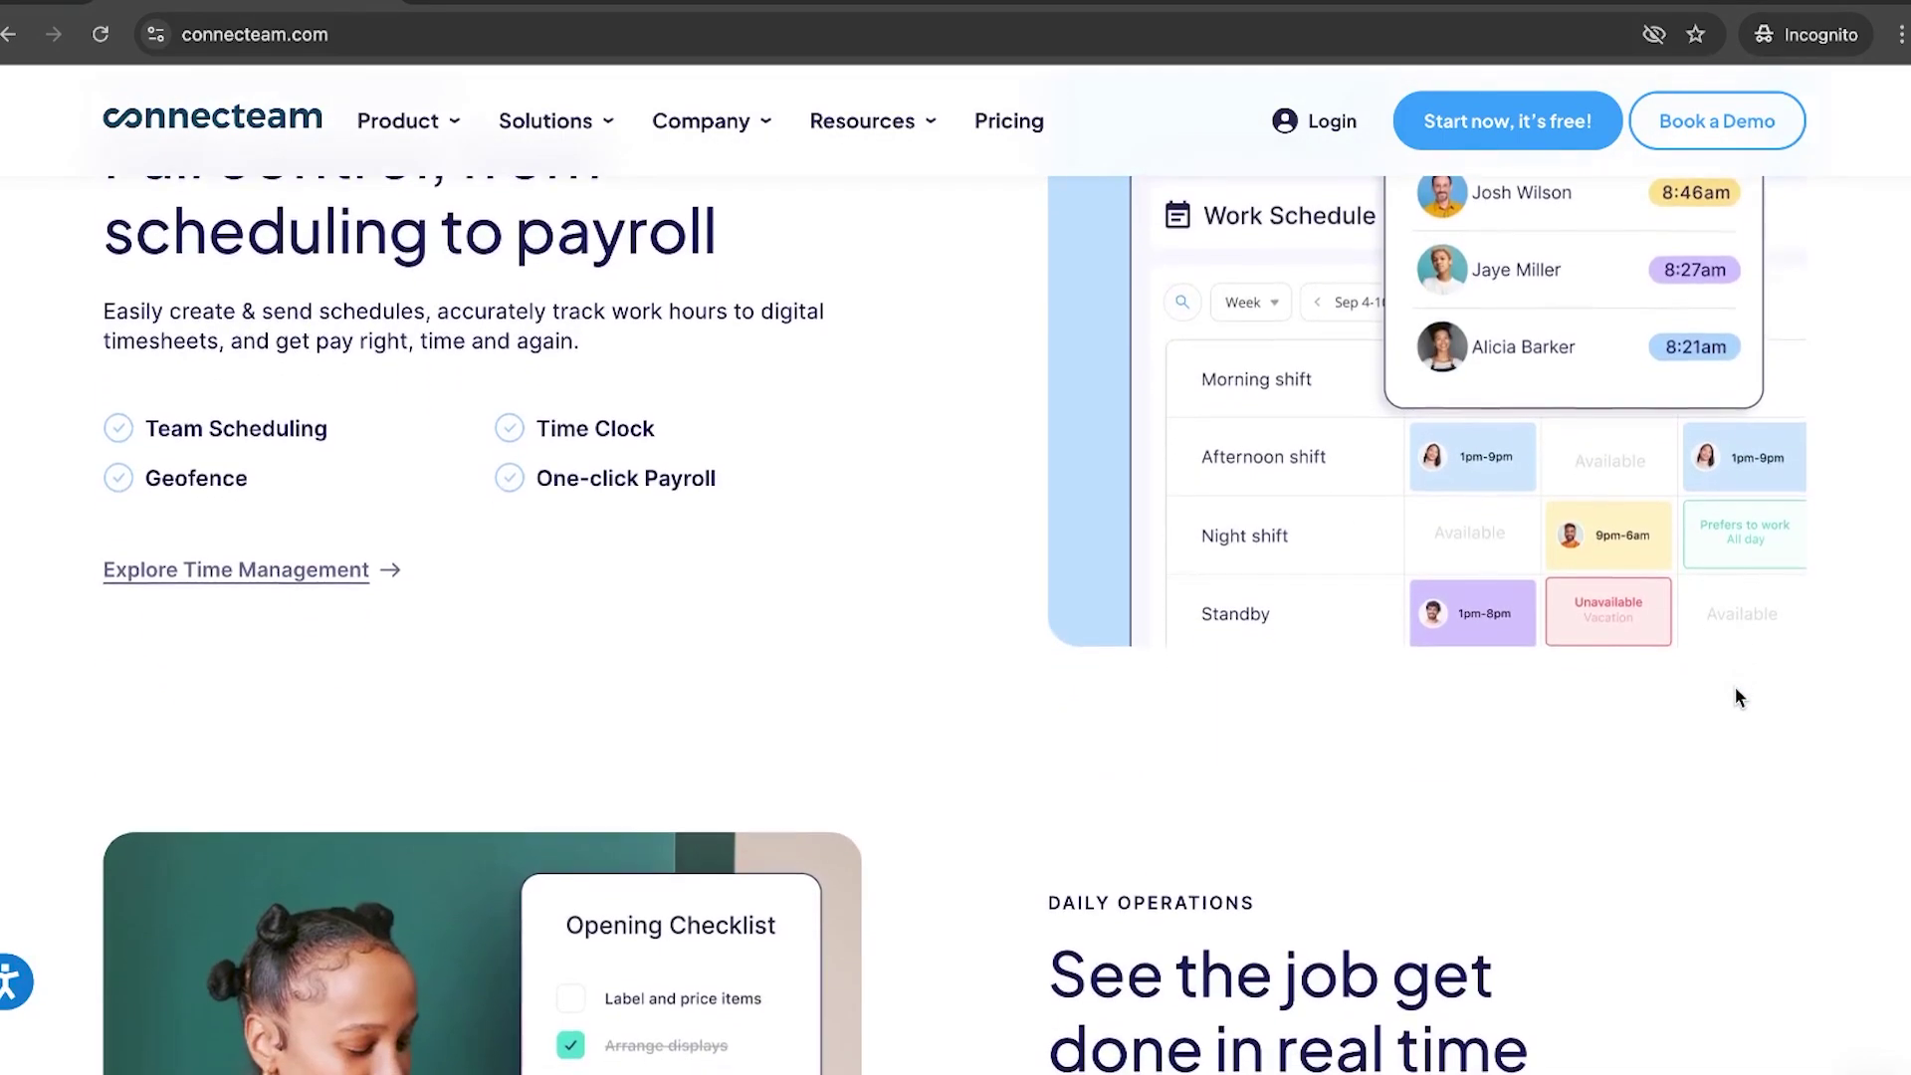
scroll(1736, 697, down, 6)
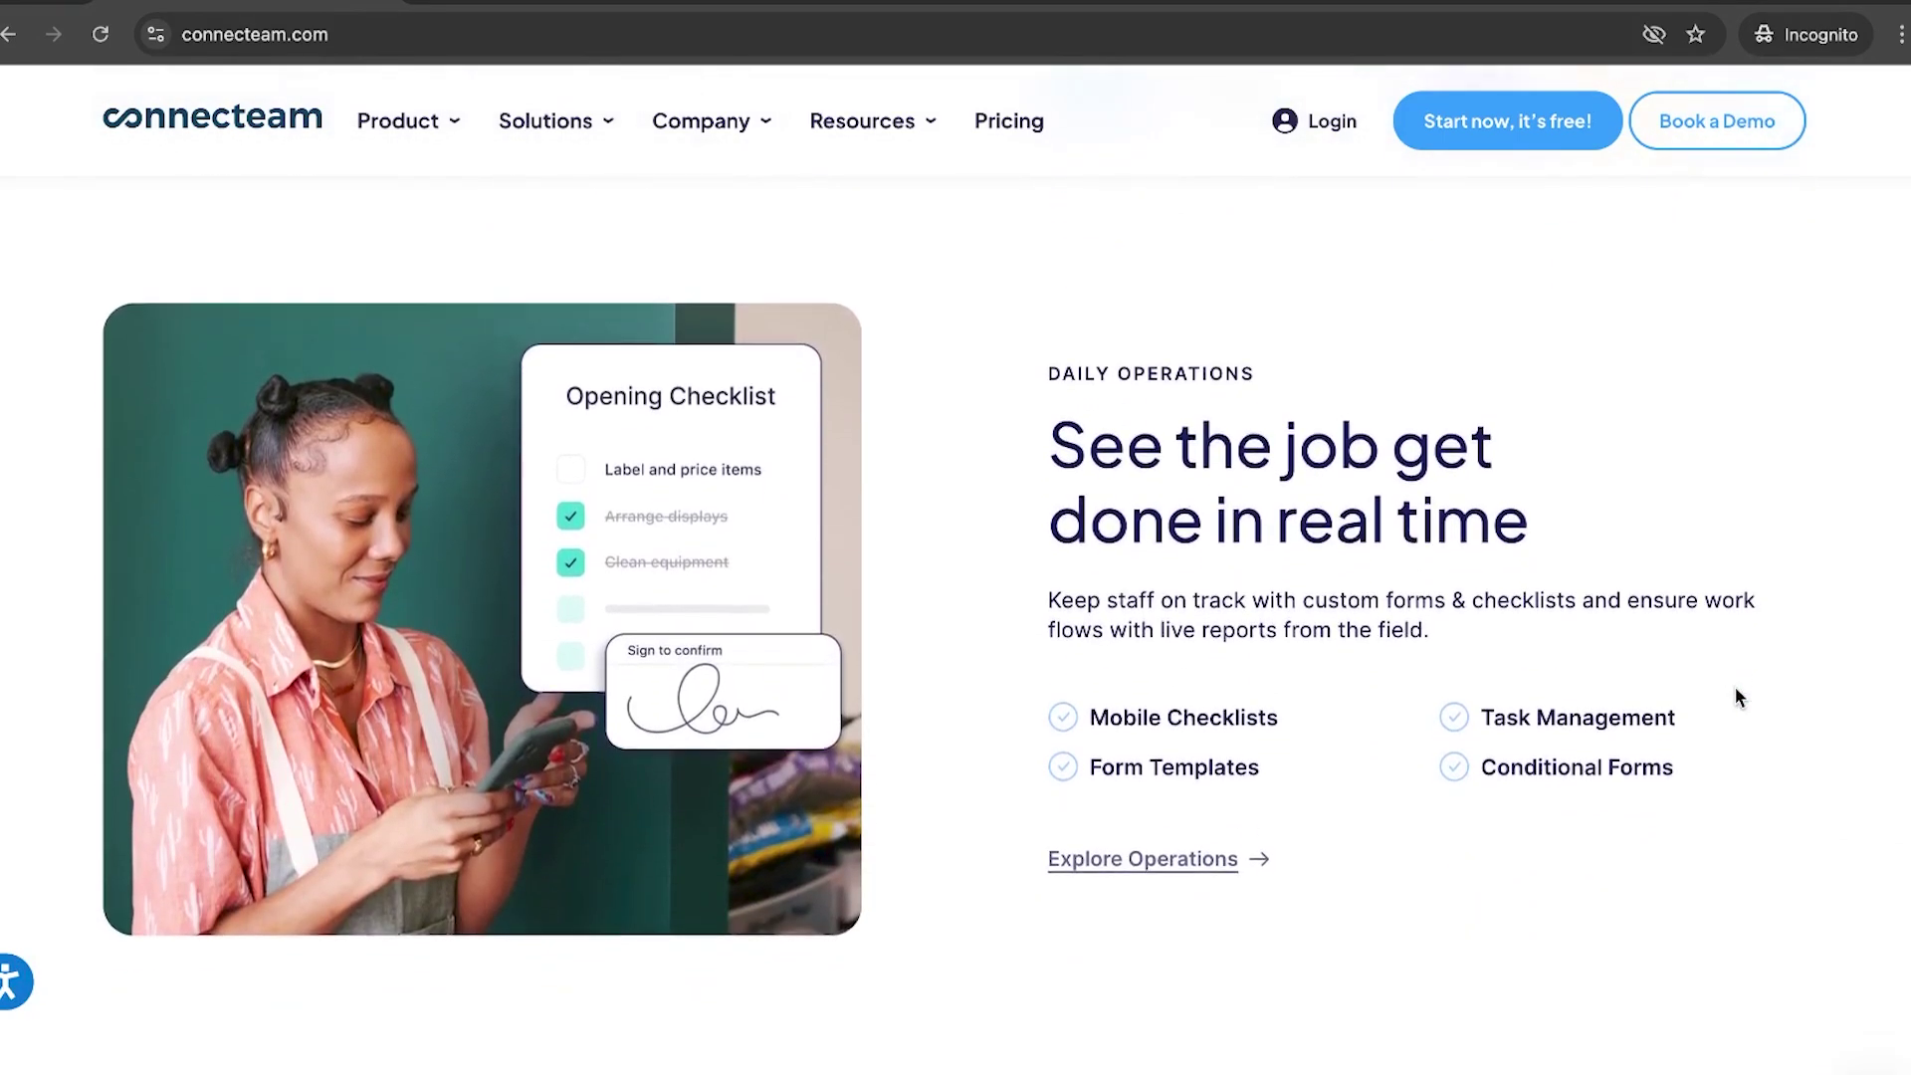
Scroll down to the testimonials, show the third one, and scroll back up
scroll(1560, 771, down, 3)
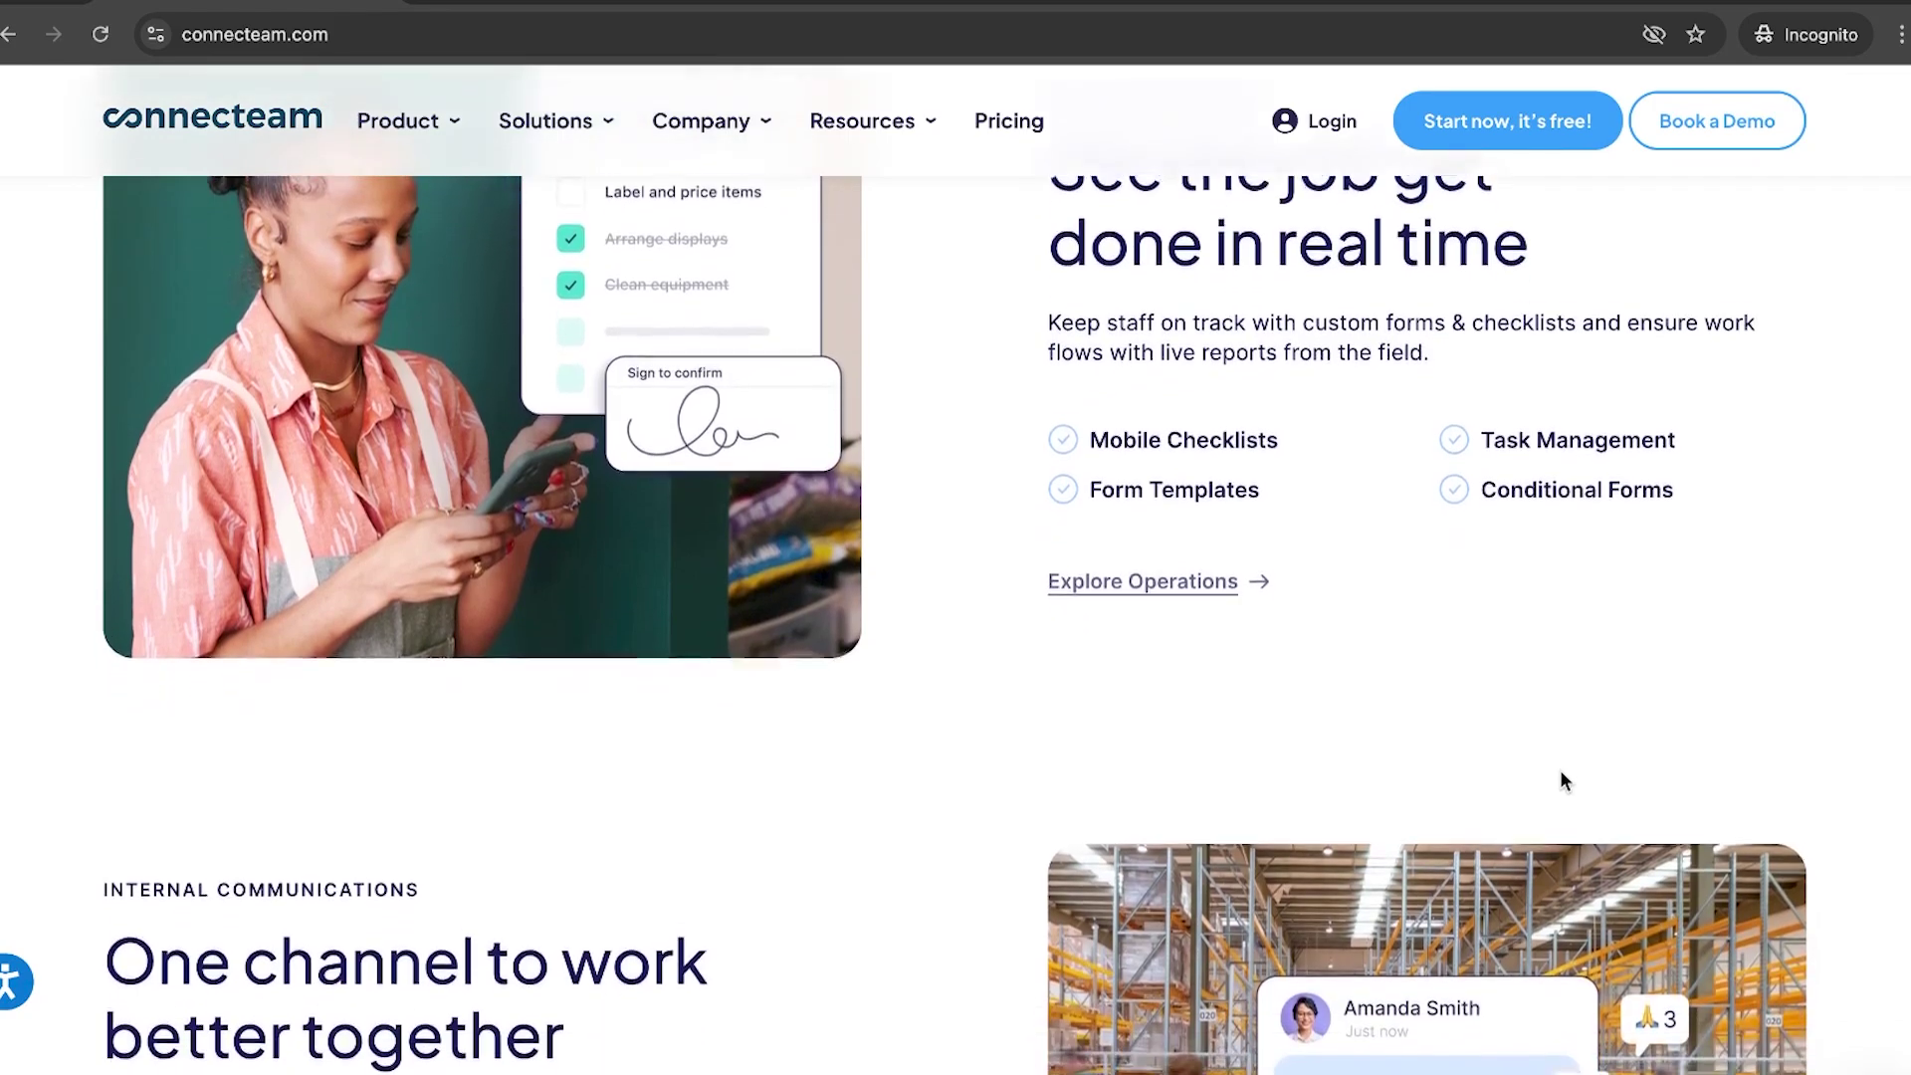
scroll(1560, 773, down, 4)
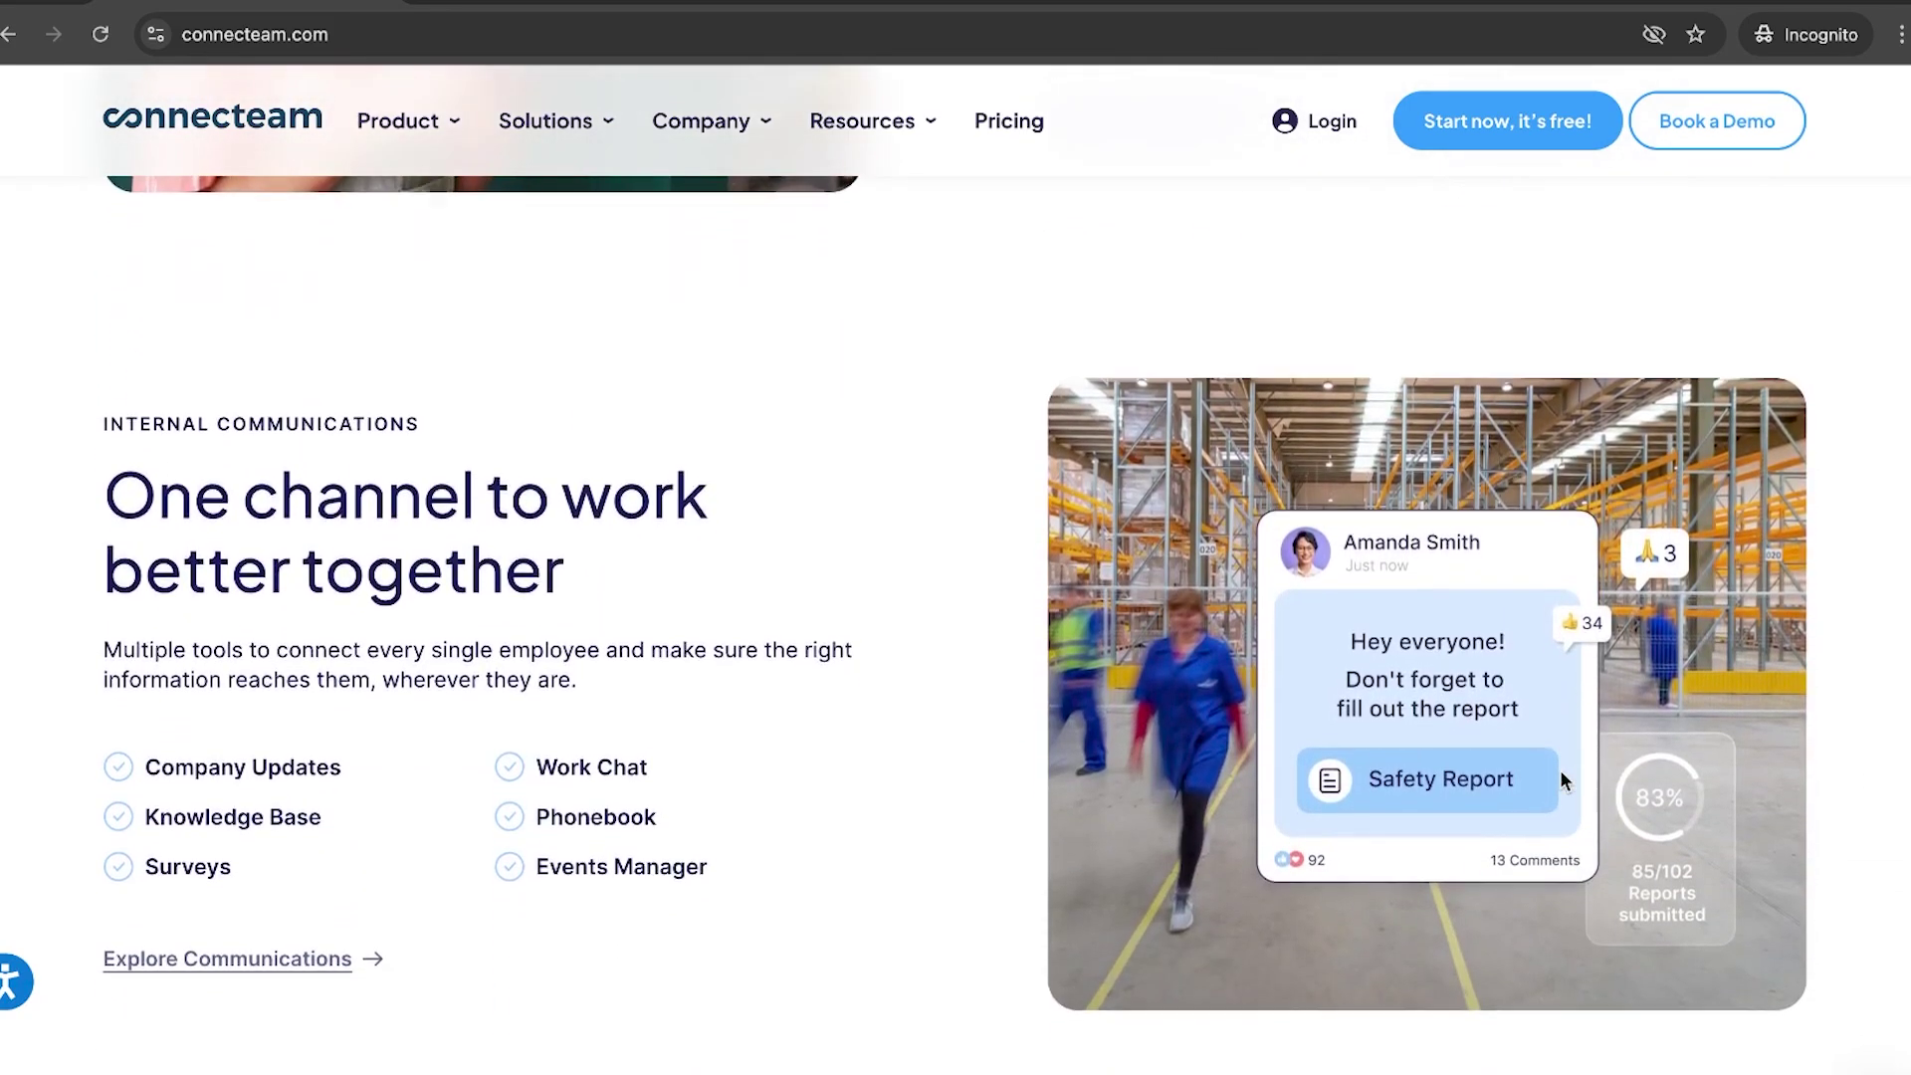
scroll(1560, 779, down, 1)
scroll(1559, 771, down, 4)
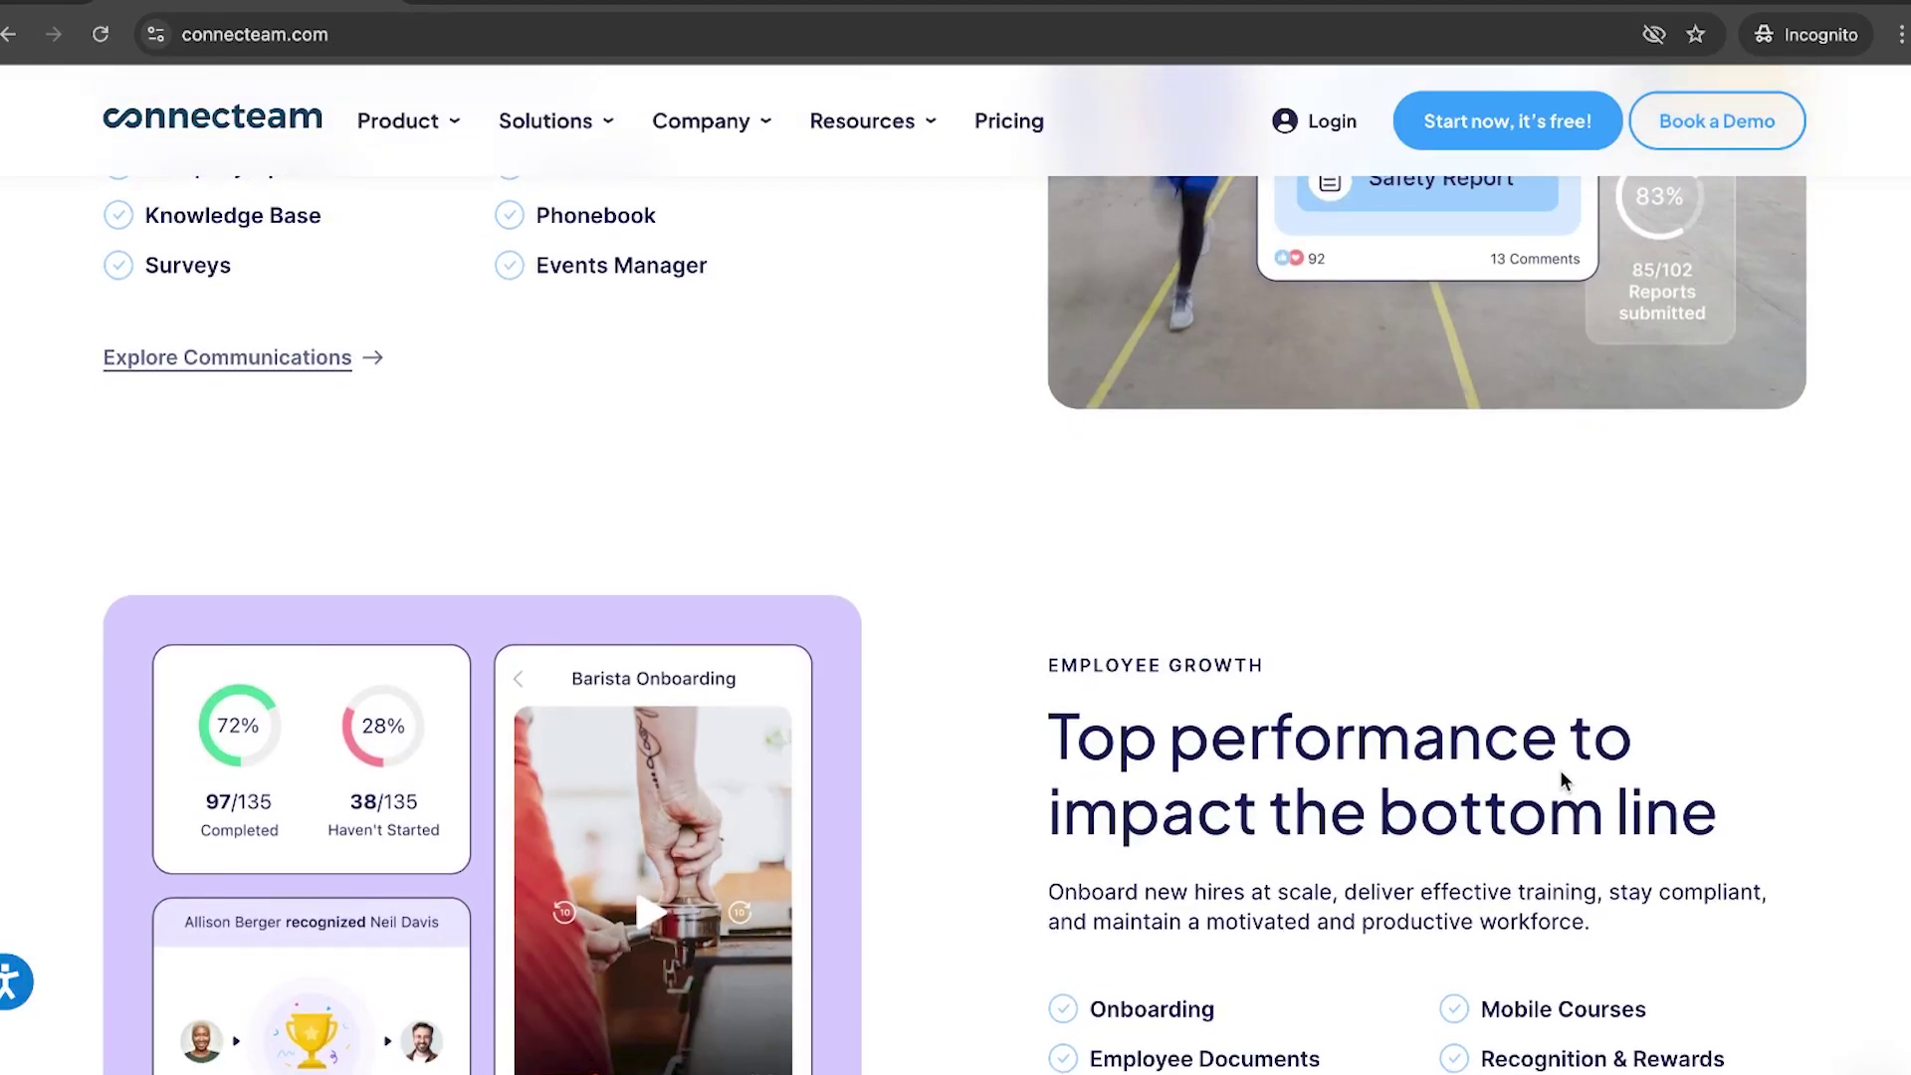
scroll(1562, 779, down, 4)
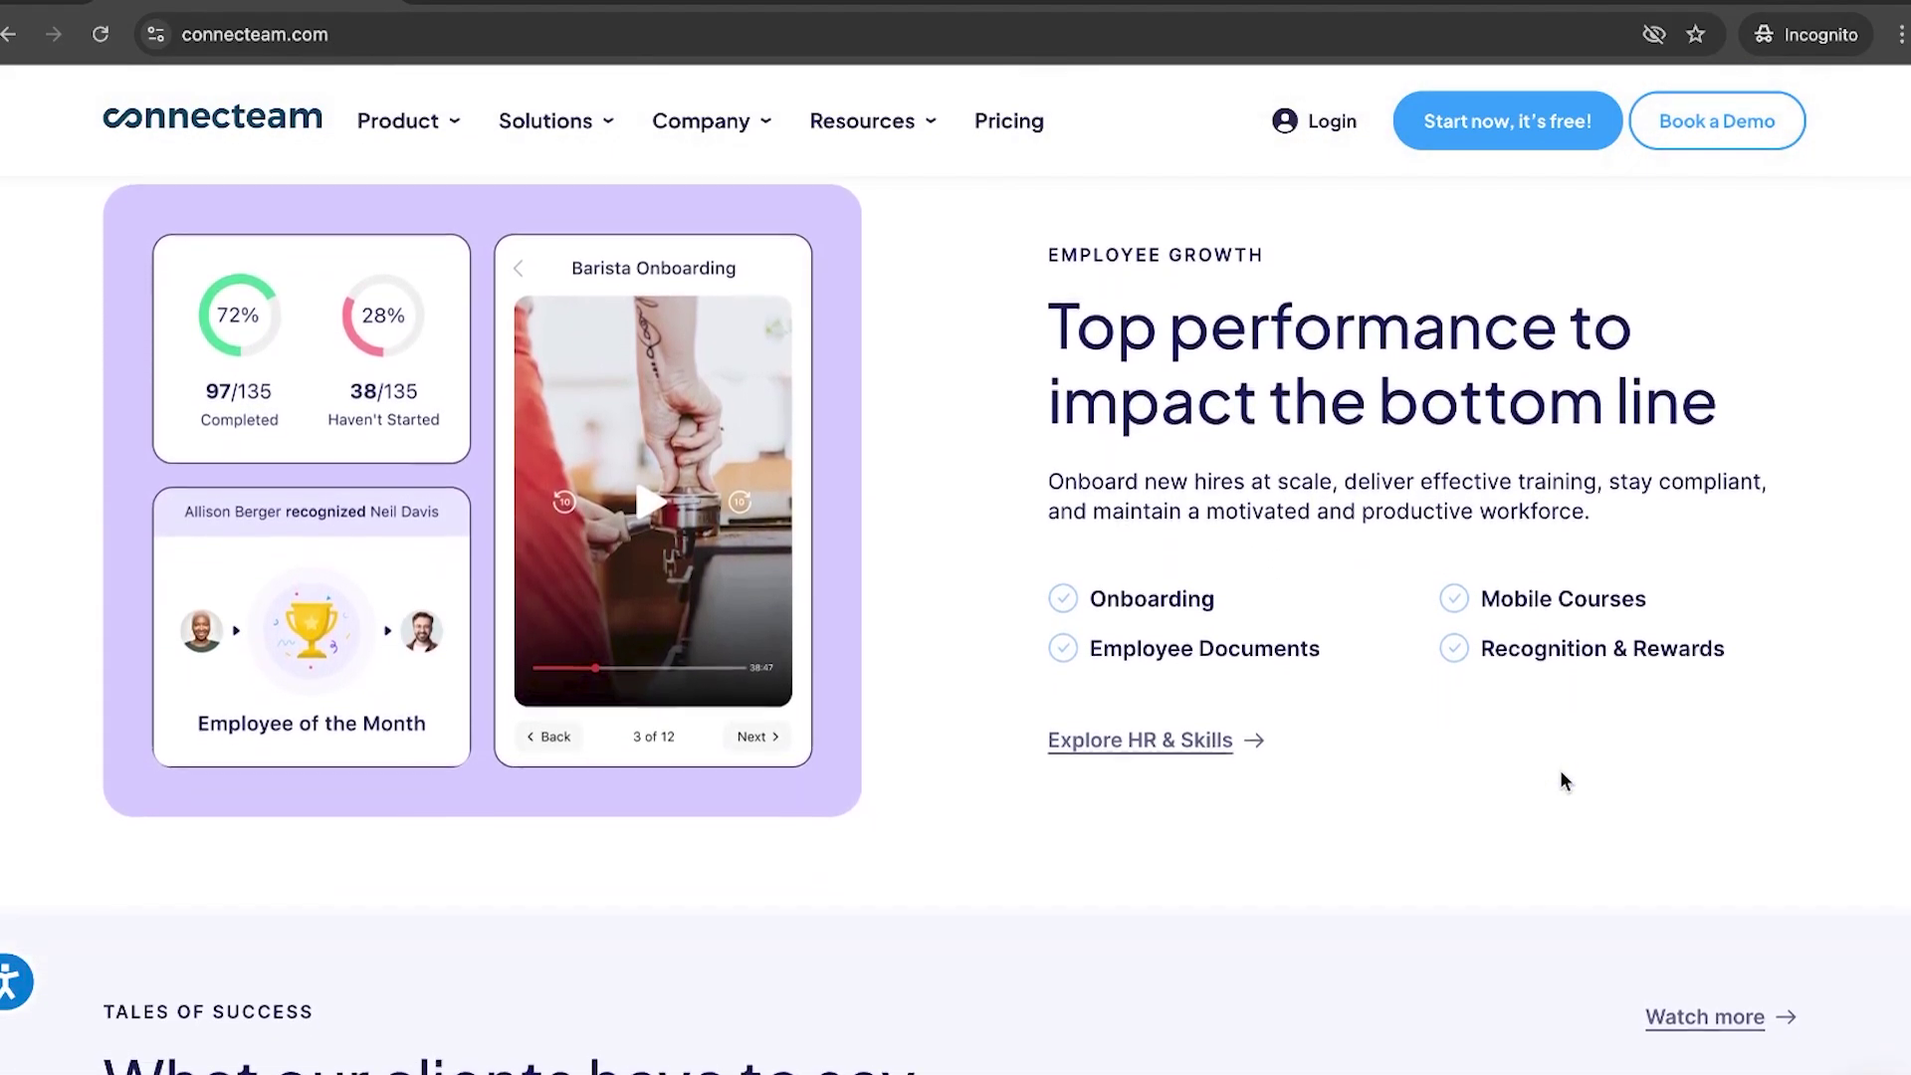
scroll(1561, 780, down, 5)
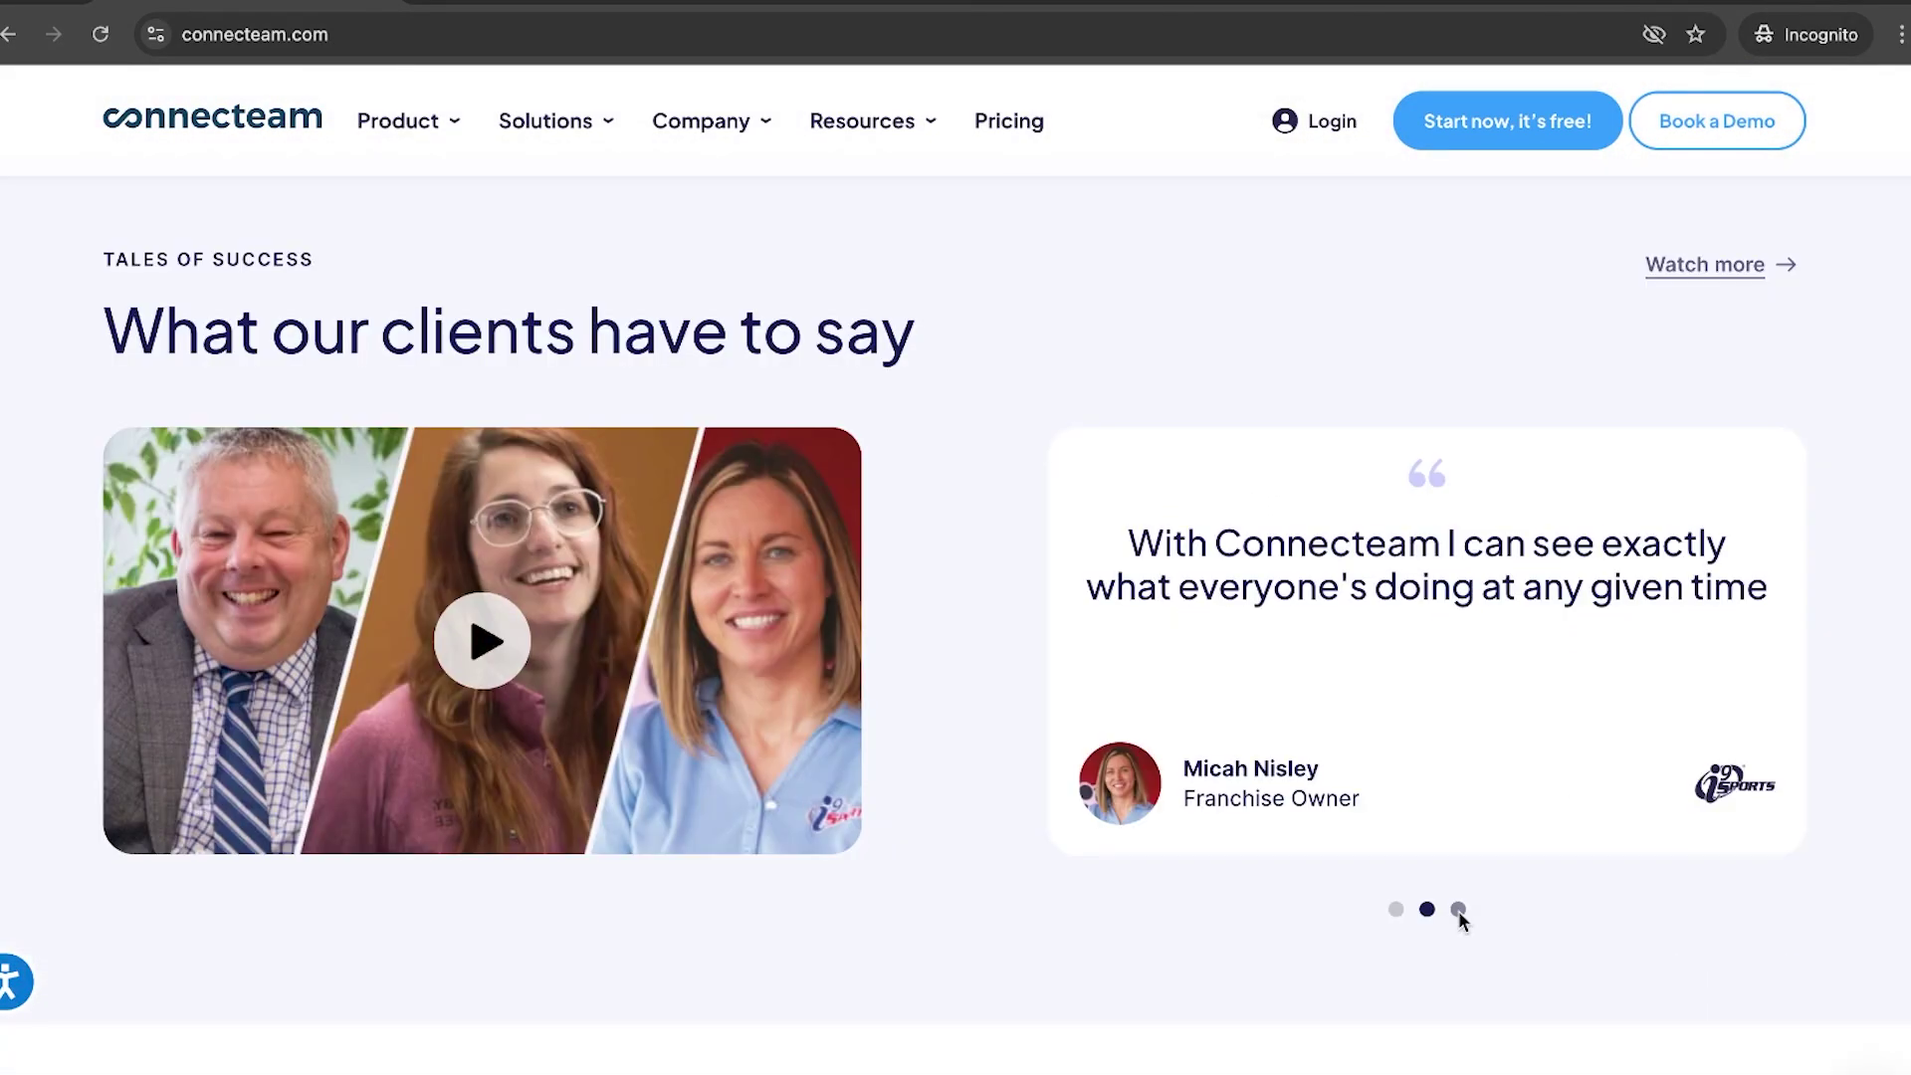
click(1458, 909)
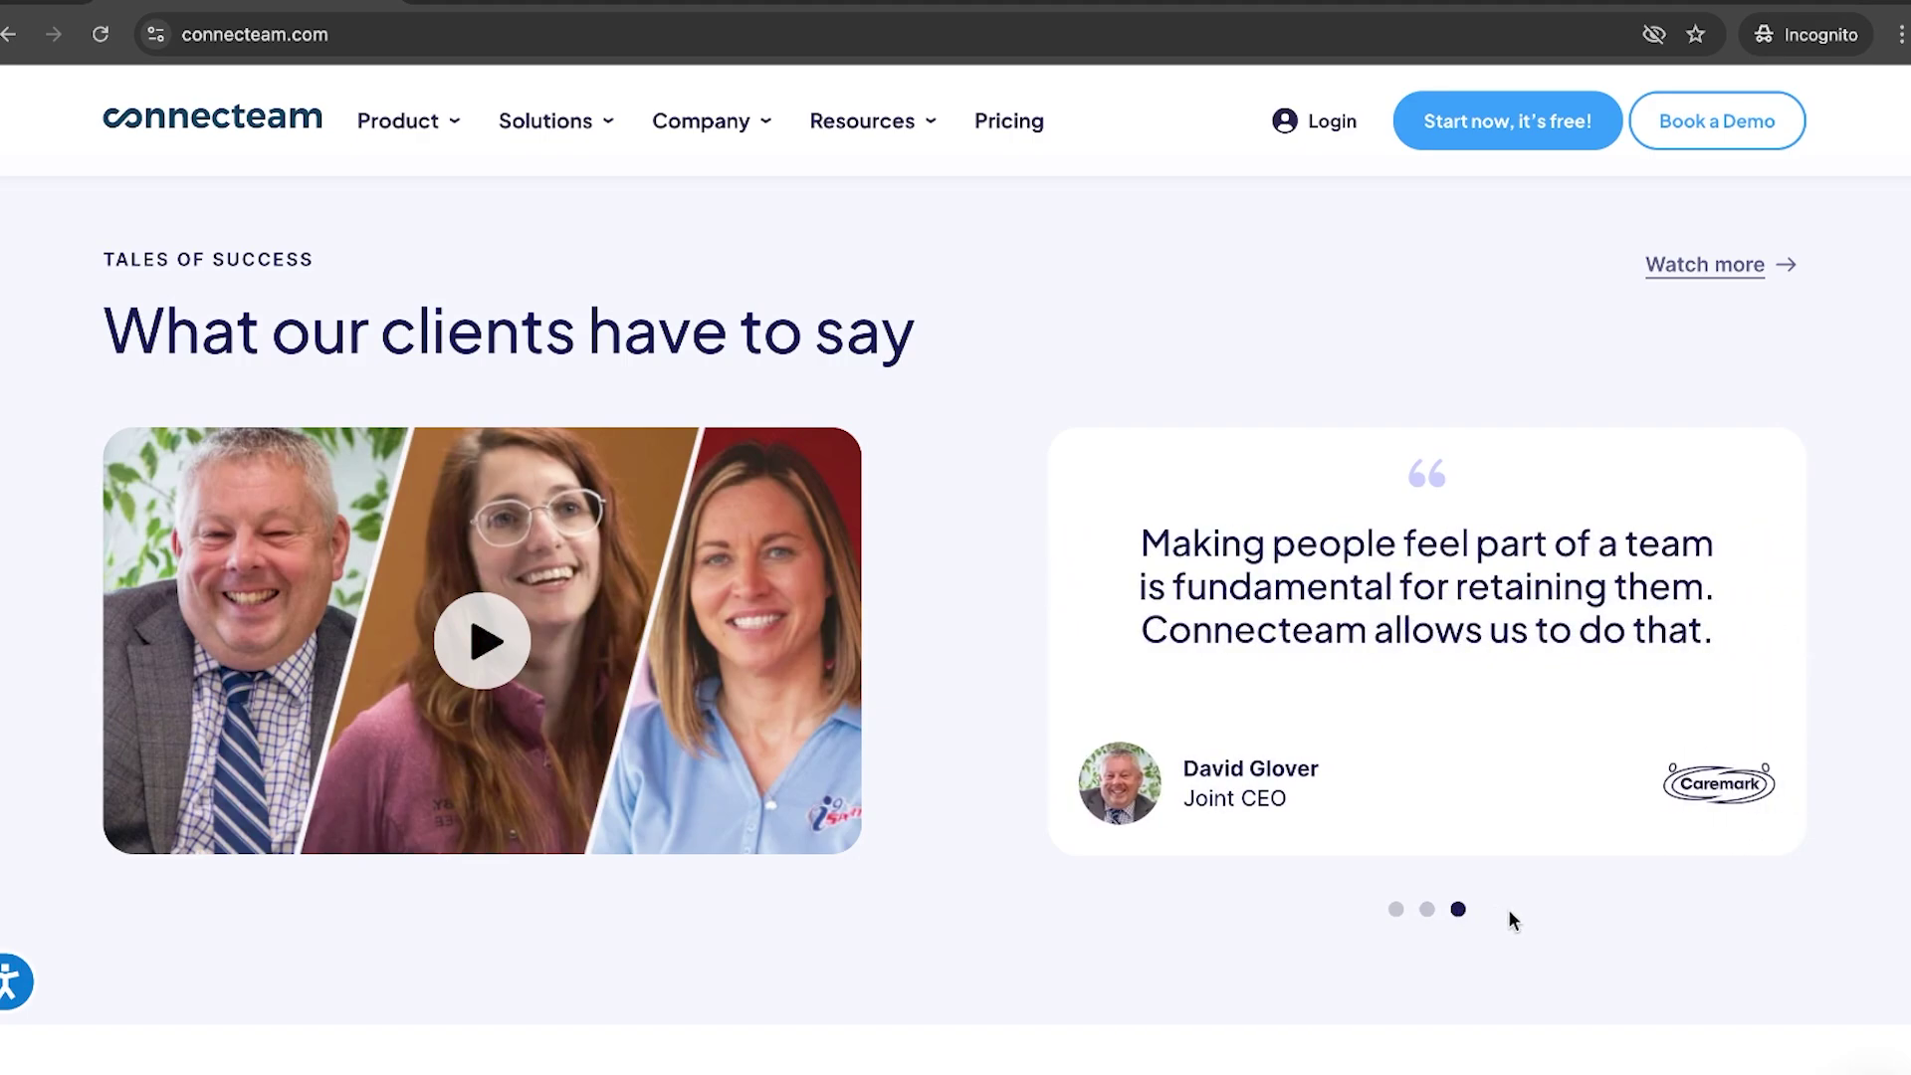
scroll(1508, 909, up, 20)
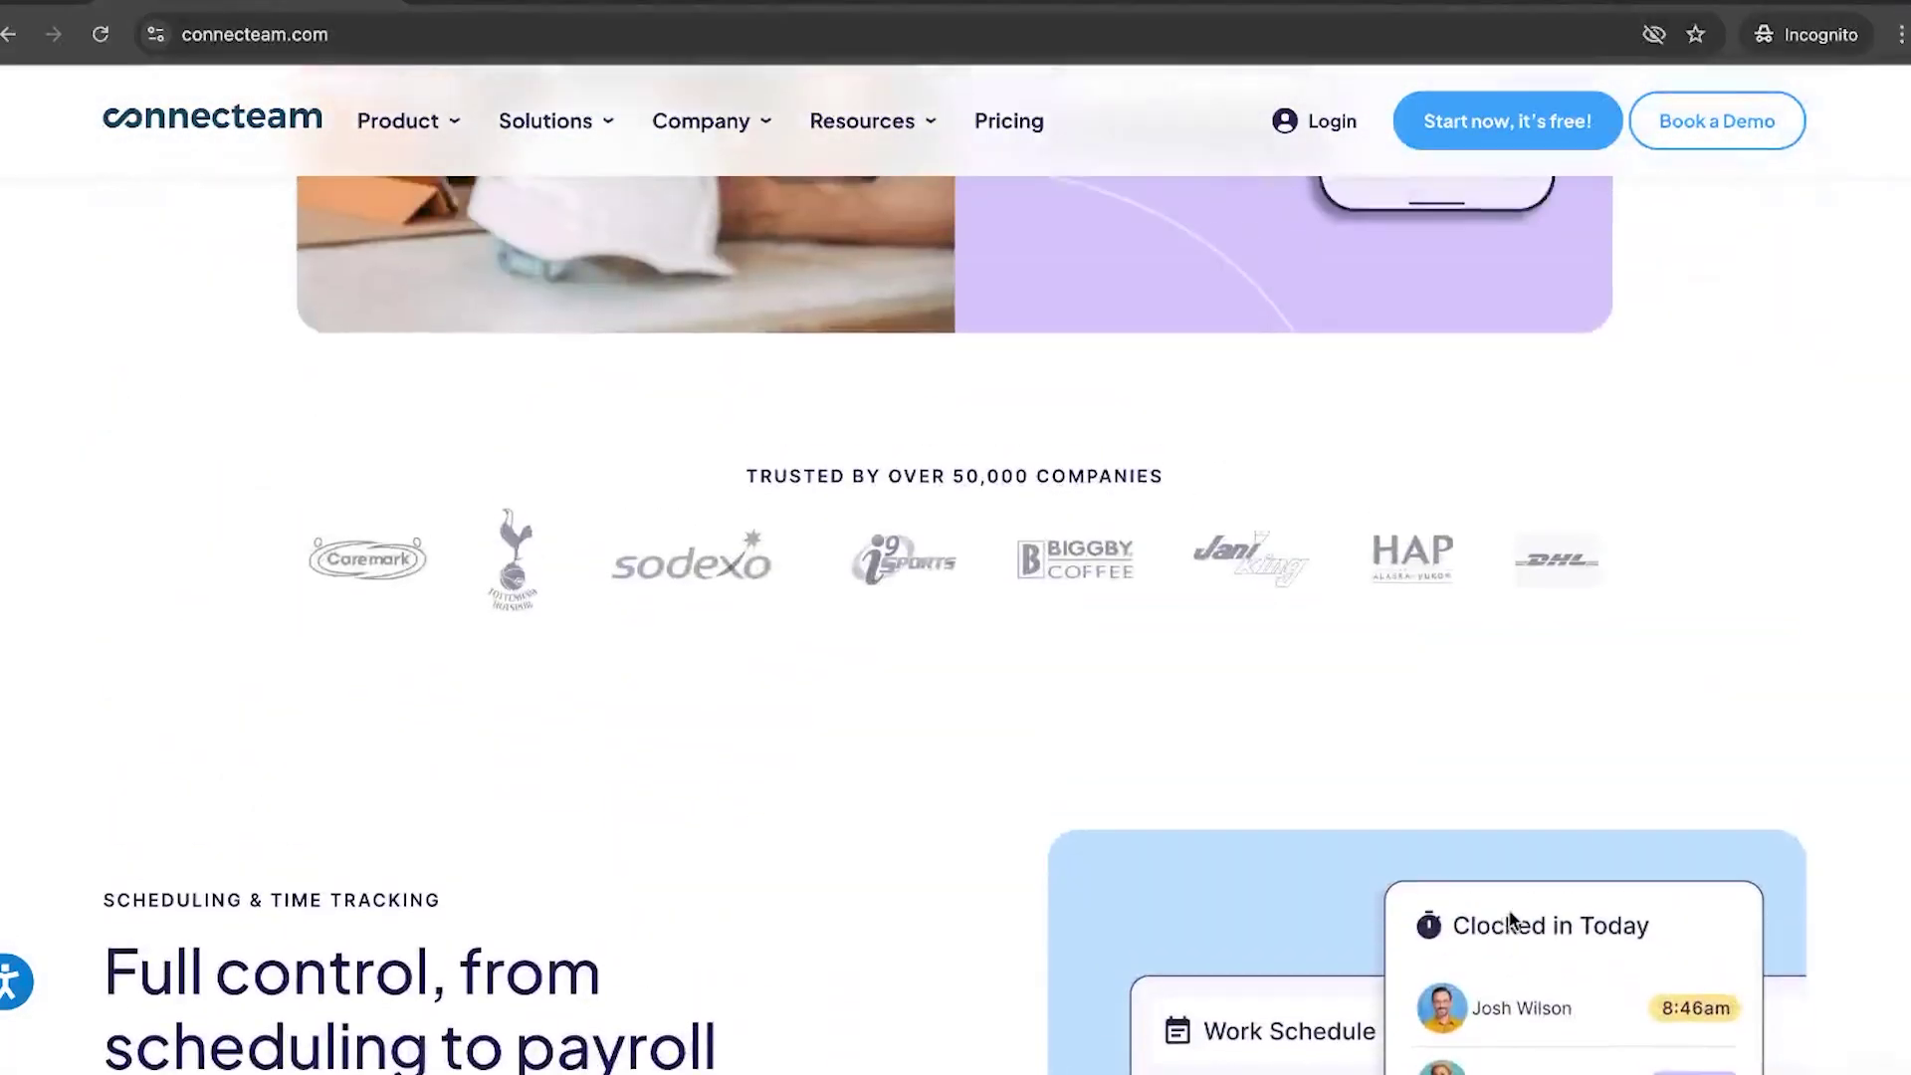
scroll(1510, 917, up, 12)
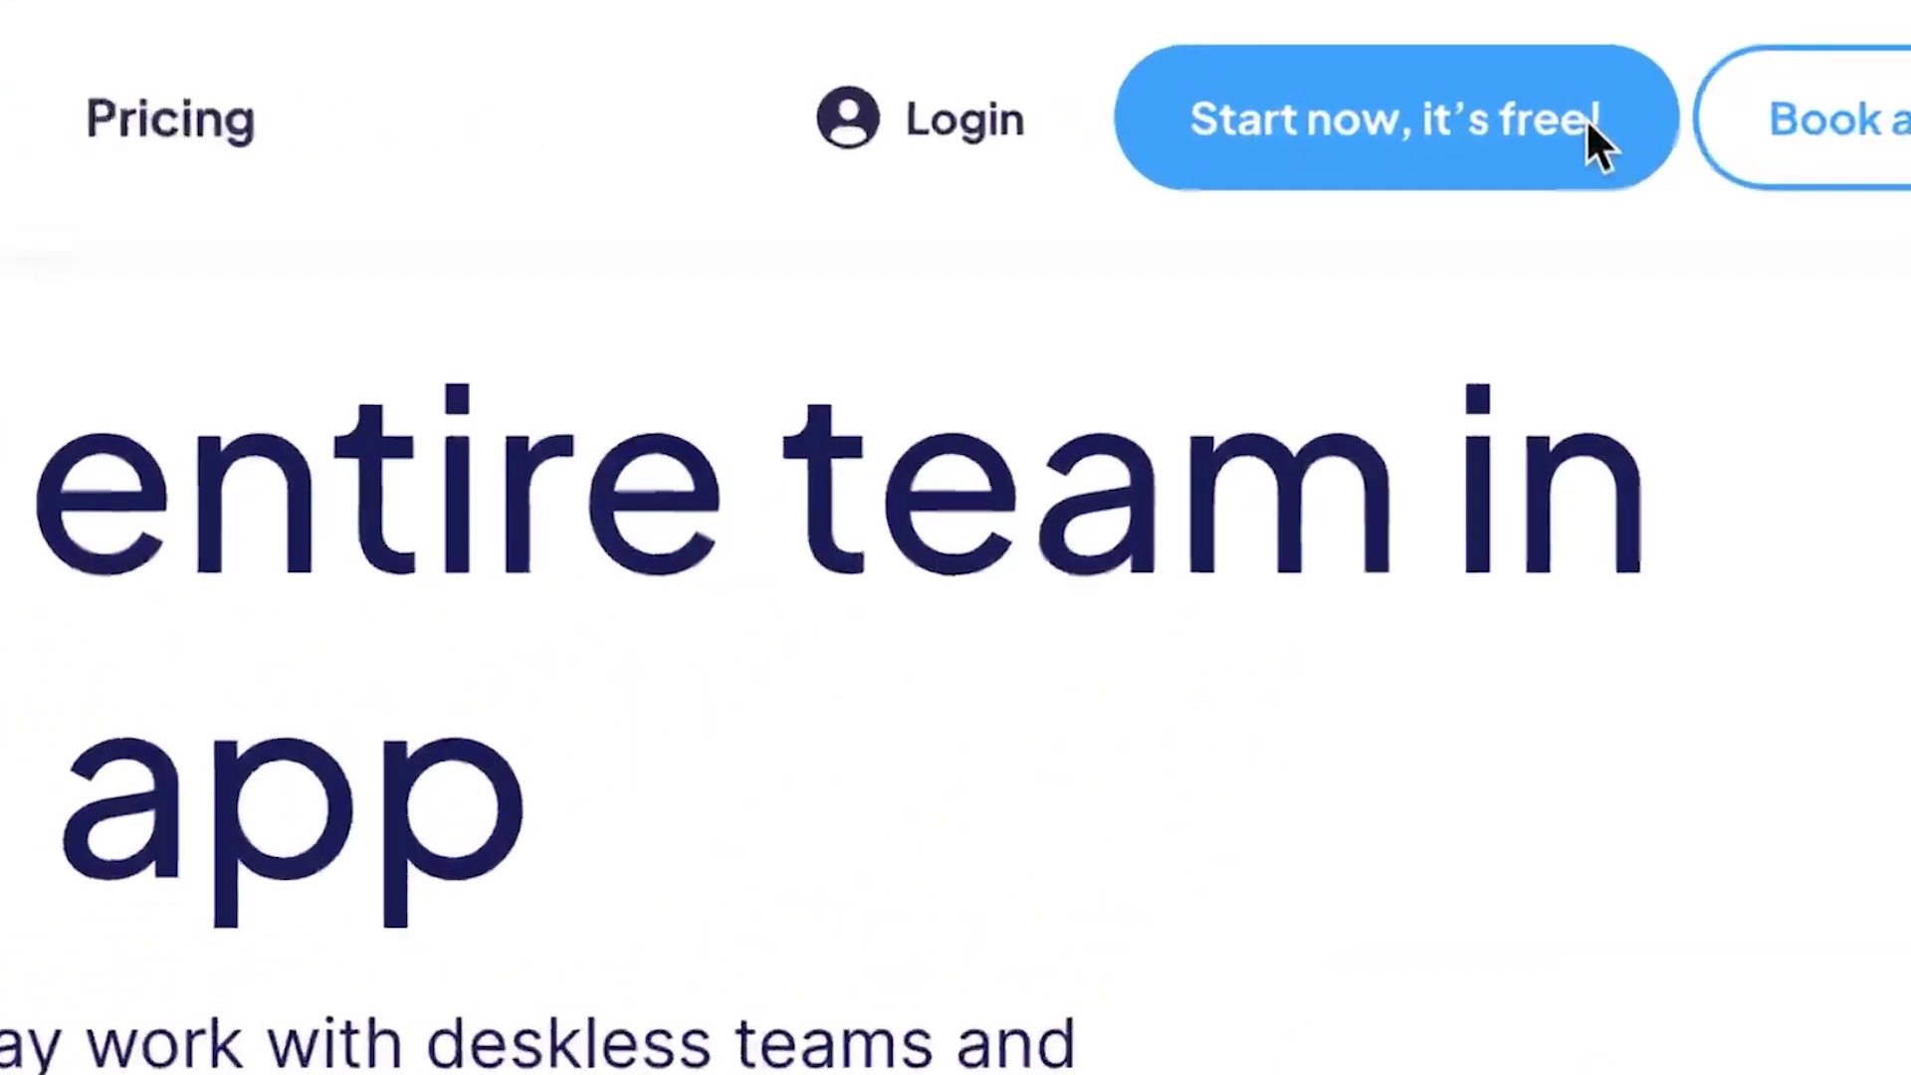
Start the free-trial sign-up from the homepage
click(1591, 123)
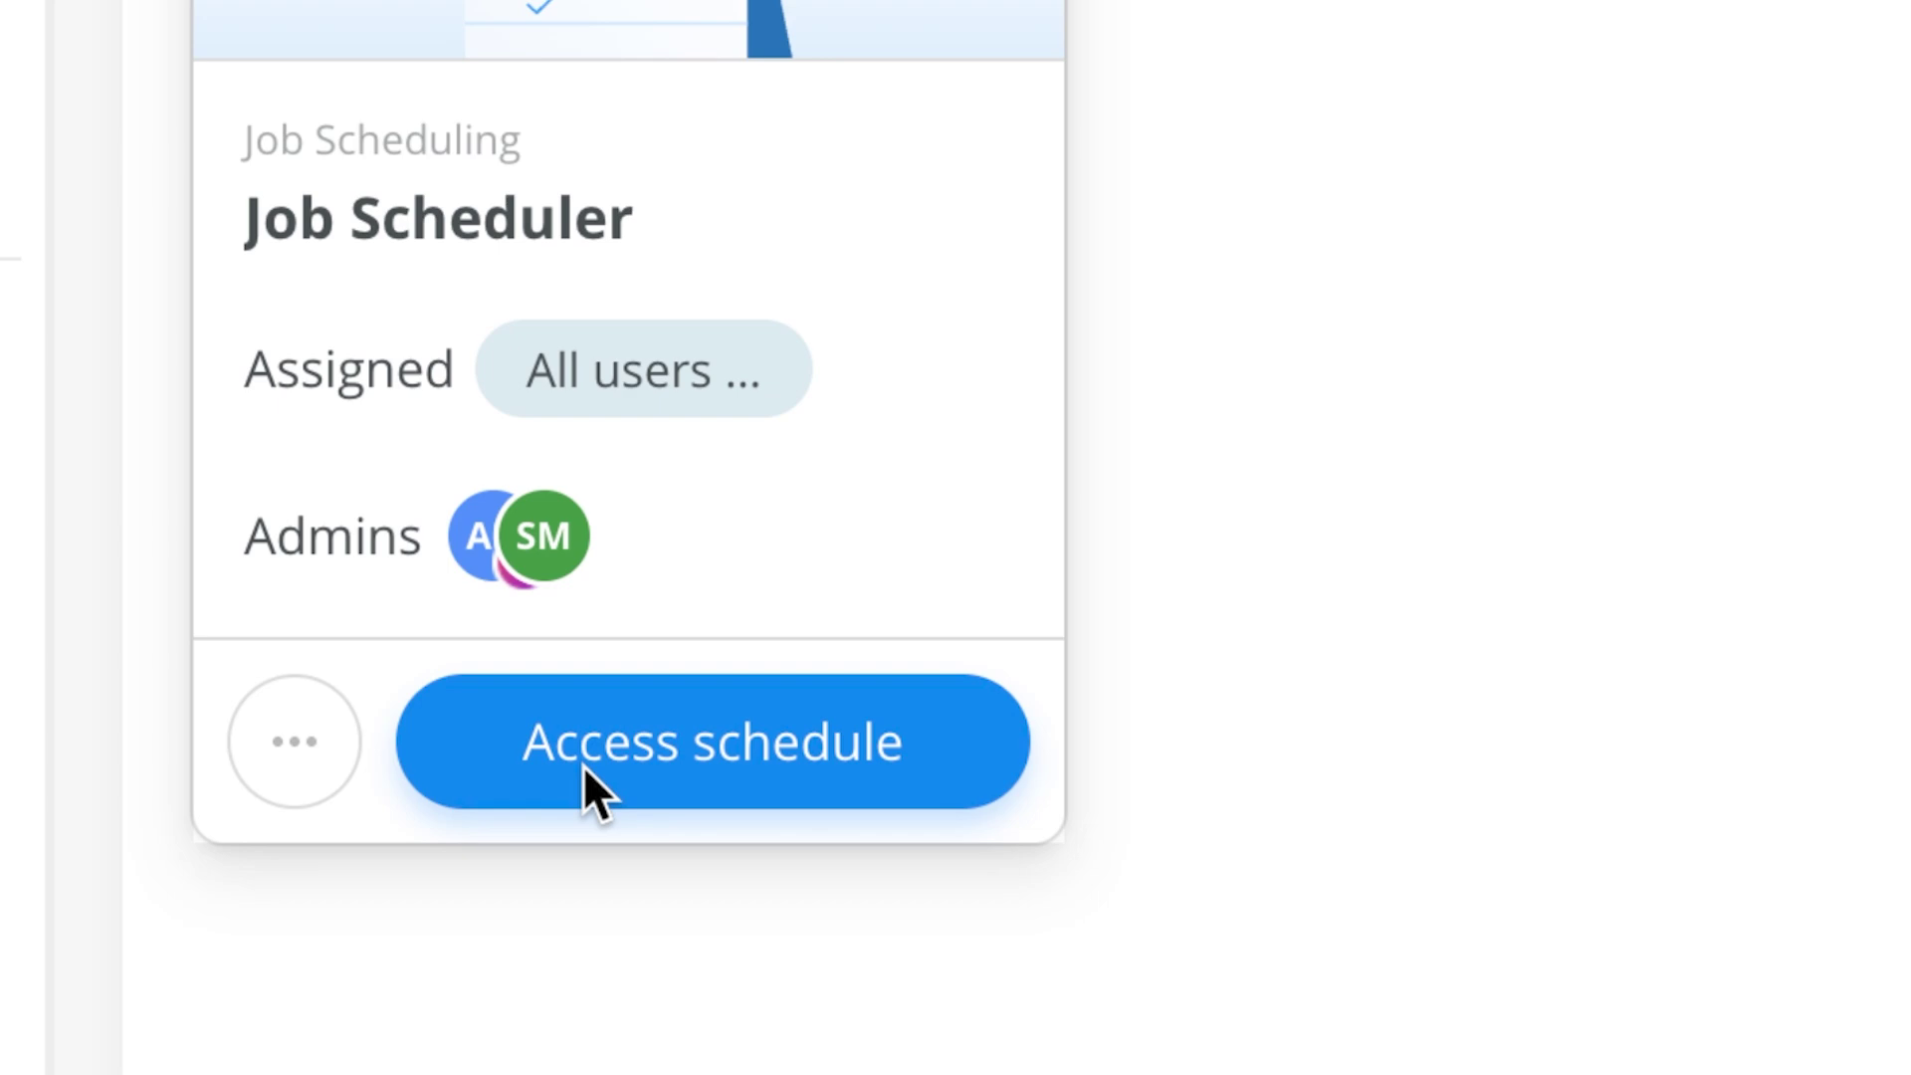
Open the Job Scheduler's weekly board and show the options for adding more users
click(583, 767)
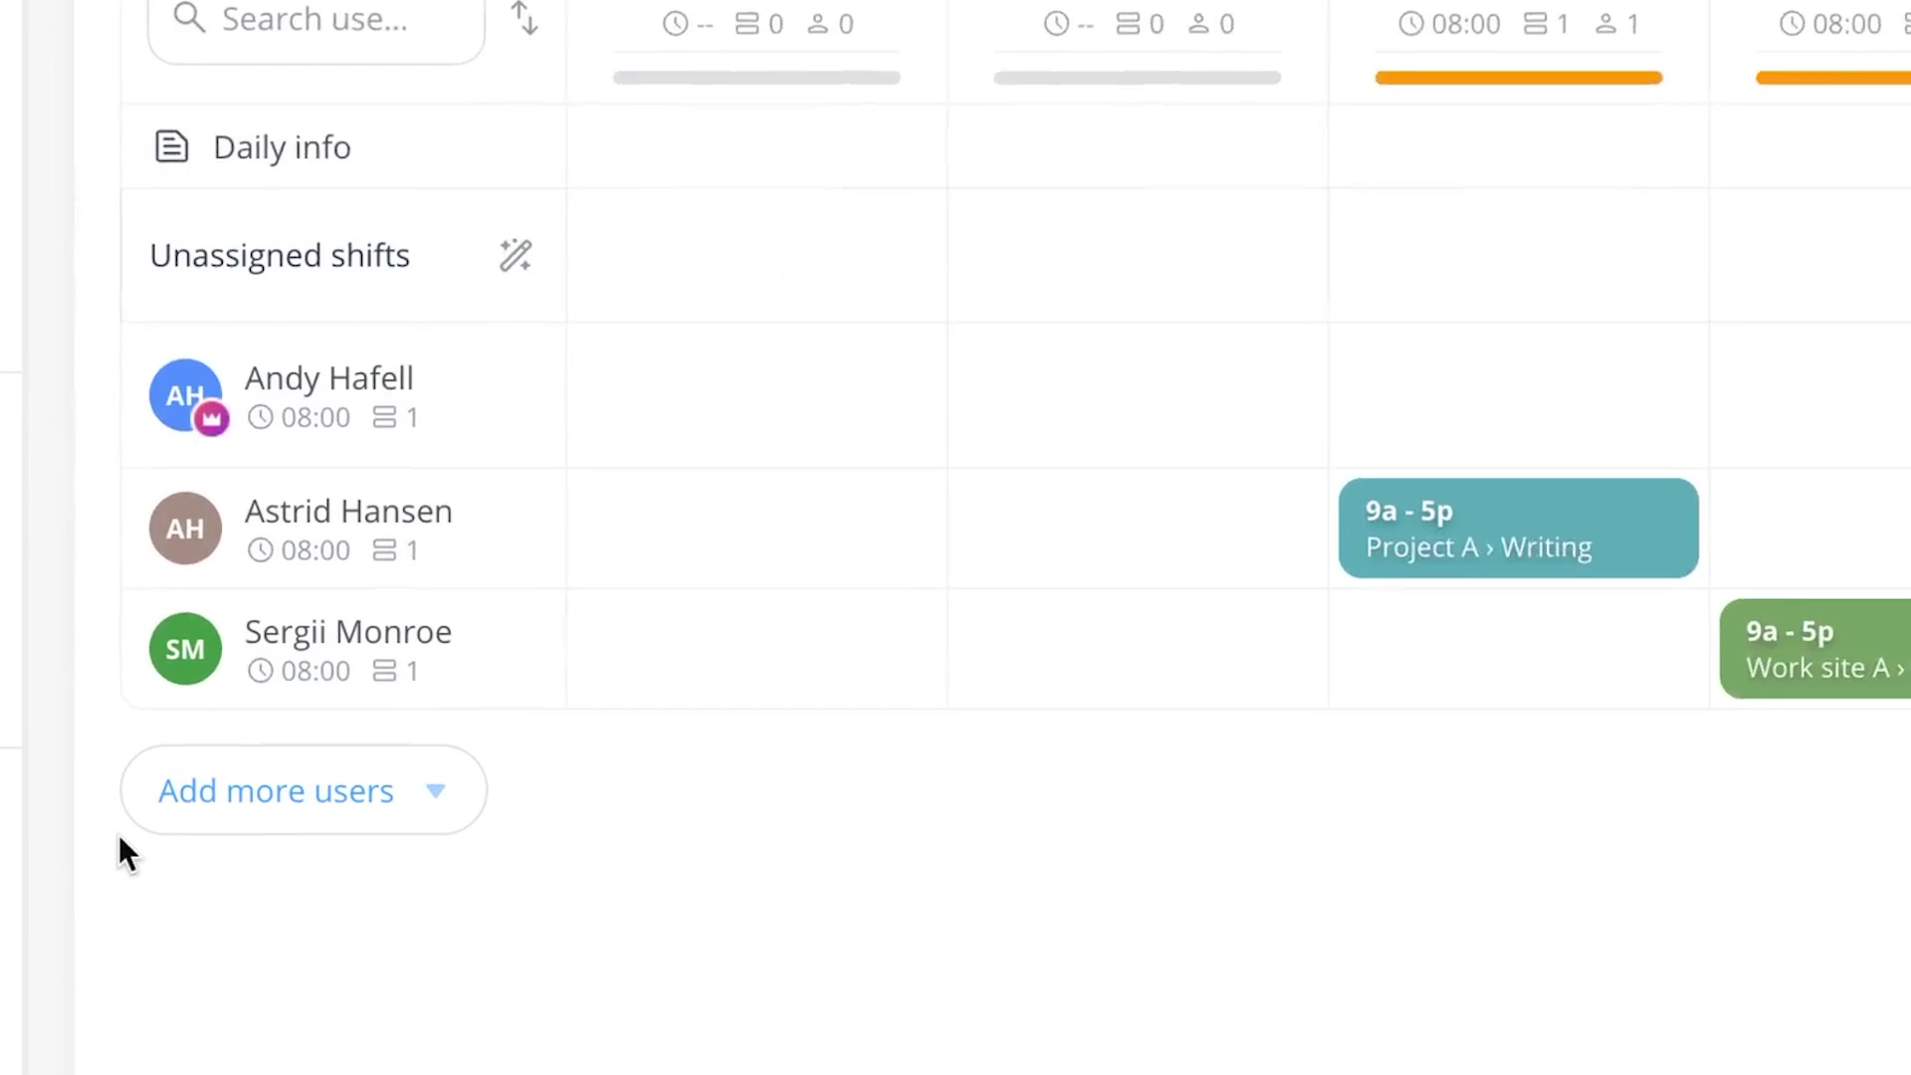
click(307, 780)
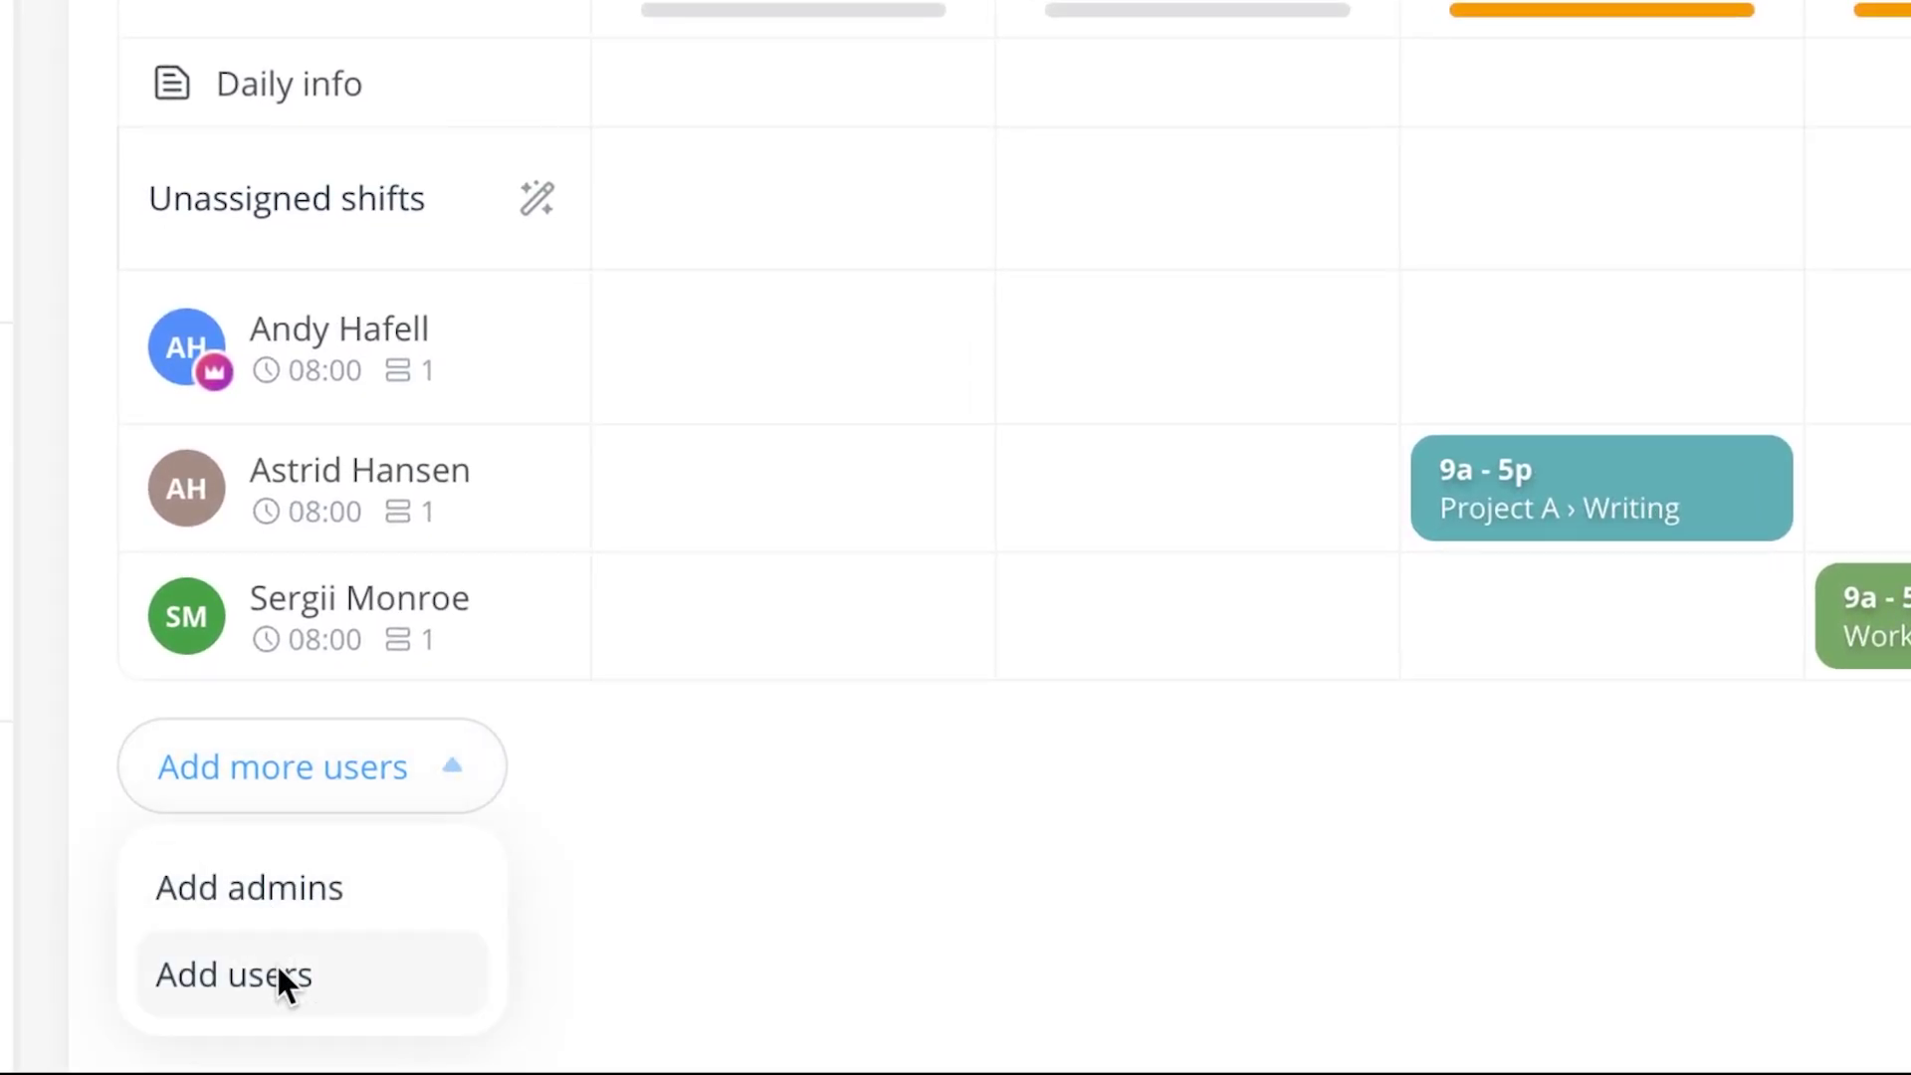
Open the Add new users form, then dismiss it without adding anyone
click(299, 979)
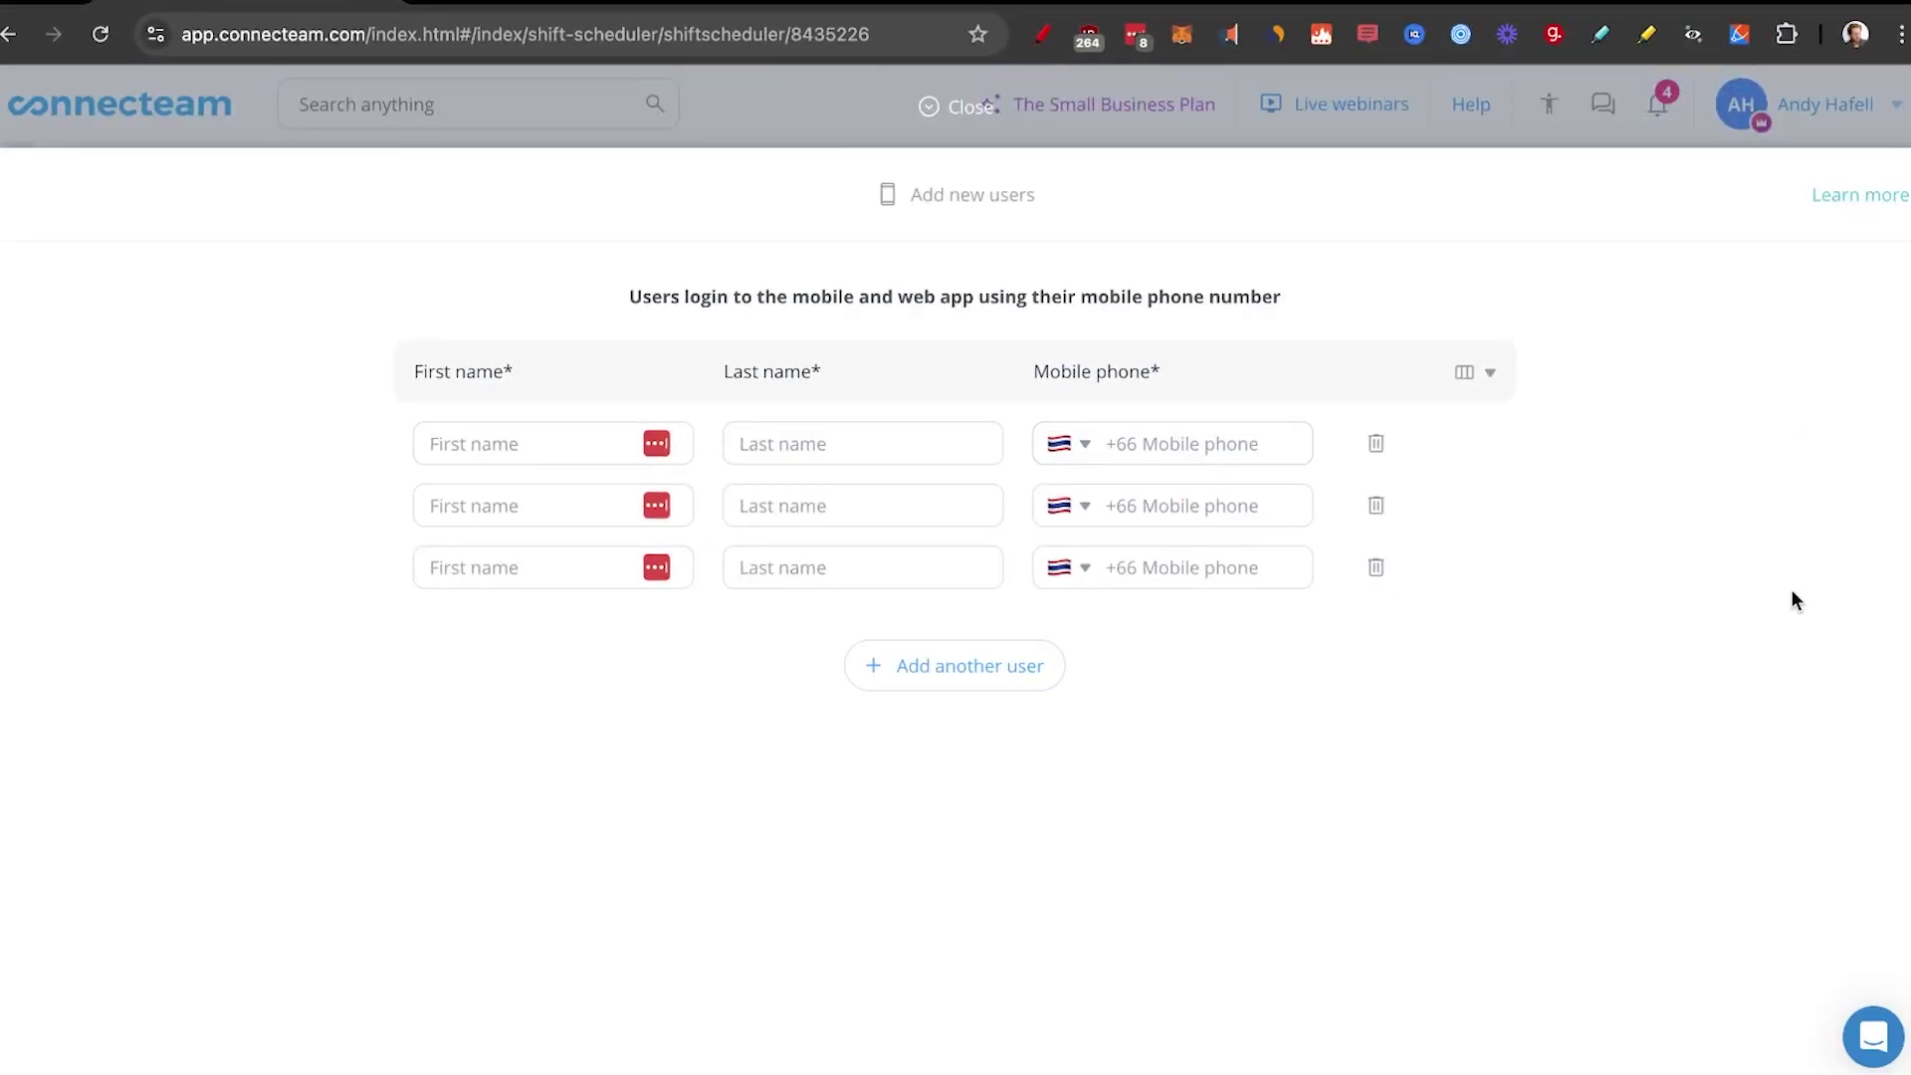
key(Escape)
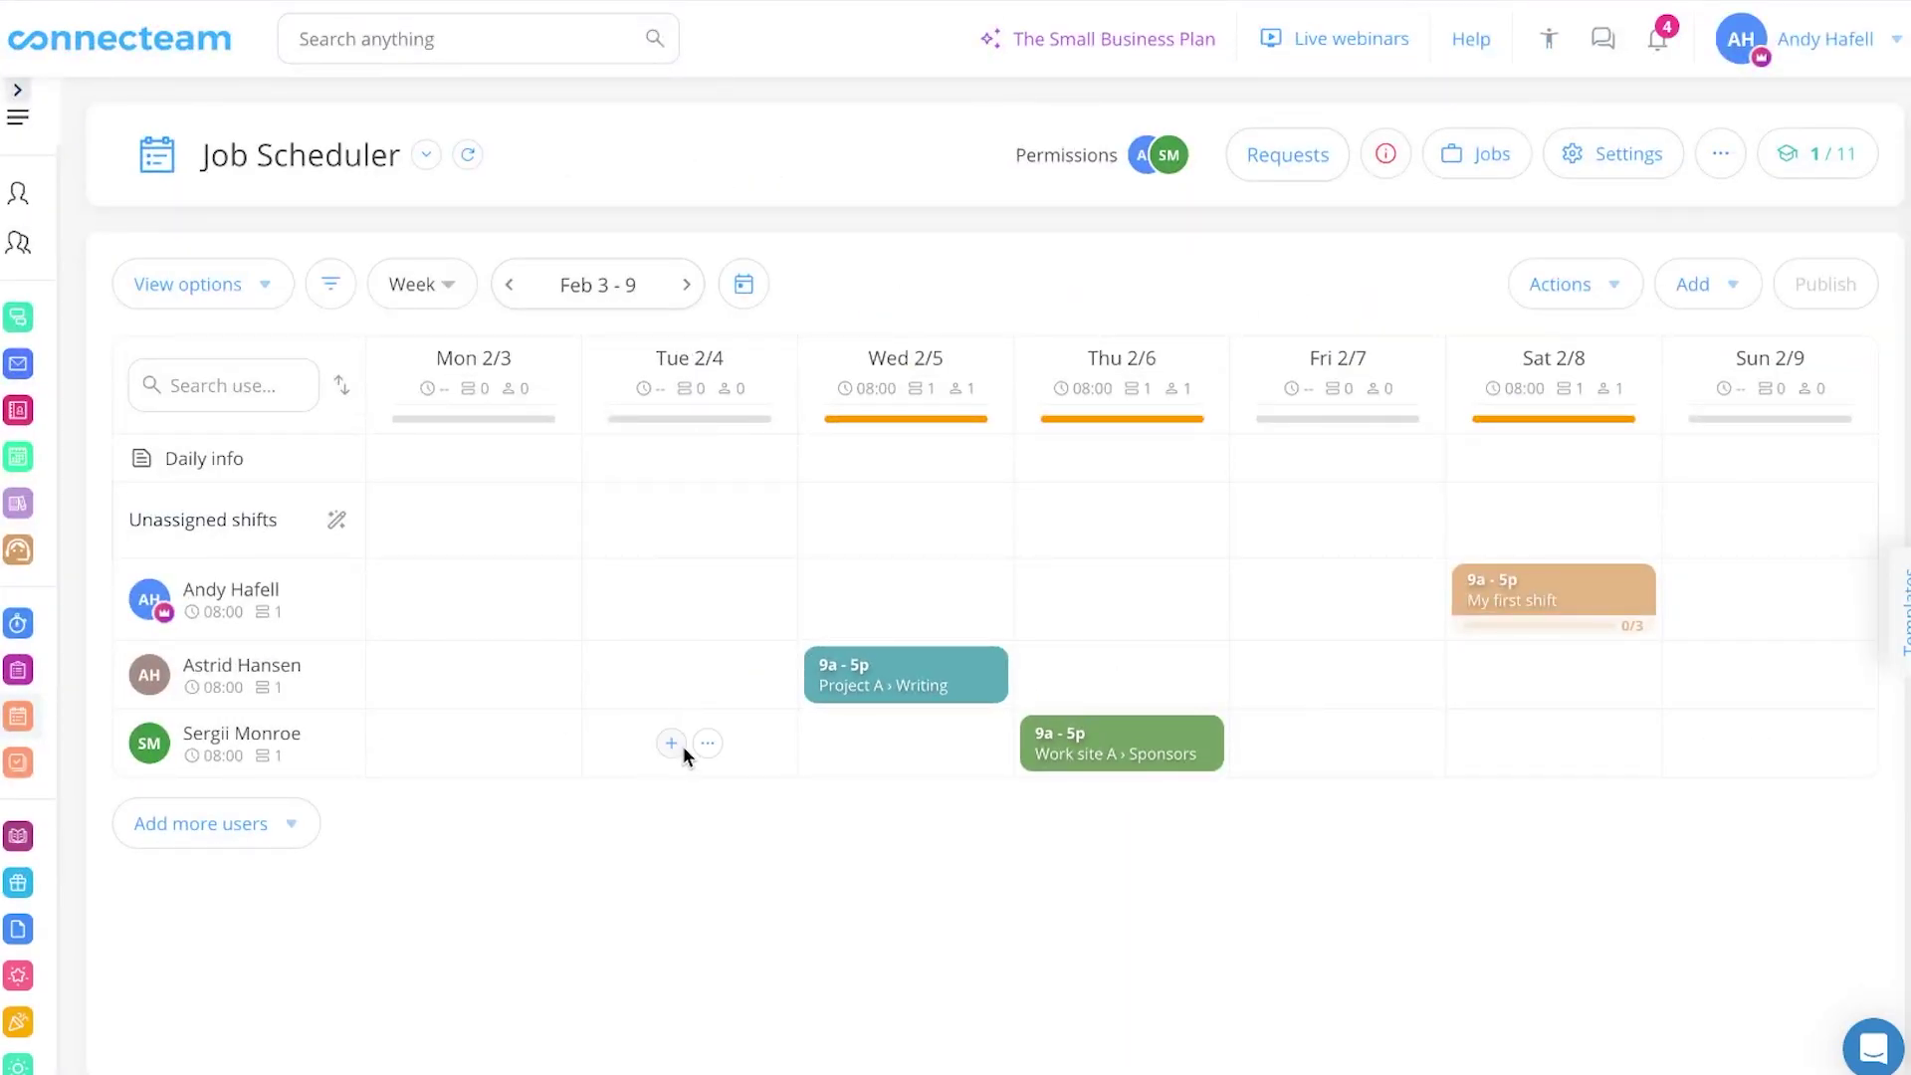
Create a Tuesday 2/4 shift titled 'Sponsor Management' for the third employee
click(670, 743)
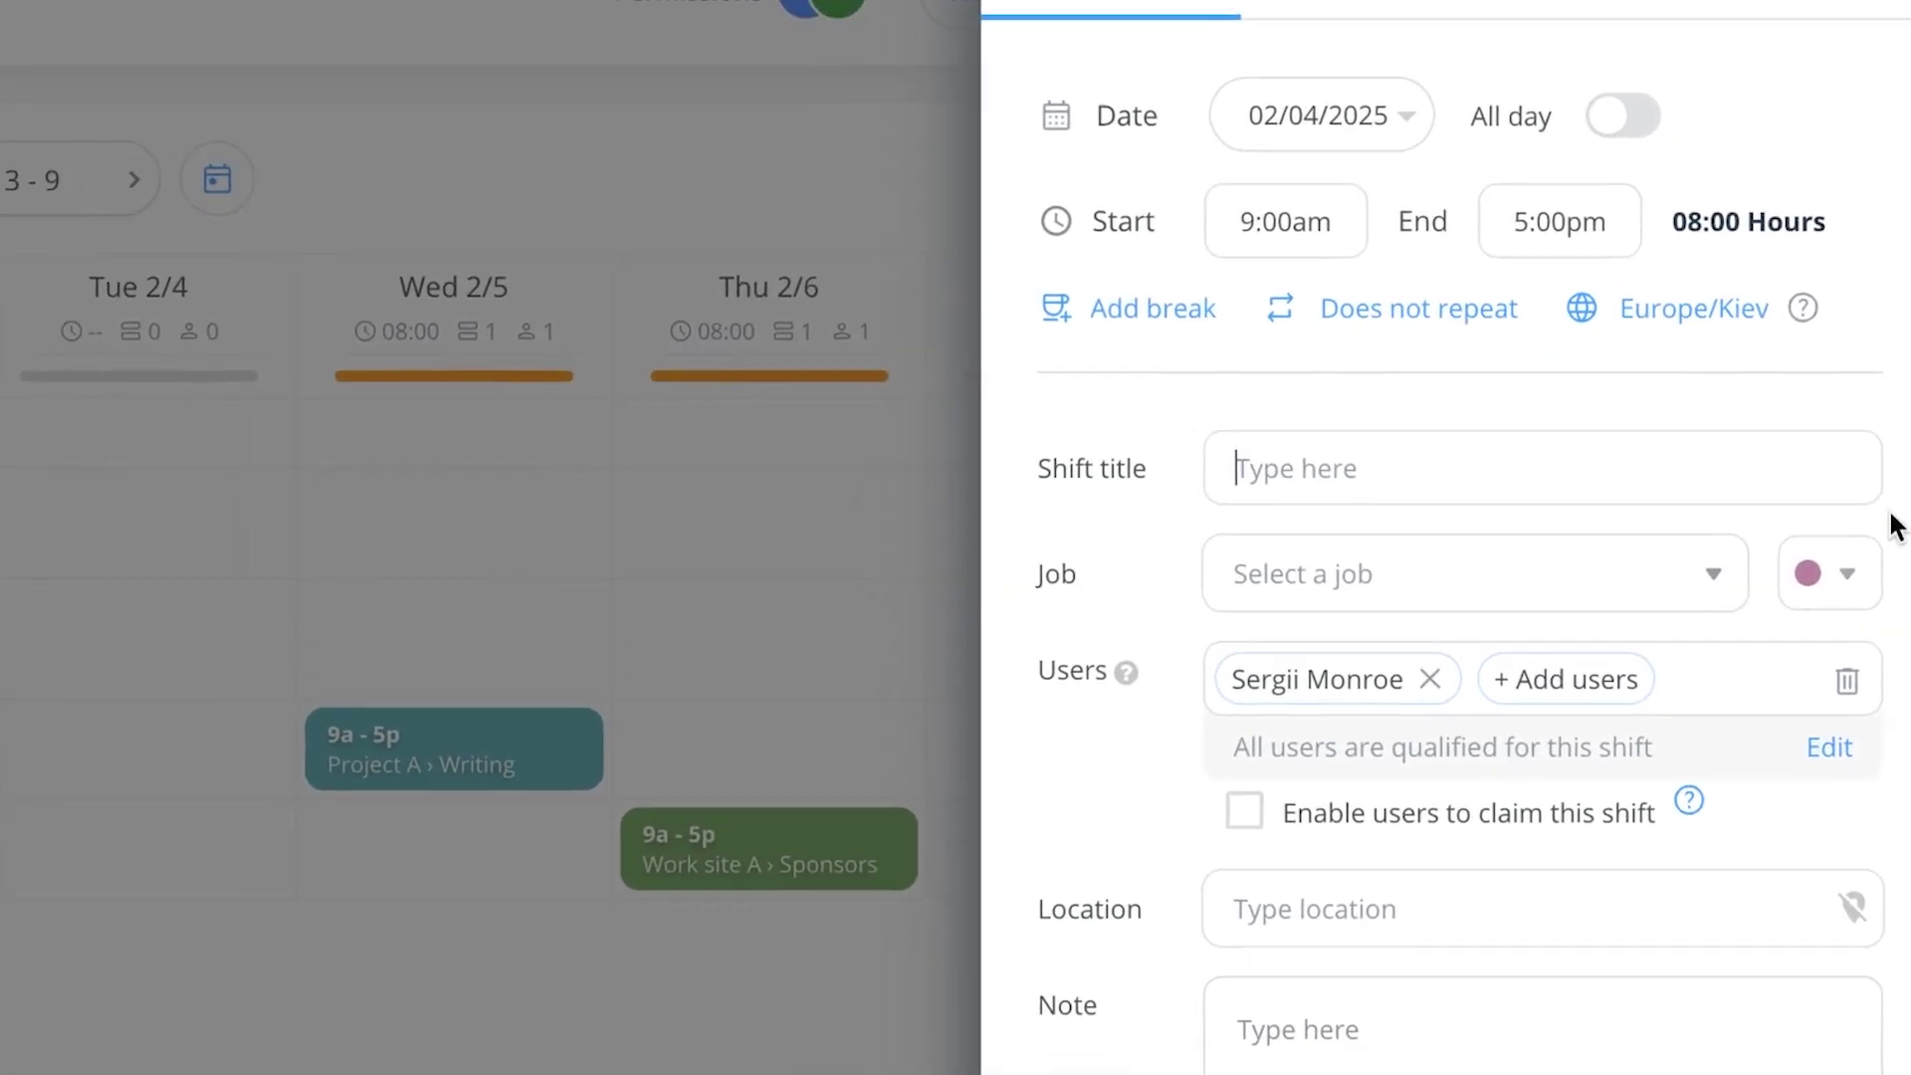
click(1599, 482)
text(Sponsor Management)
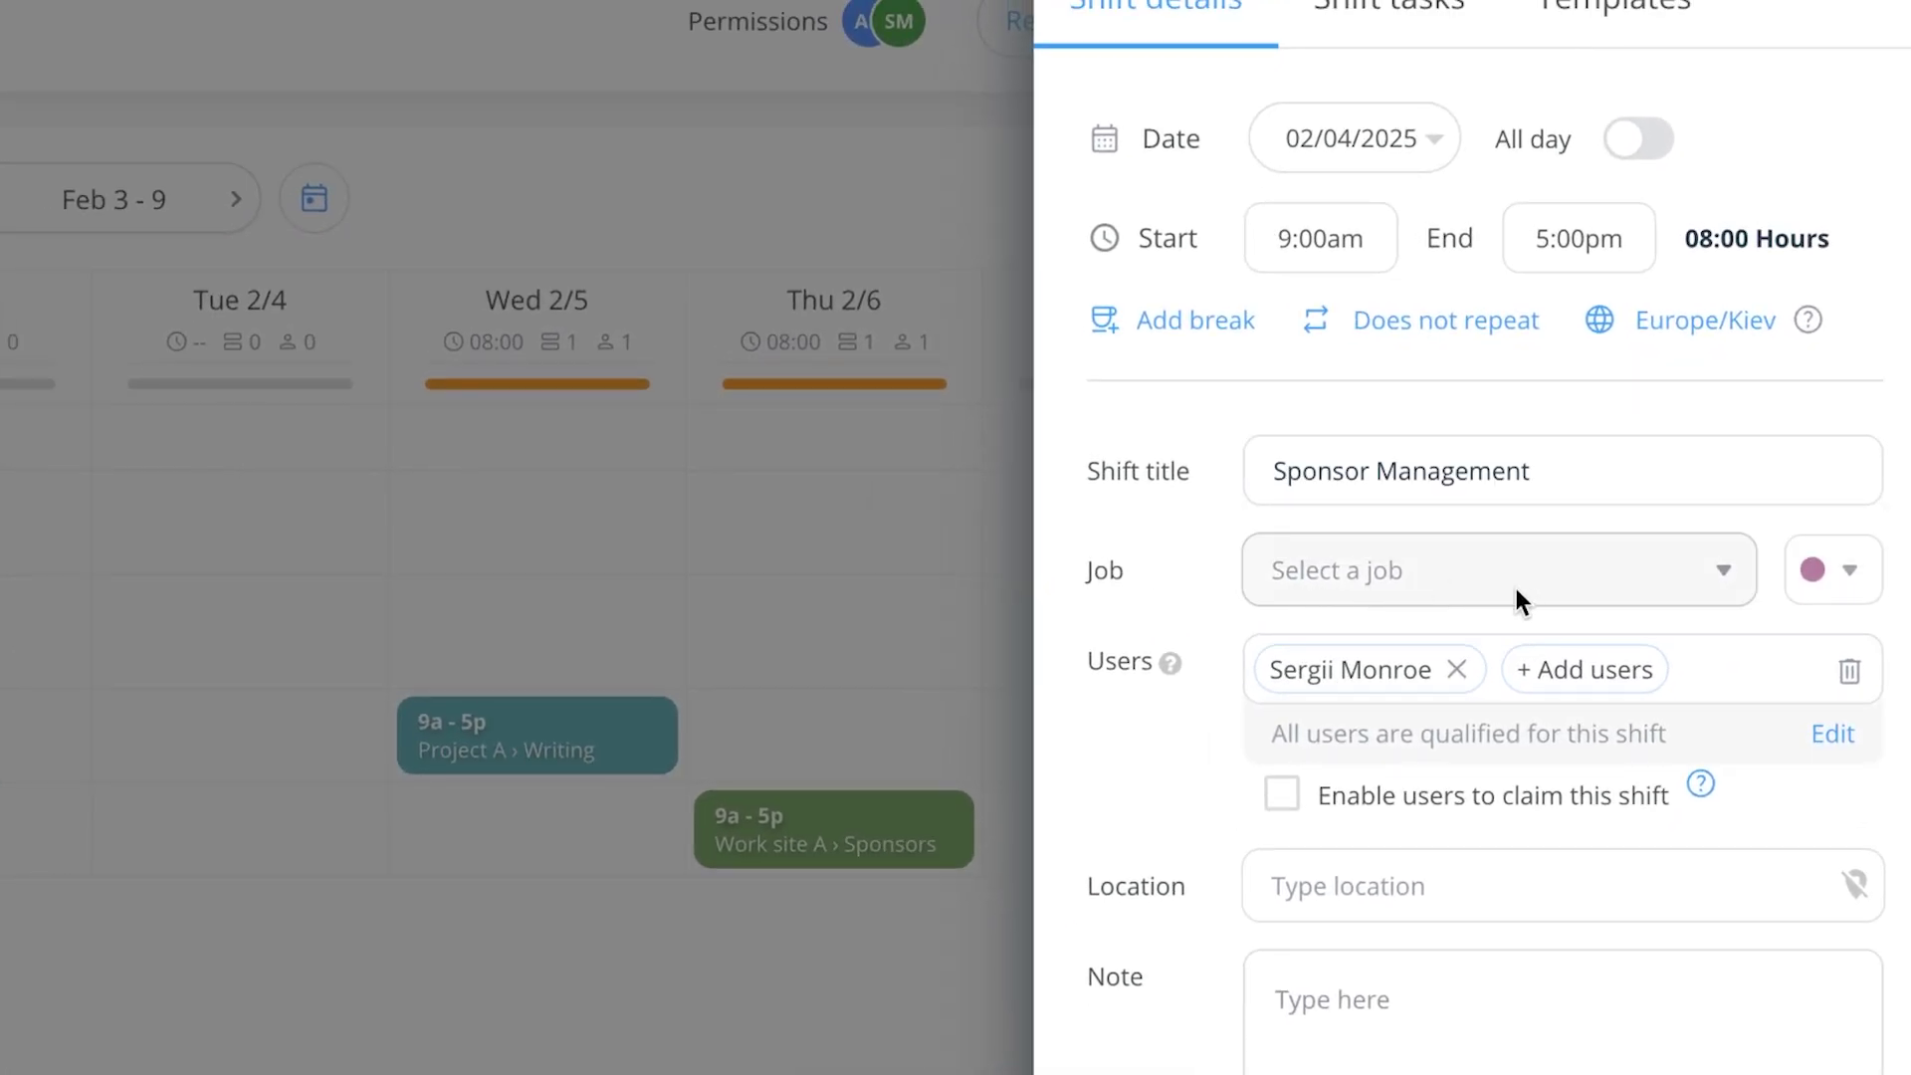
Set the shift's job to Shift manager, leaving location and note empty
click(1670, 581)
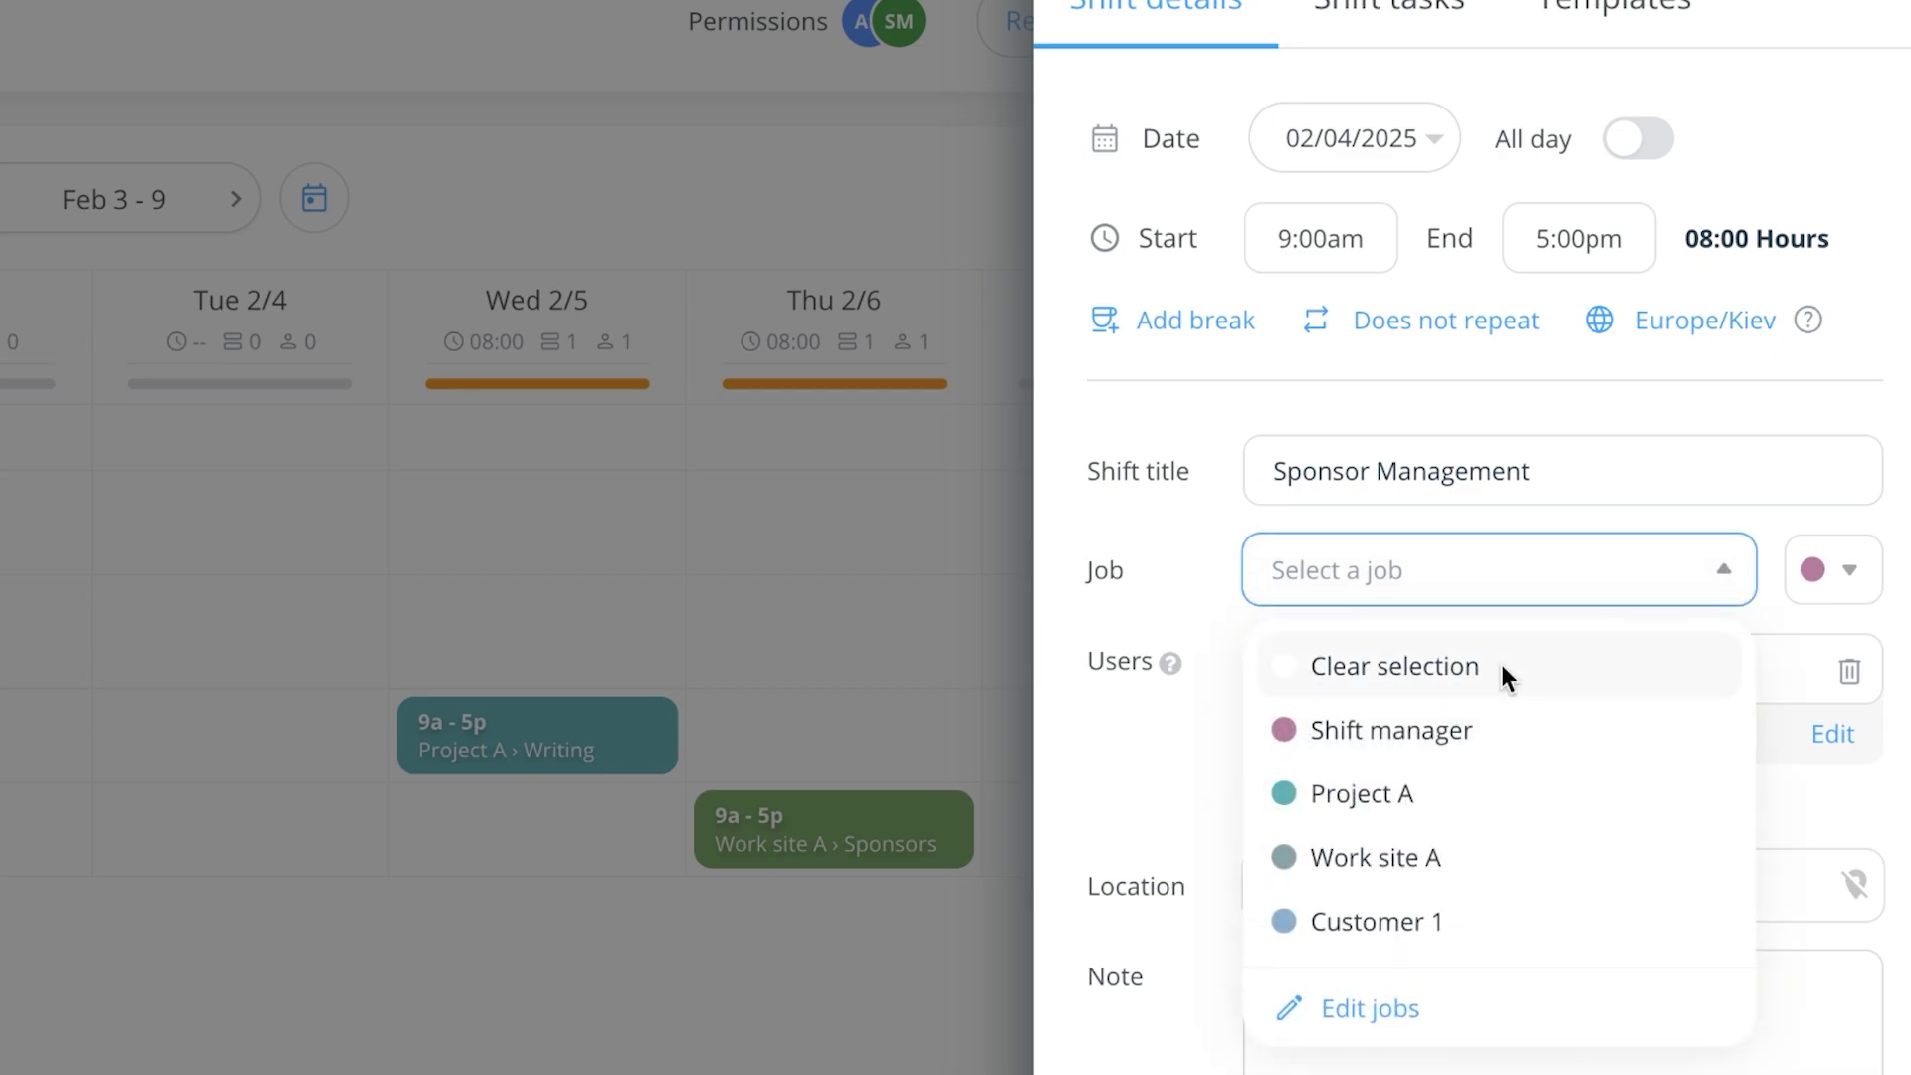
click(1413, 733)
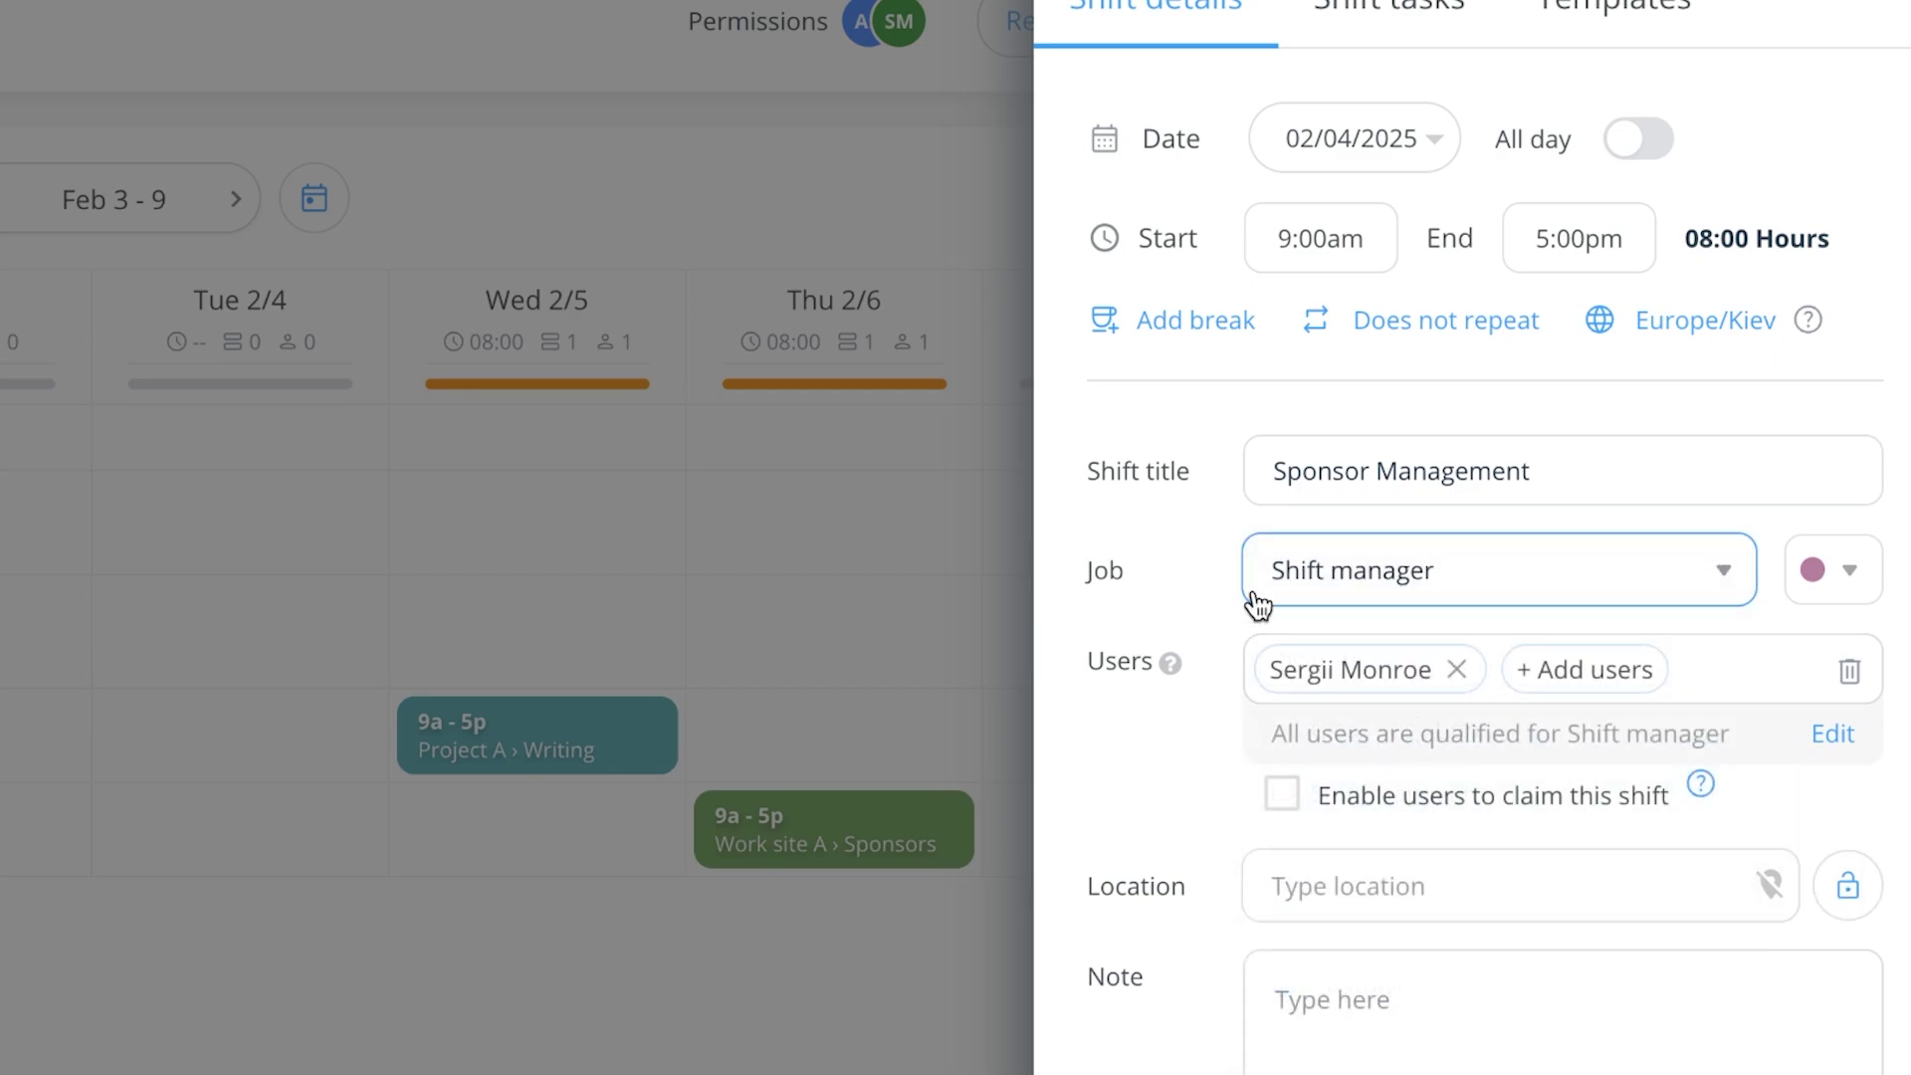
click(1286, 583)
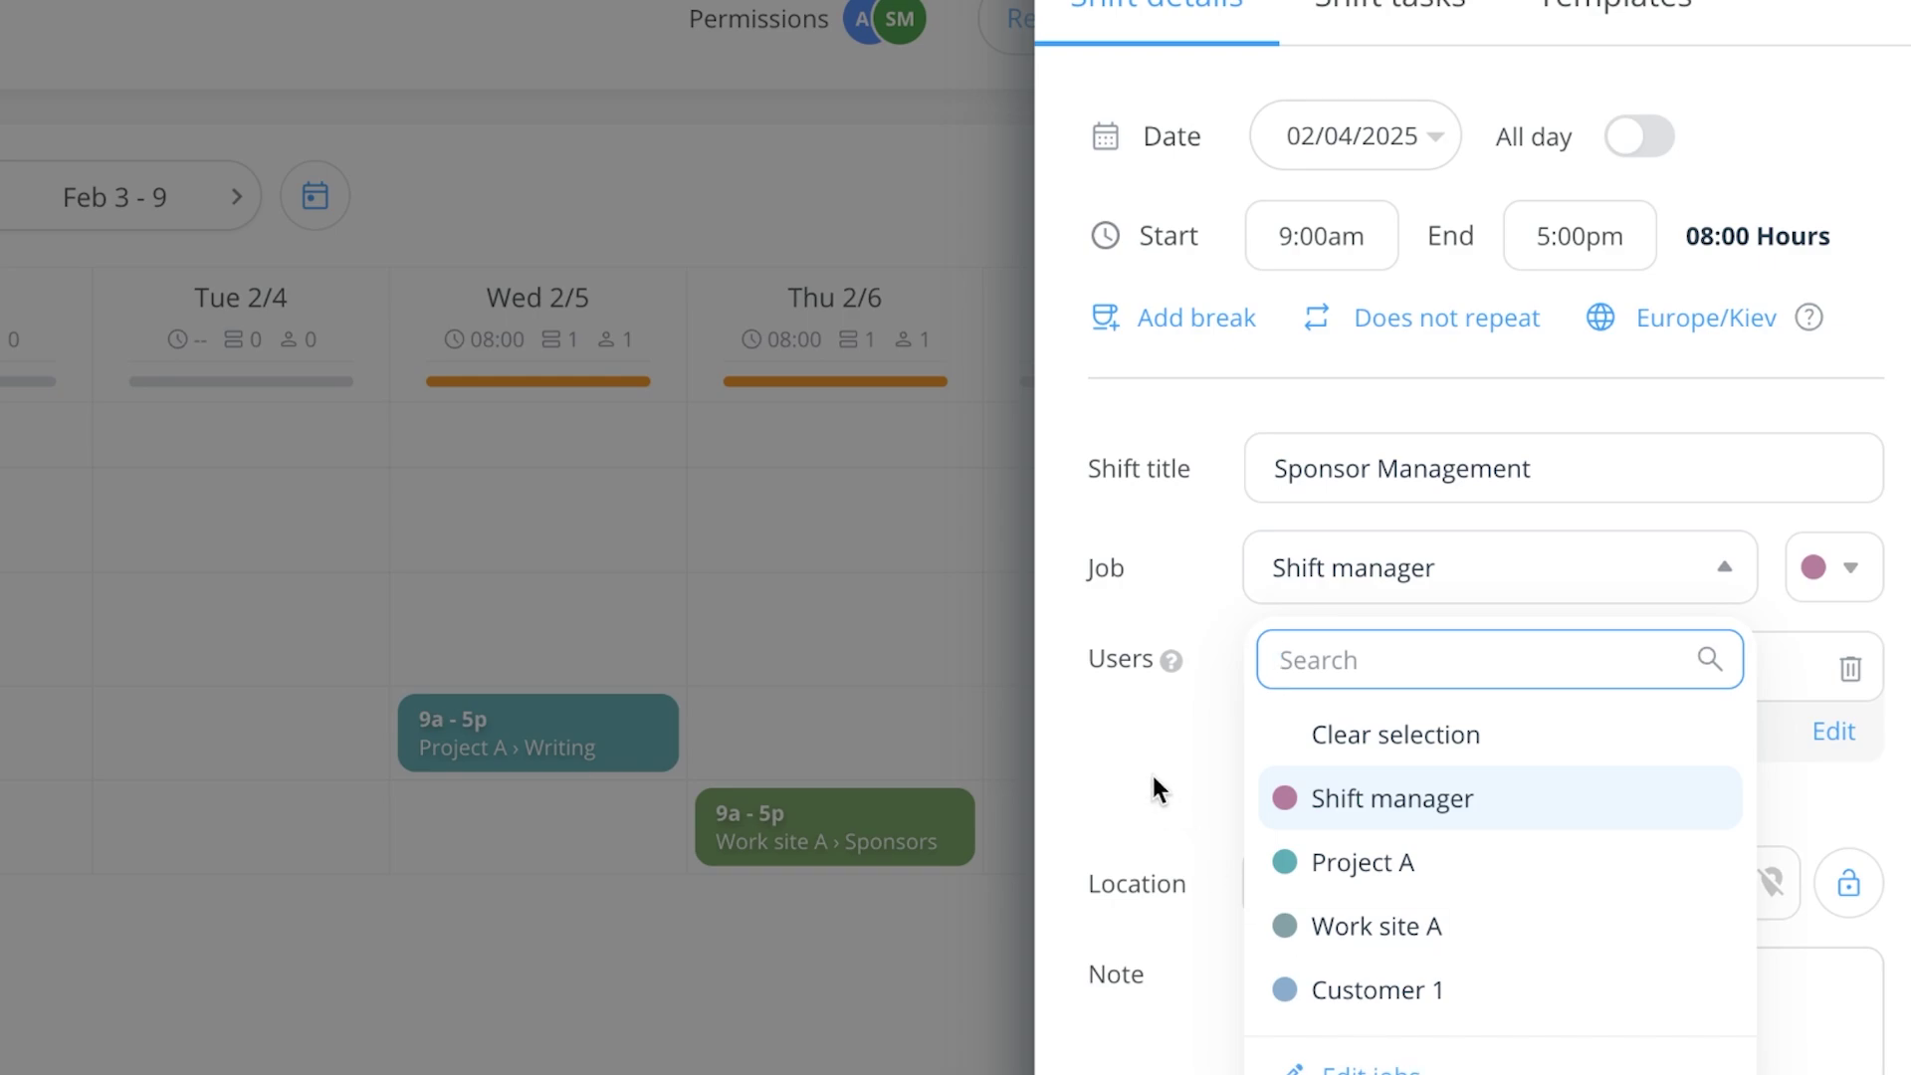
click(1294, 796)
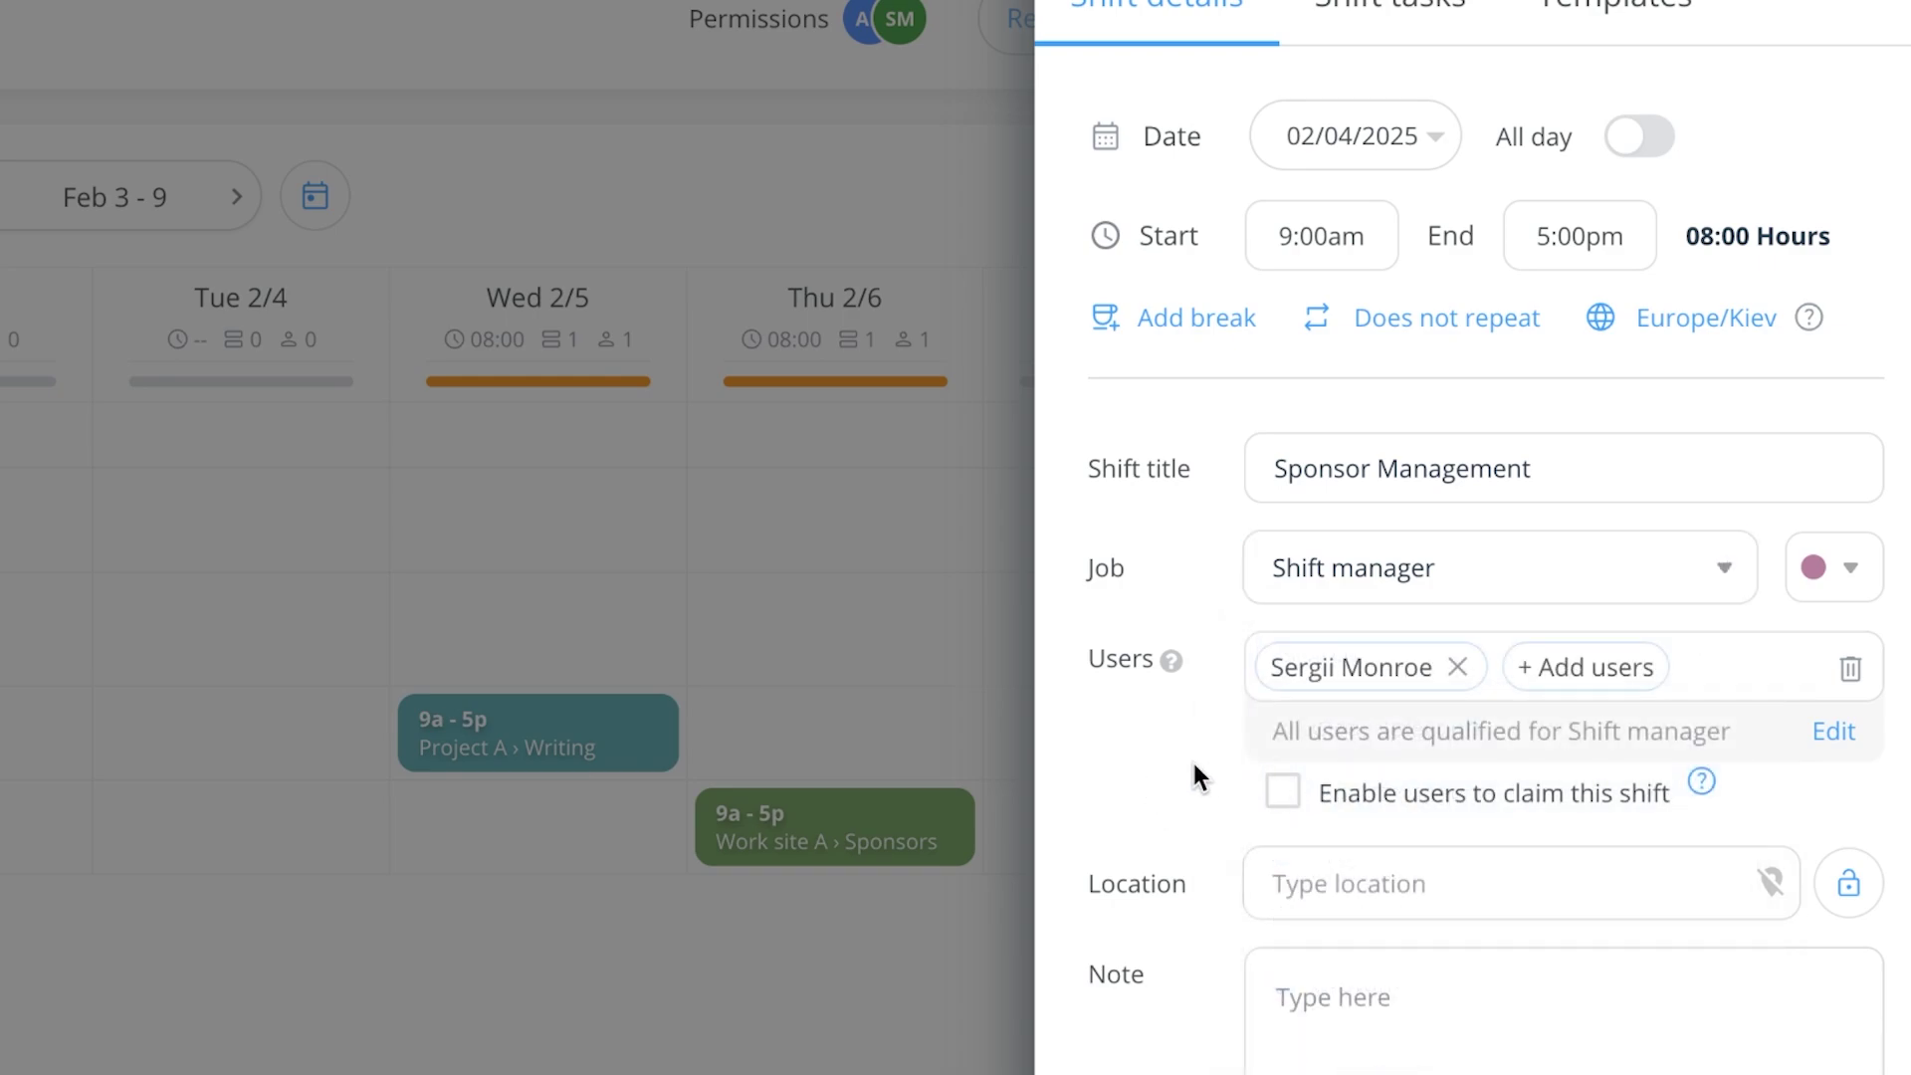
scroll(1191, 759, down, 2)
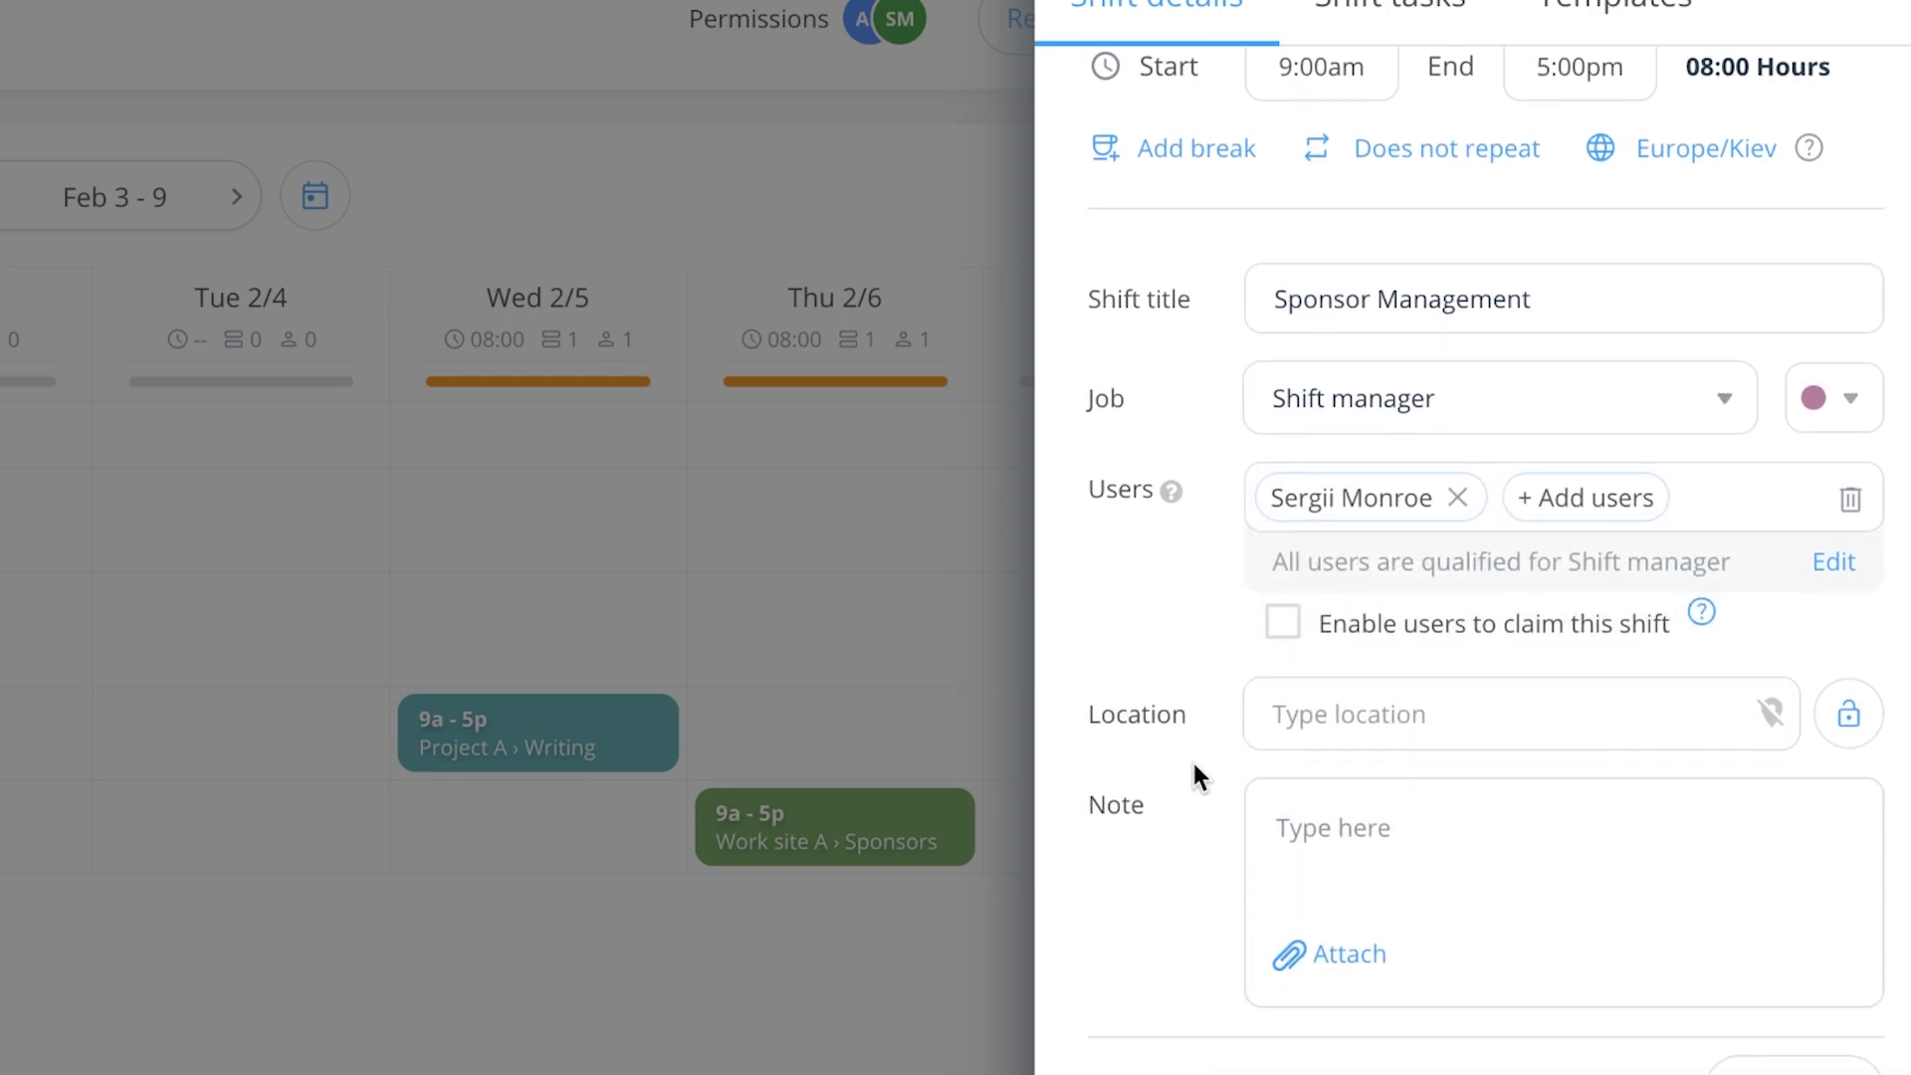
click(1481, 719)
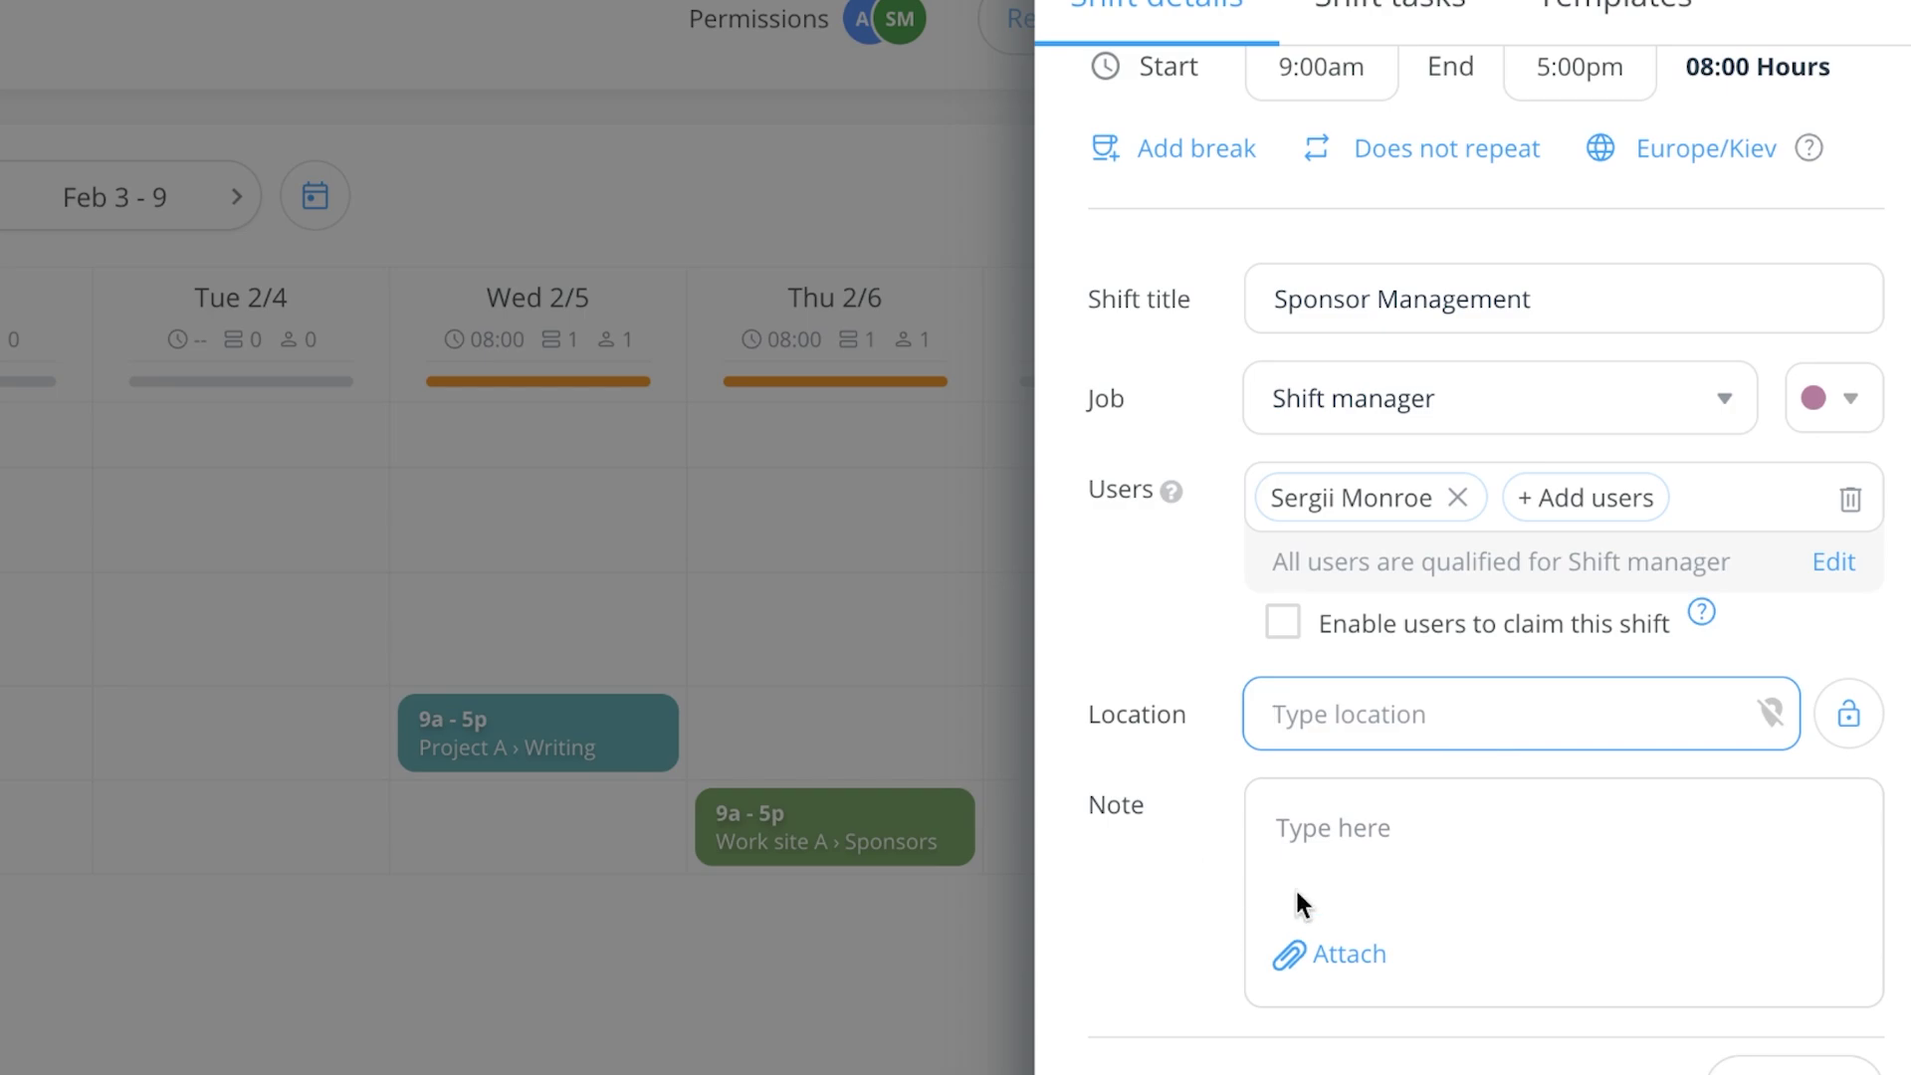
click(1373, 846)
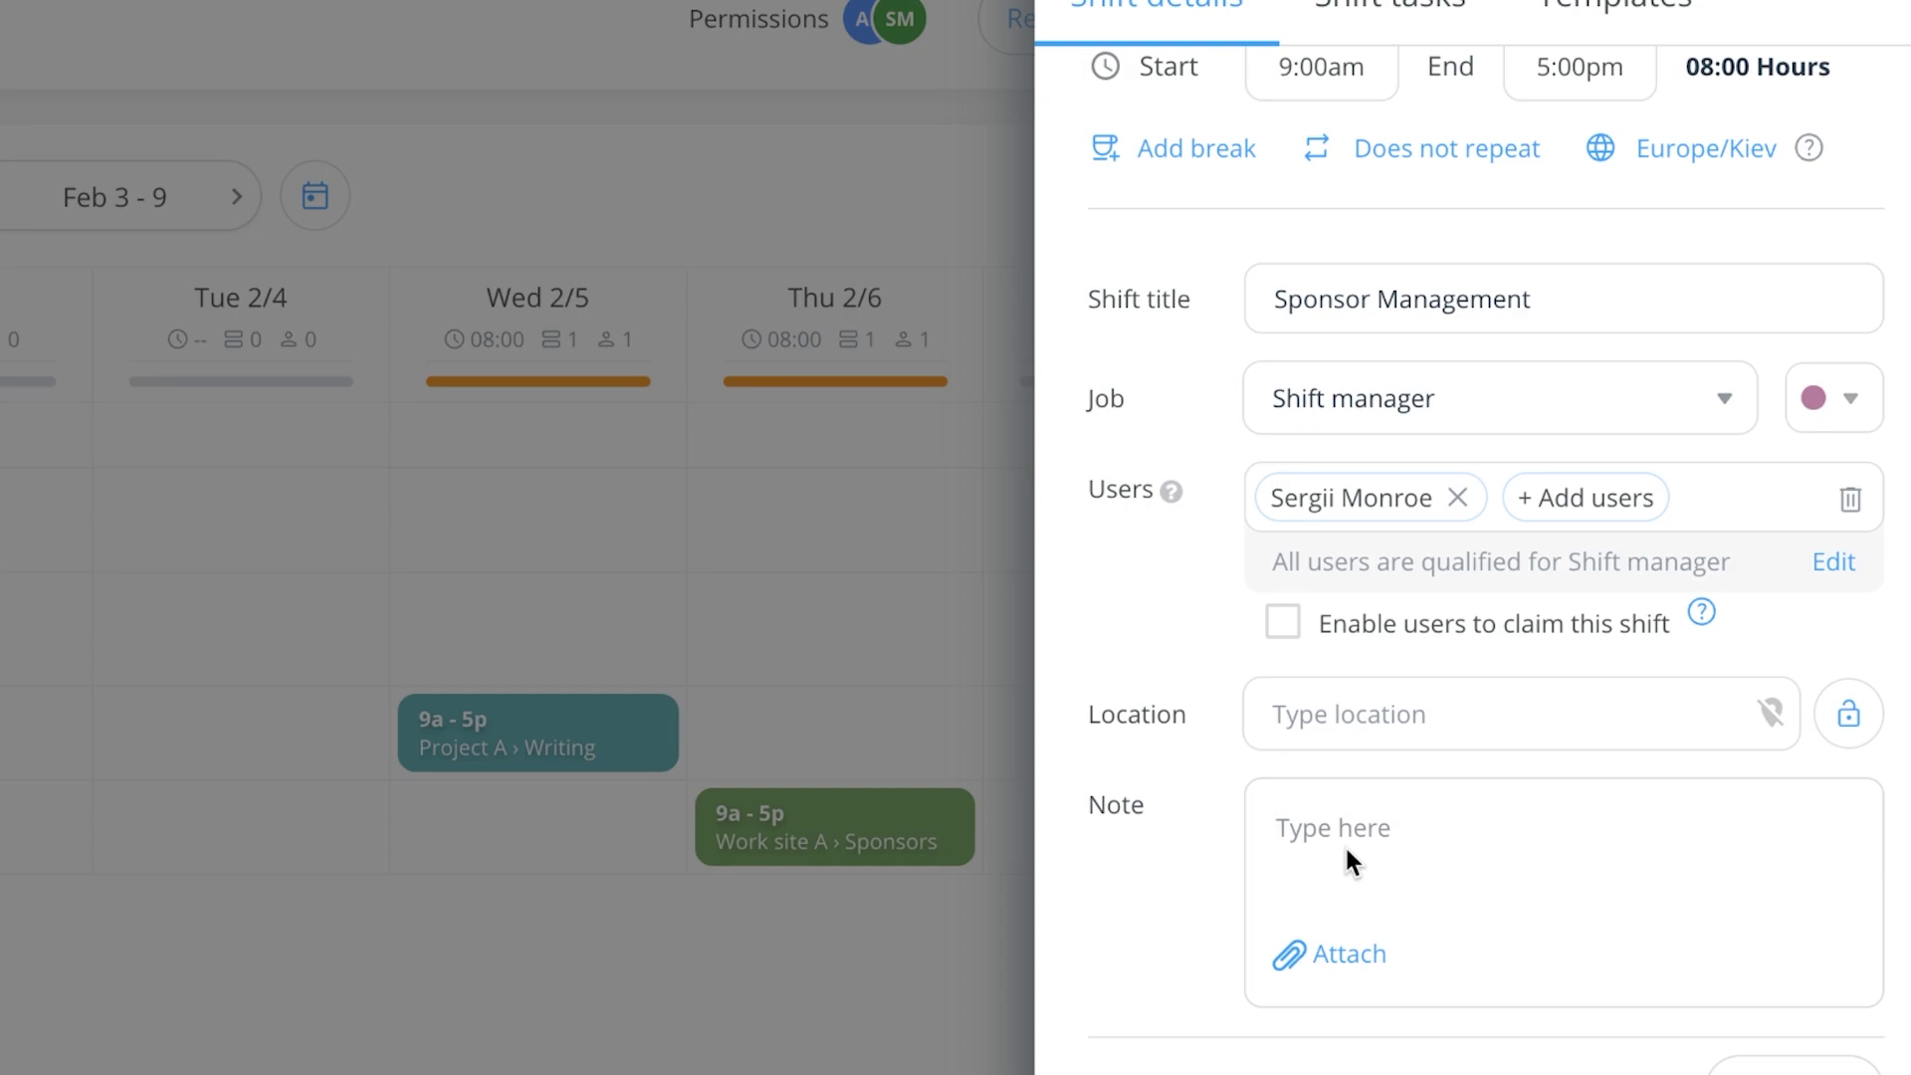
scroll(1344, 844, down, 1)
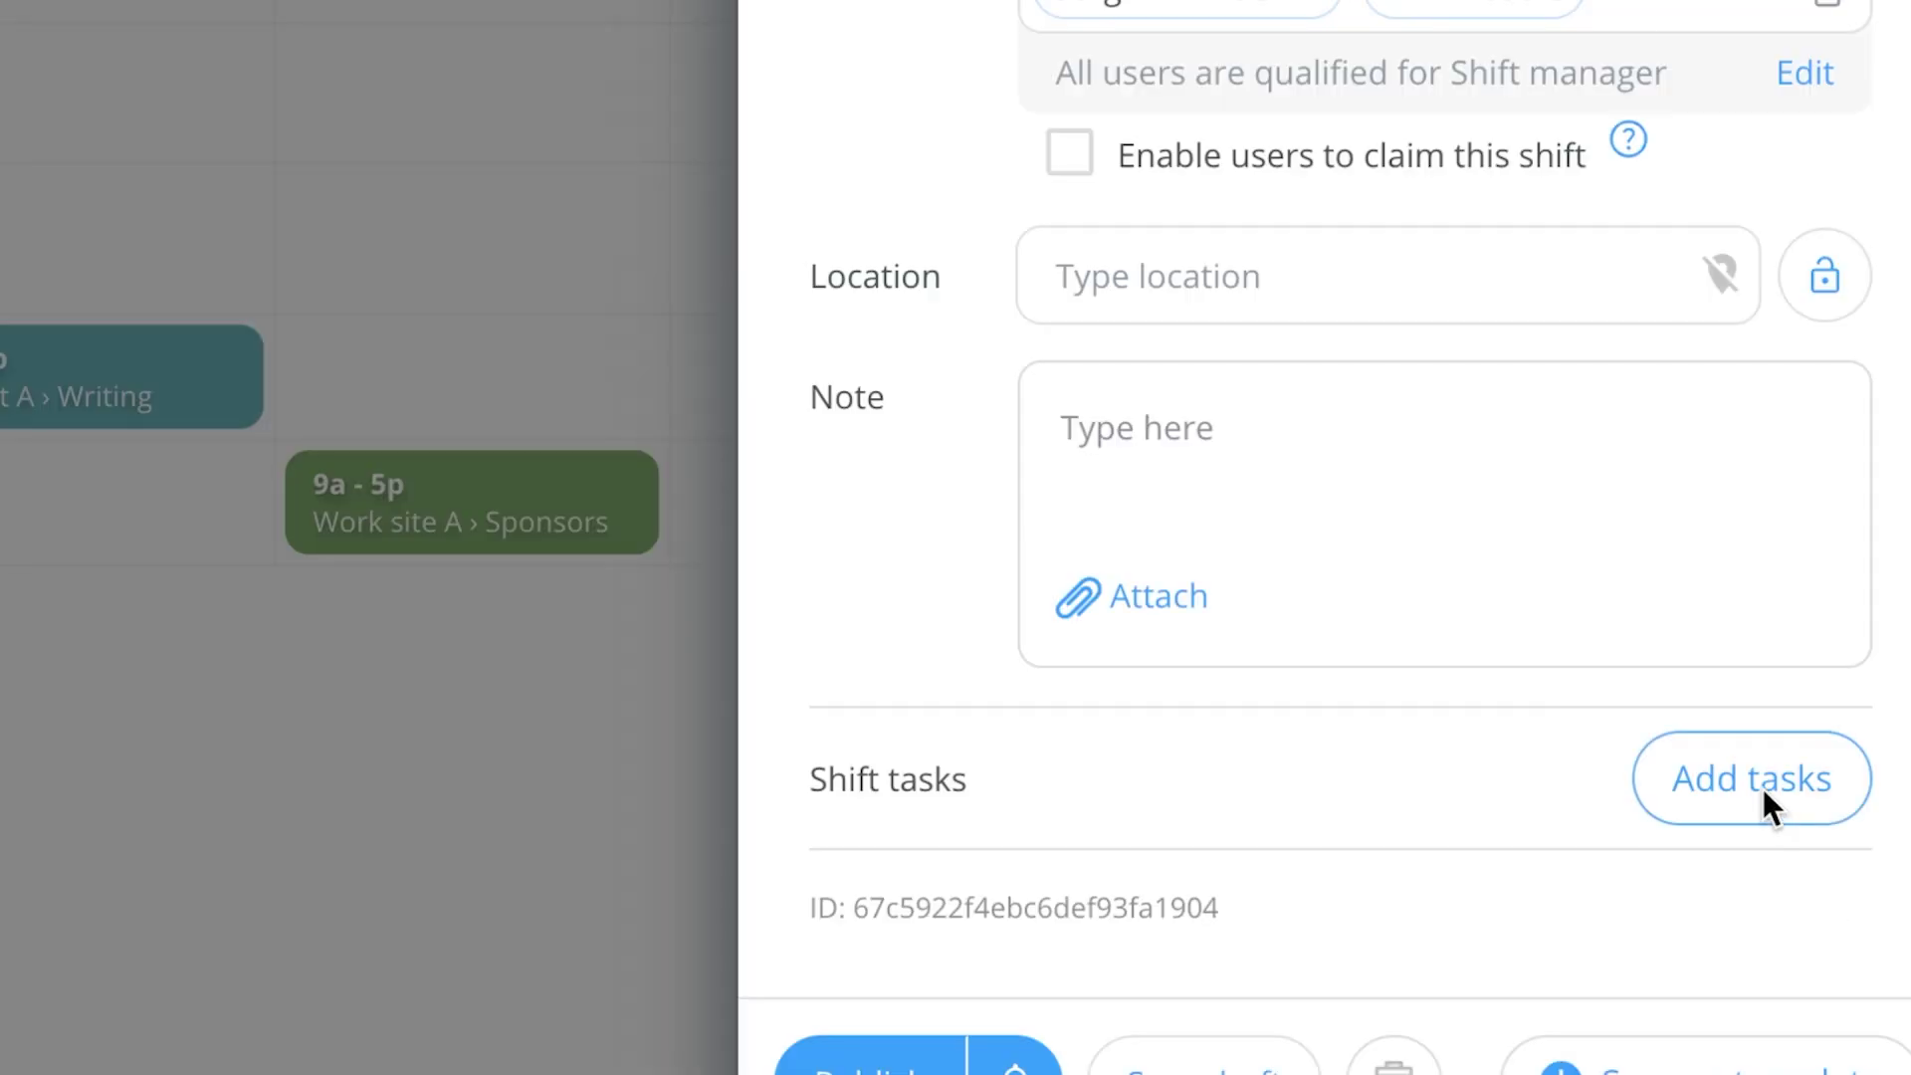
Add the task 'Negotiate Sponsor Deal with X' to the shift
click(1764, 788)
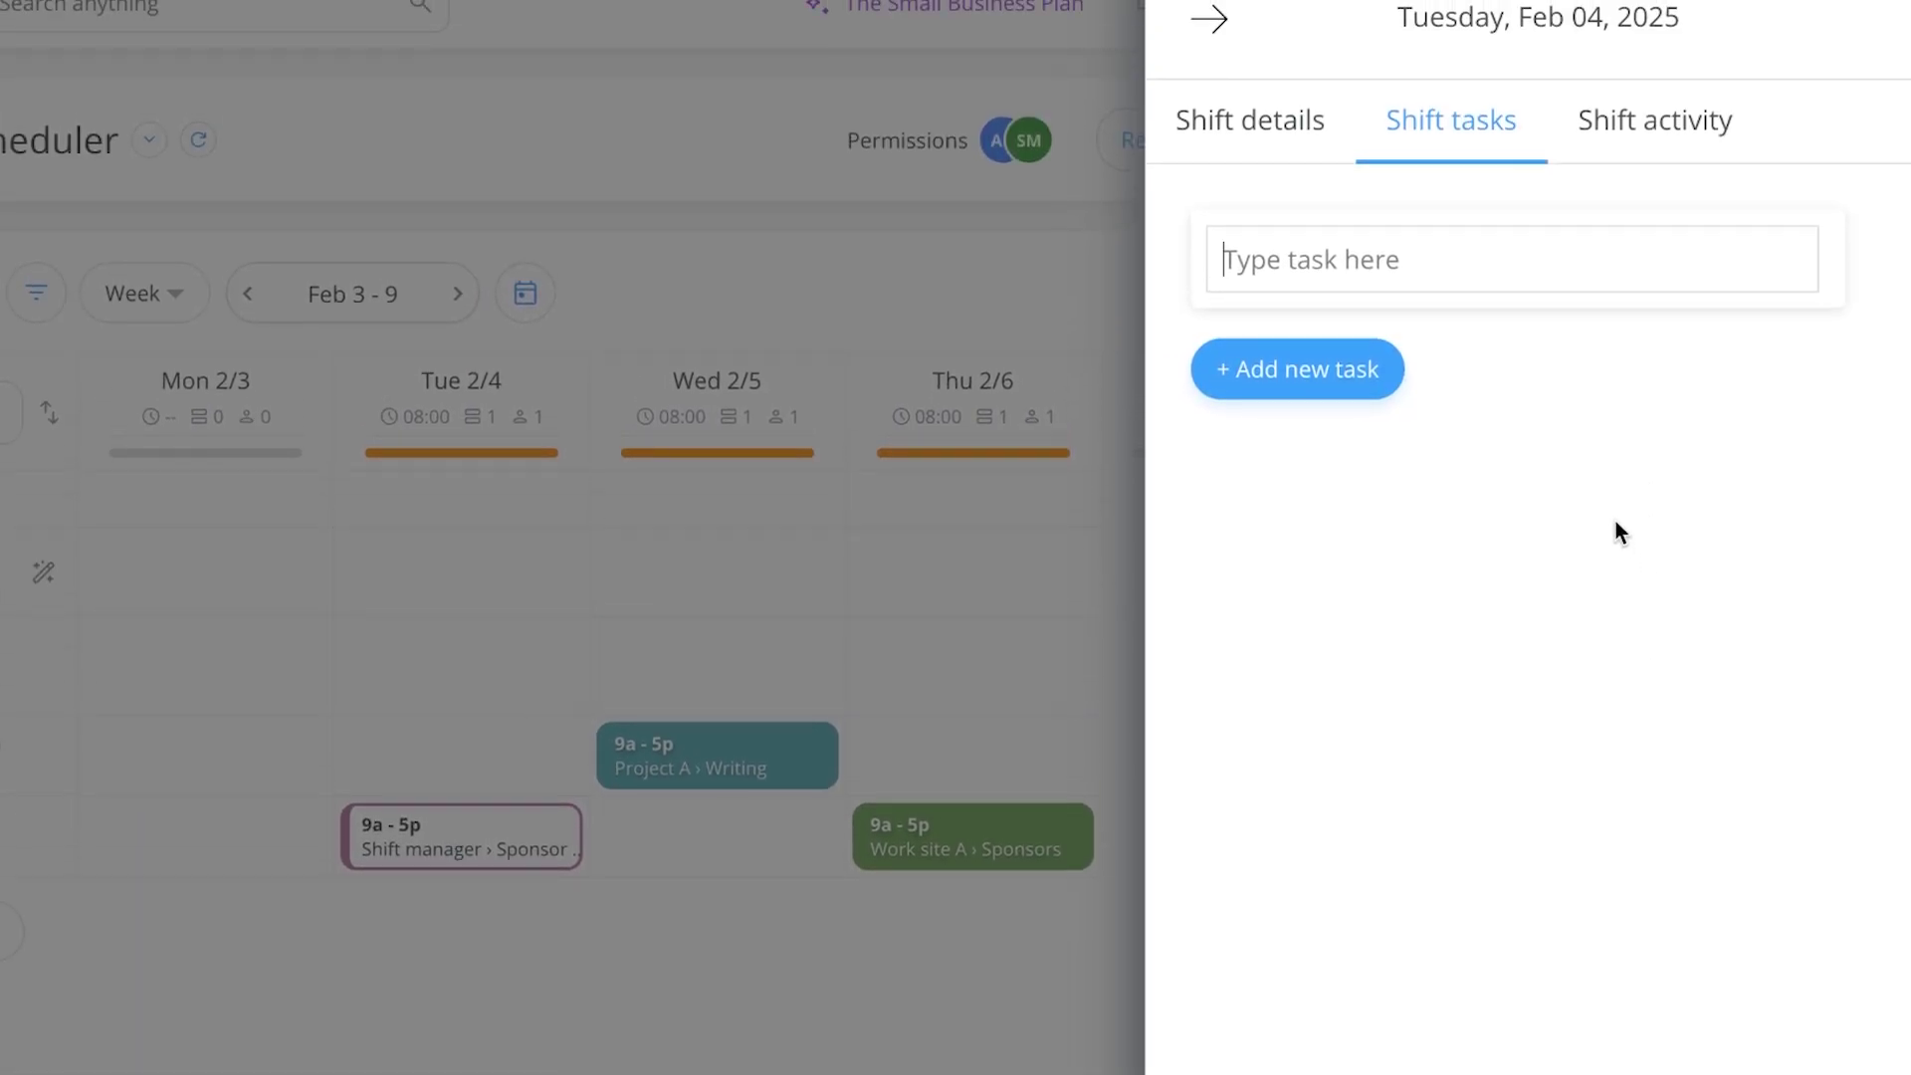
text(Negotiate Sponsor Deal with X)
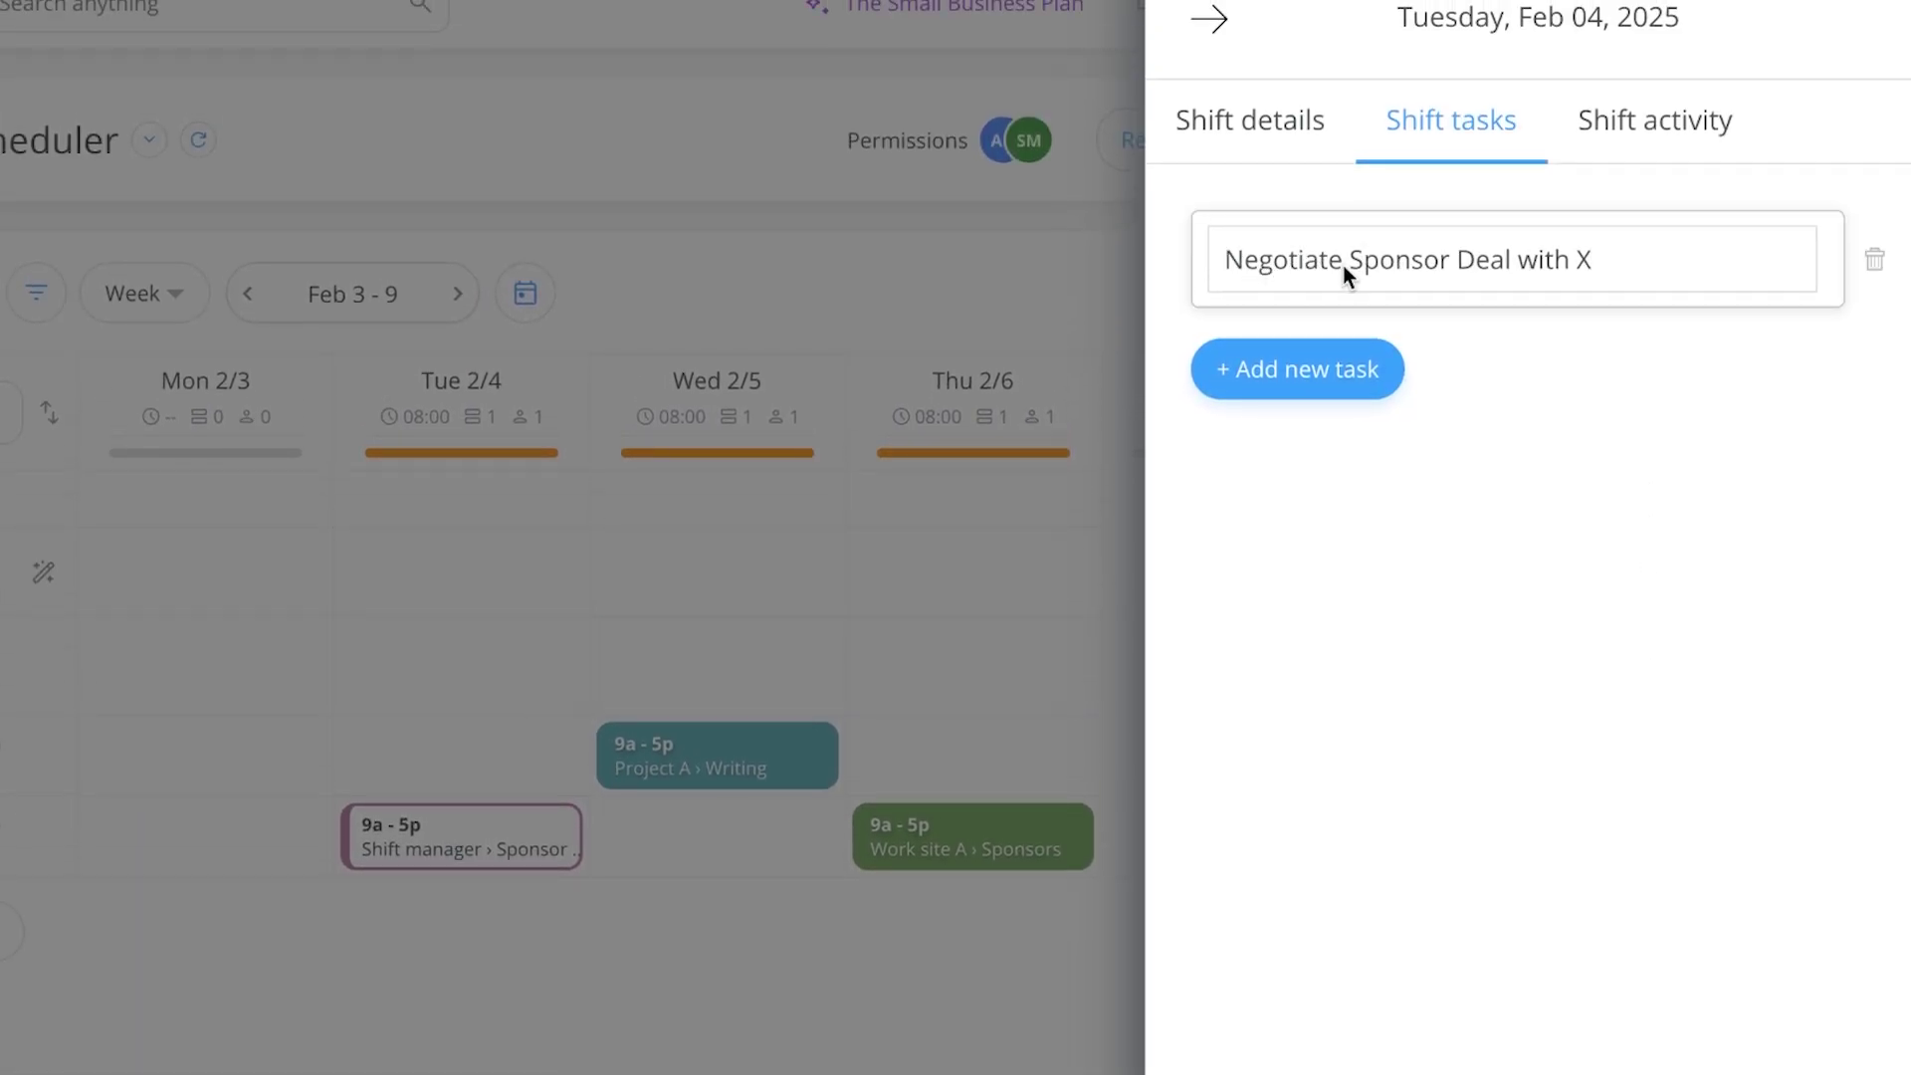
click(1547, 386)
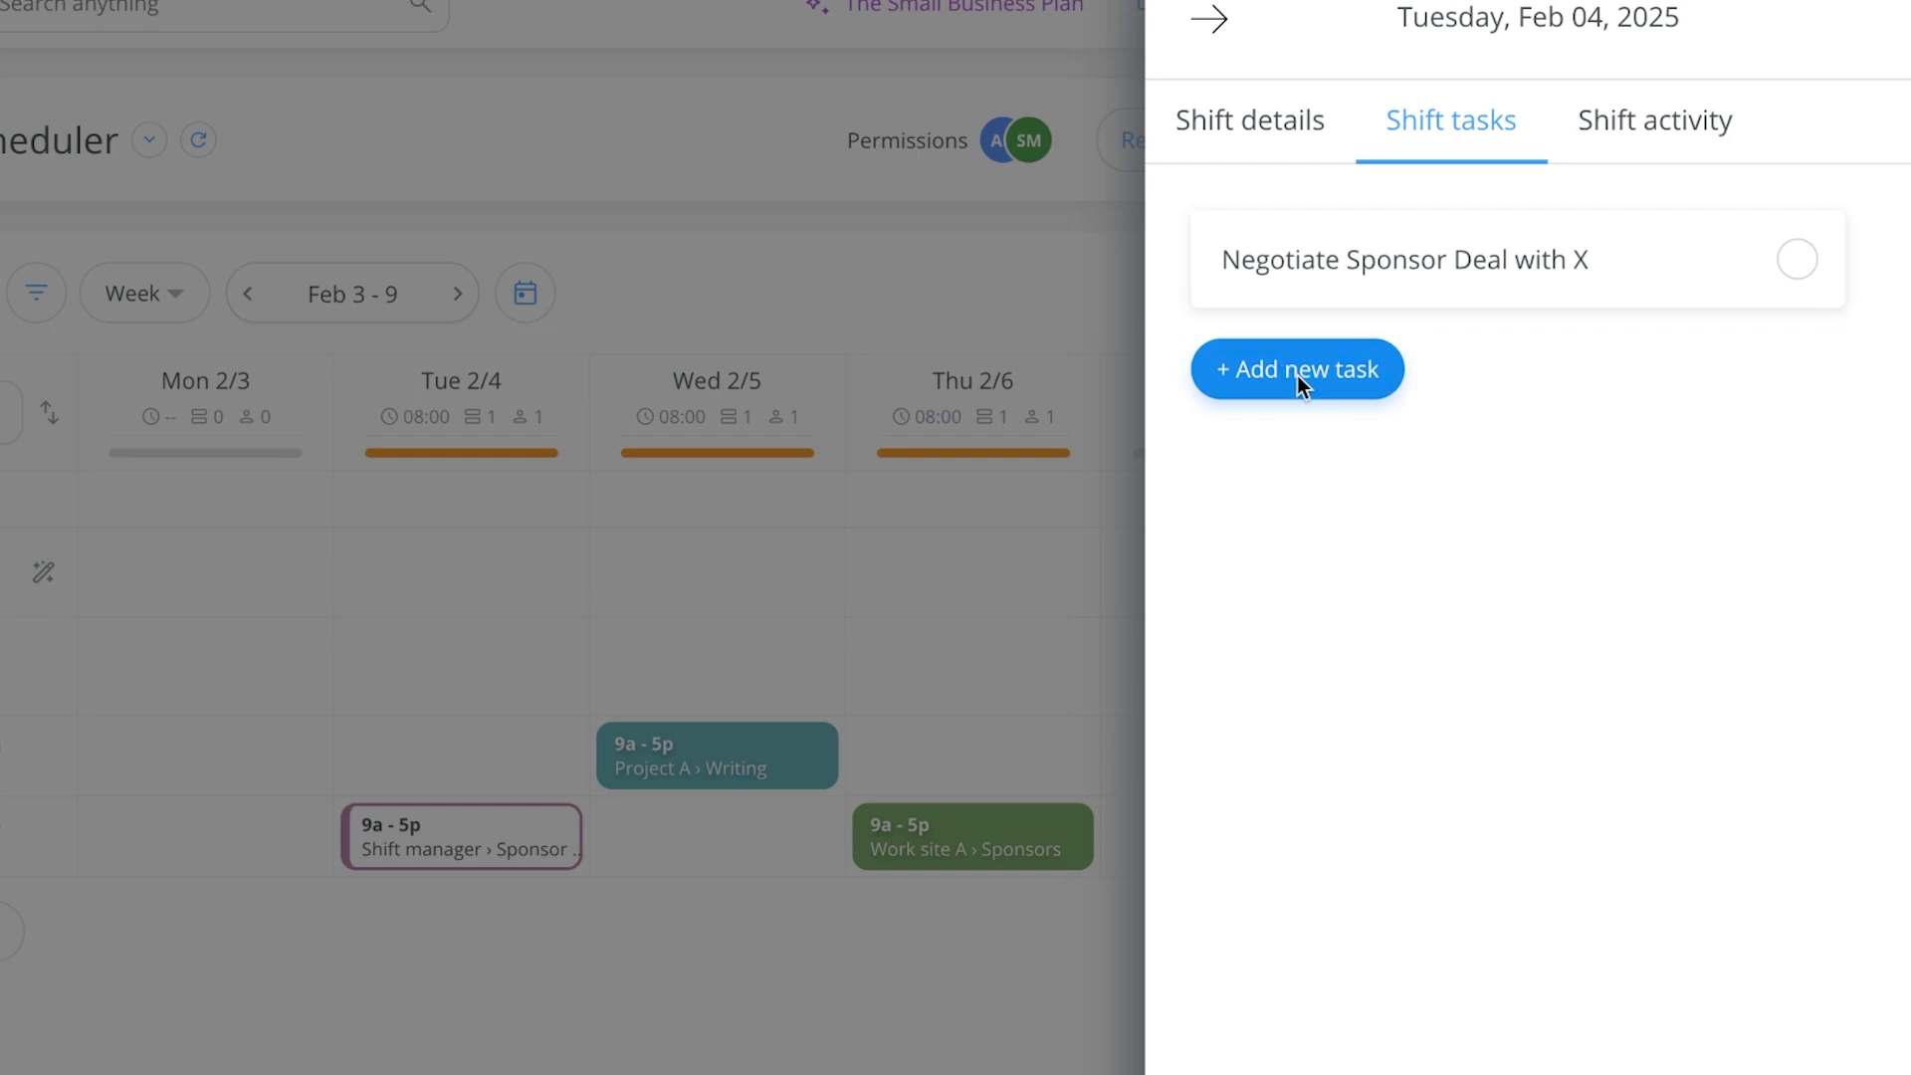
Add a second task 'asd', then tick and untick the sponsor deal task
click(1298, 374)
text(asd)
click(1521, 524)
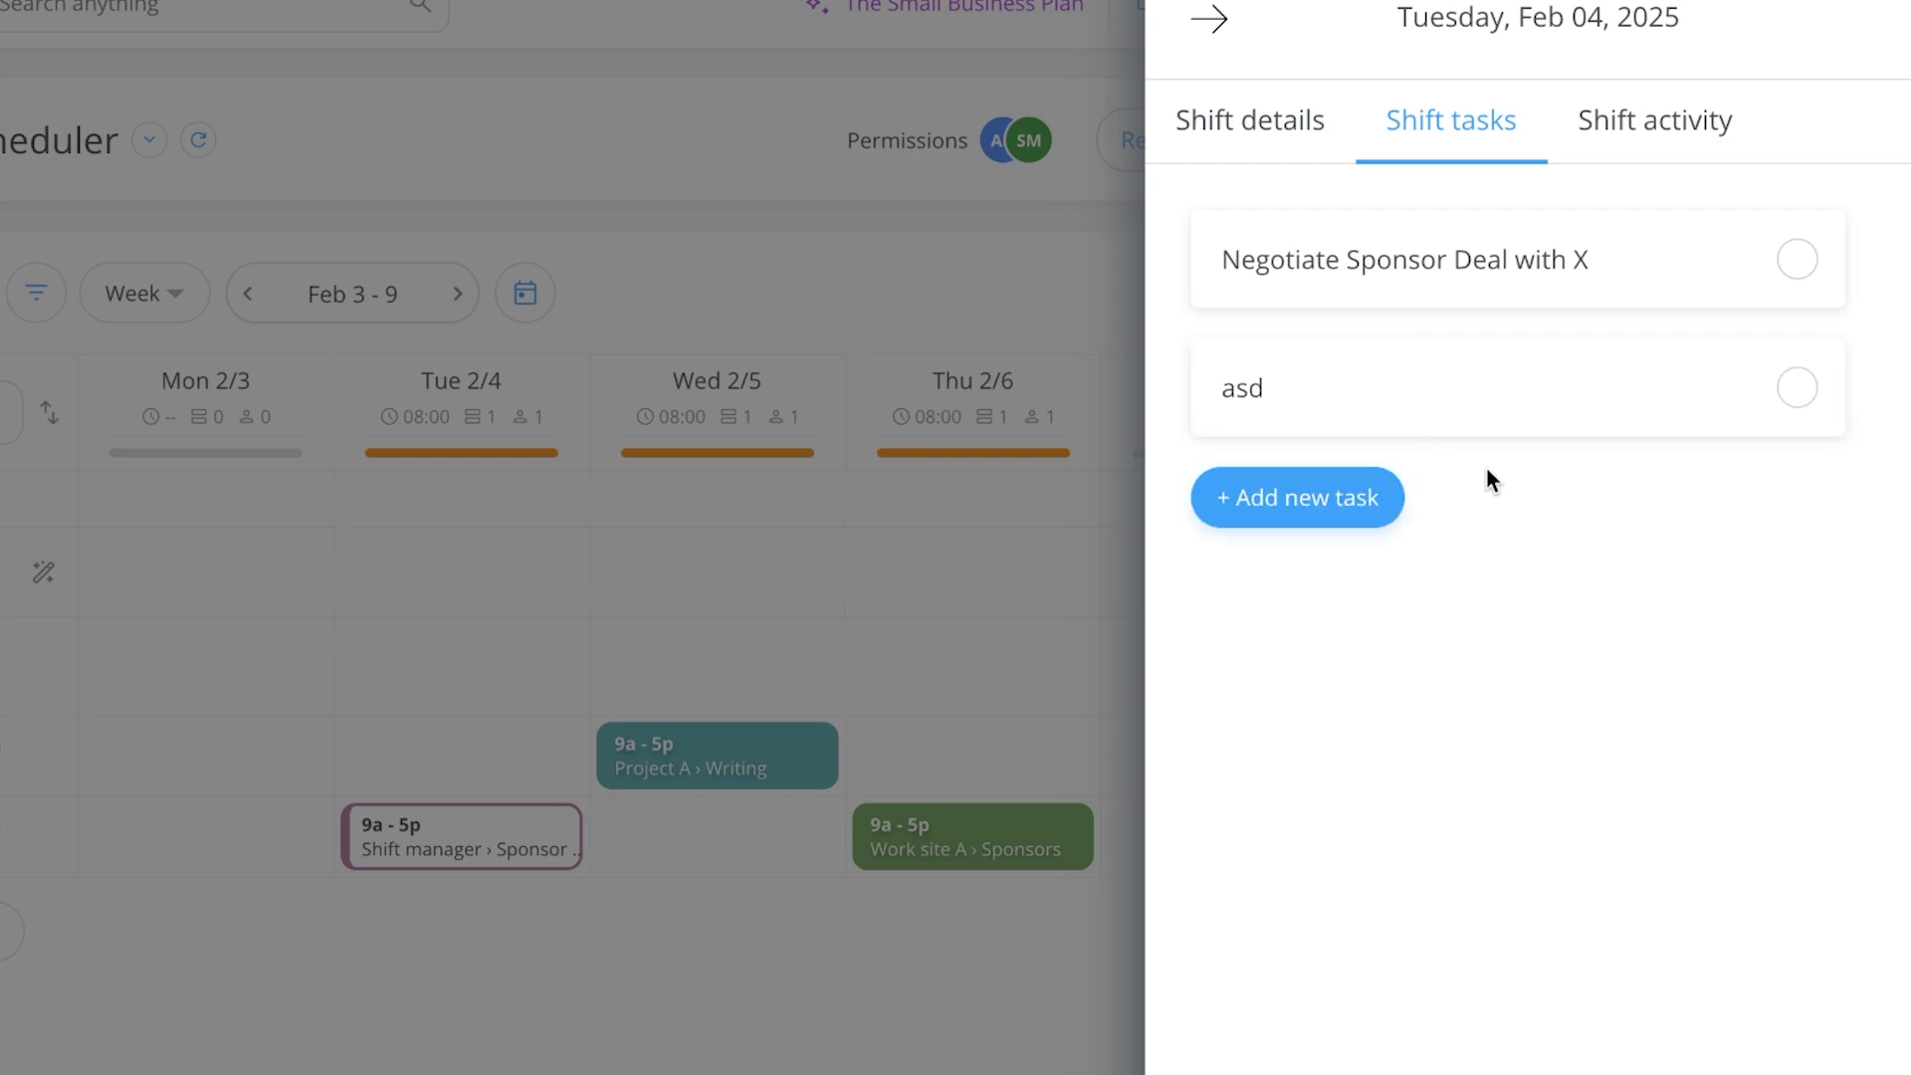
mouse_move(1503, 416)
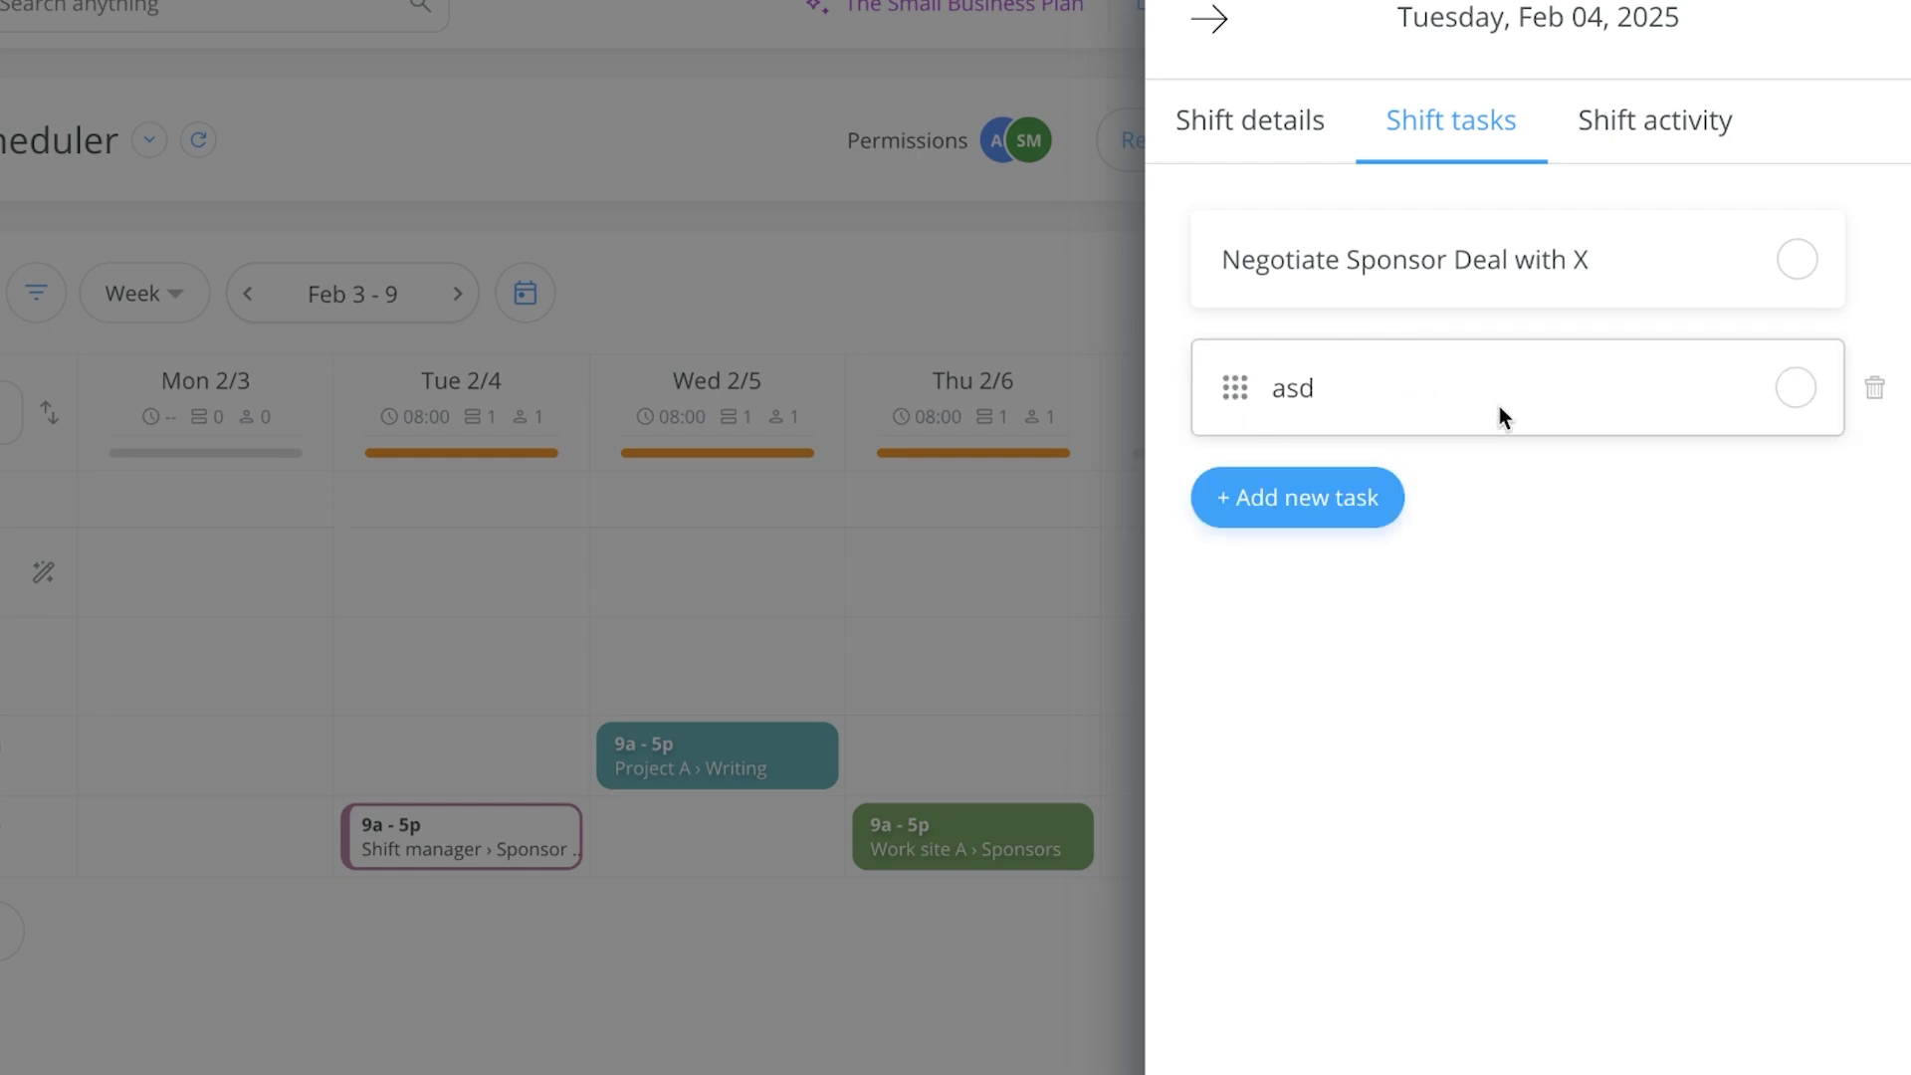
click(1797, 263)
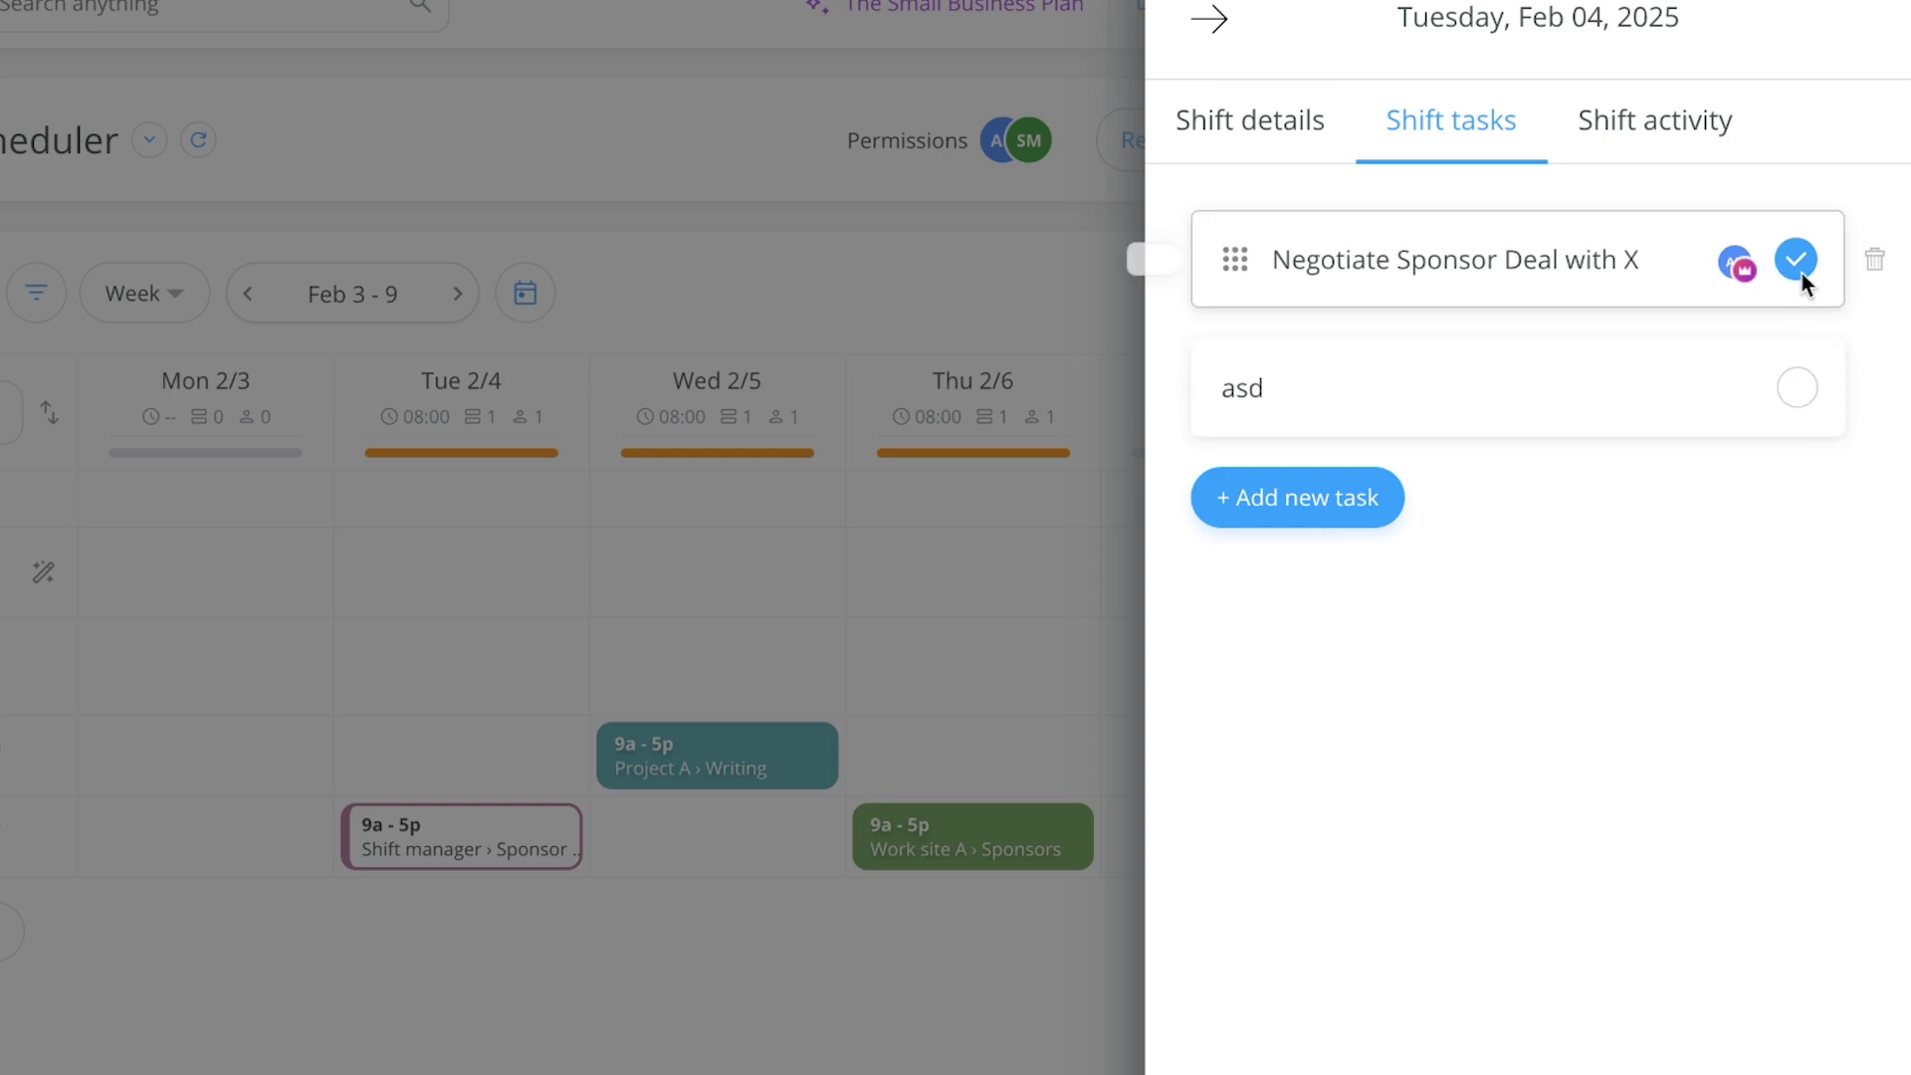
click(1802, 265)
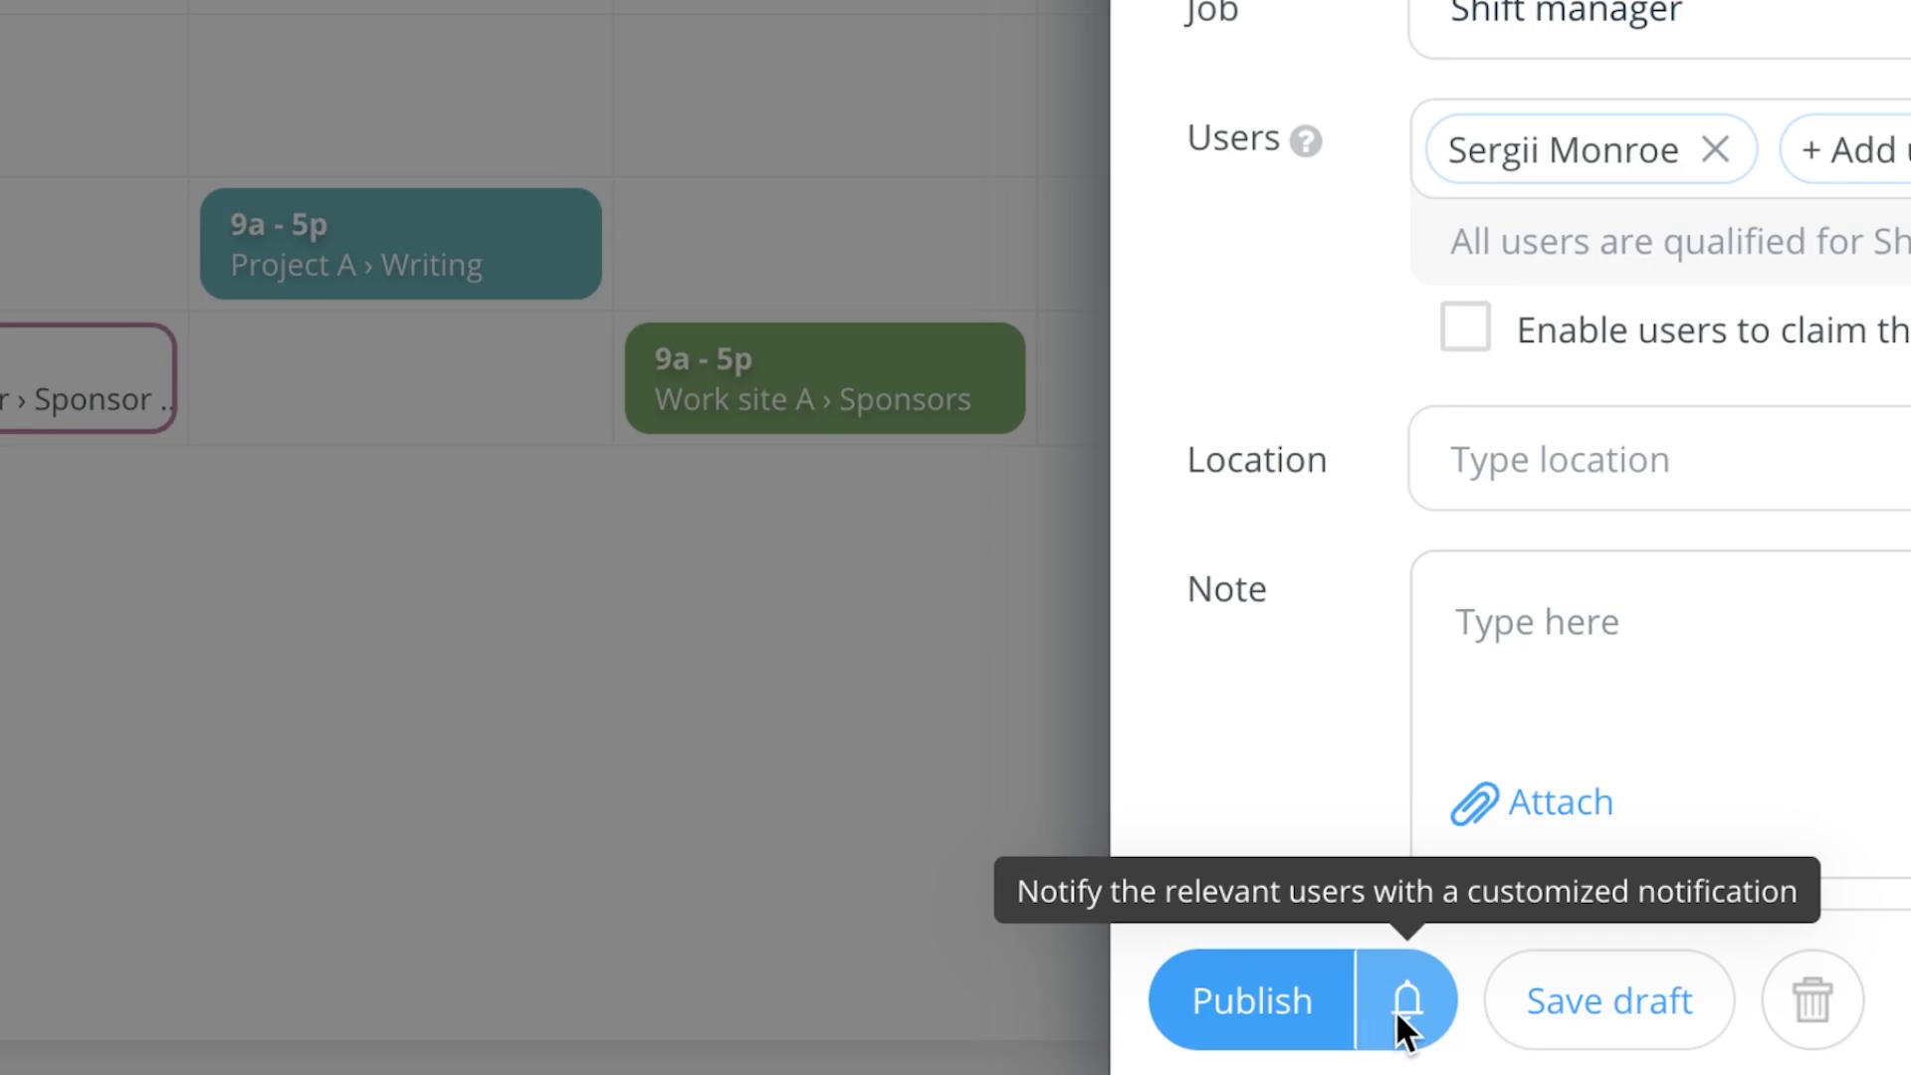
Publish the Tuesday shift with an edit notification to its assigned user
click(1395, 1009)
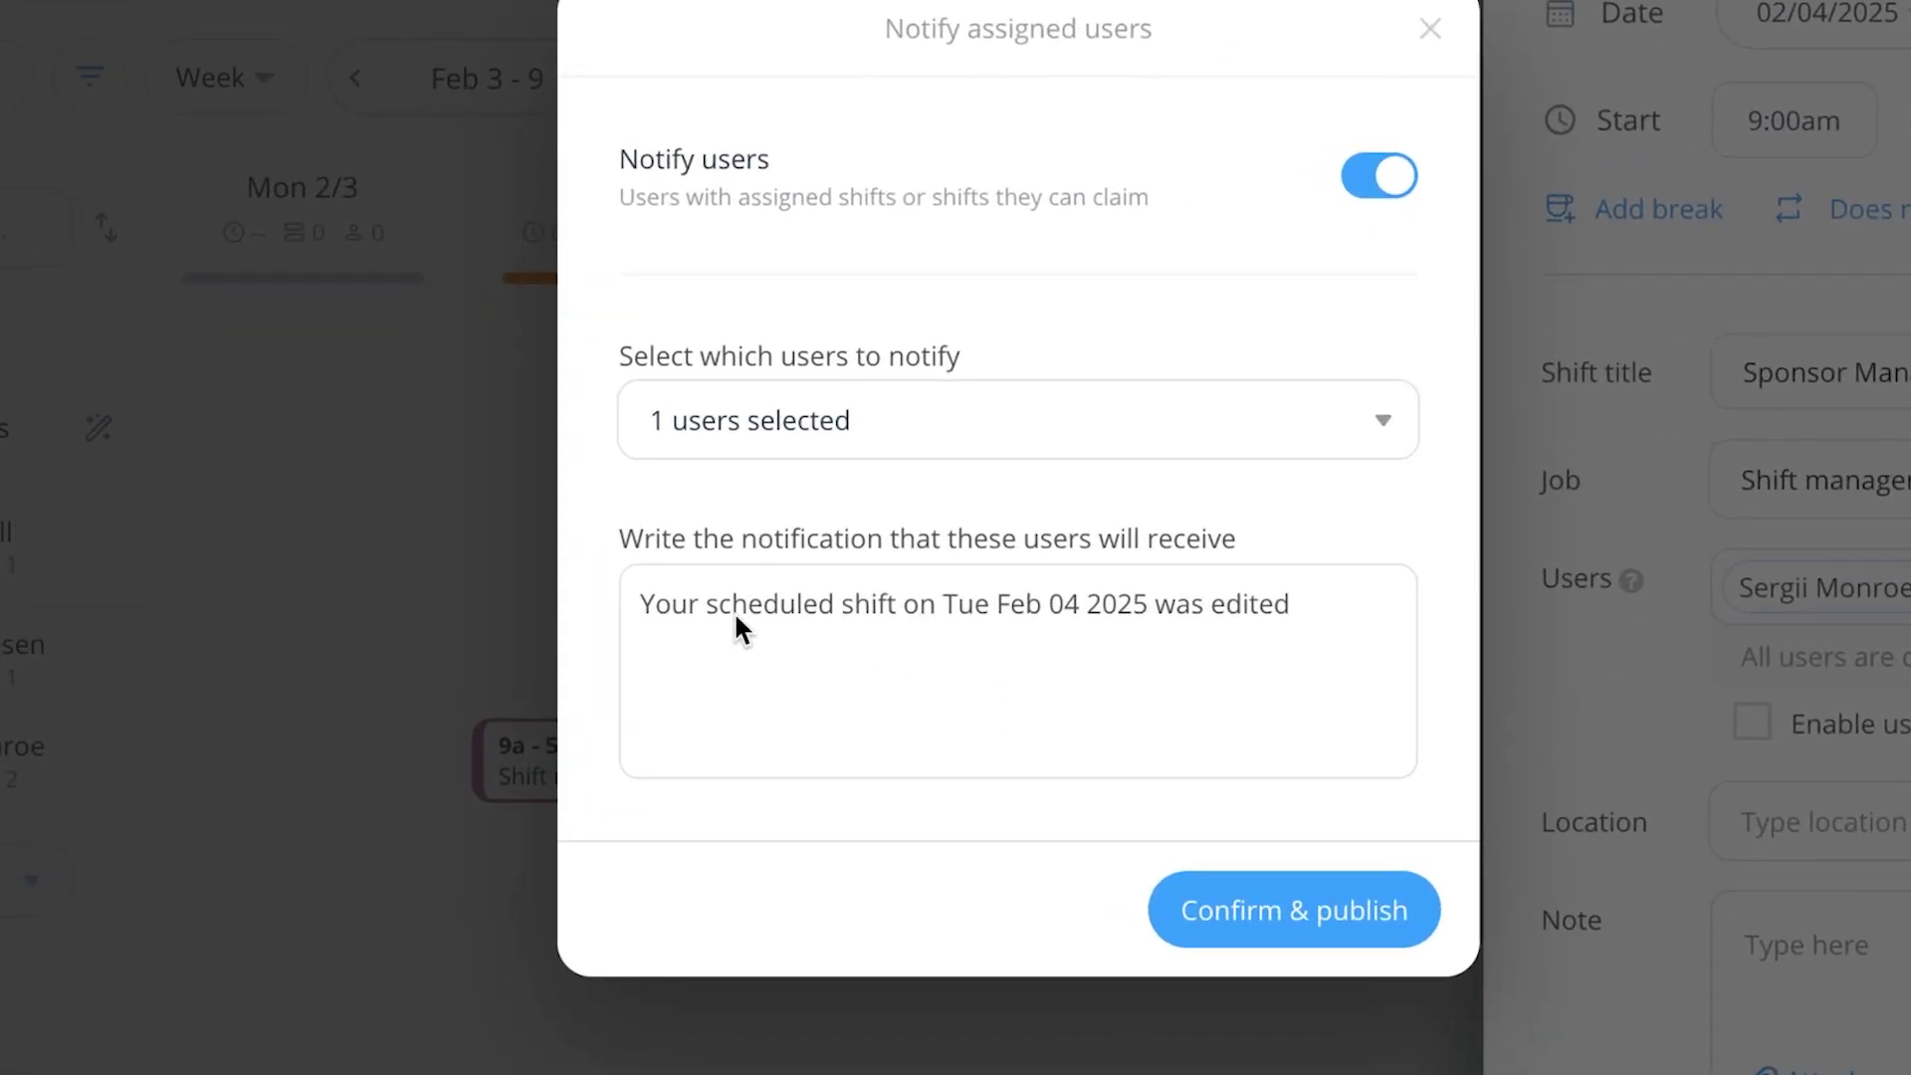
drag(709, 609, 1075, 613)
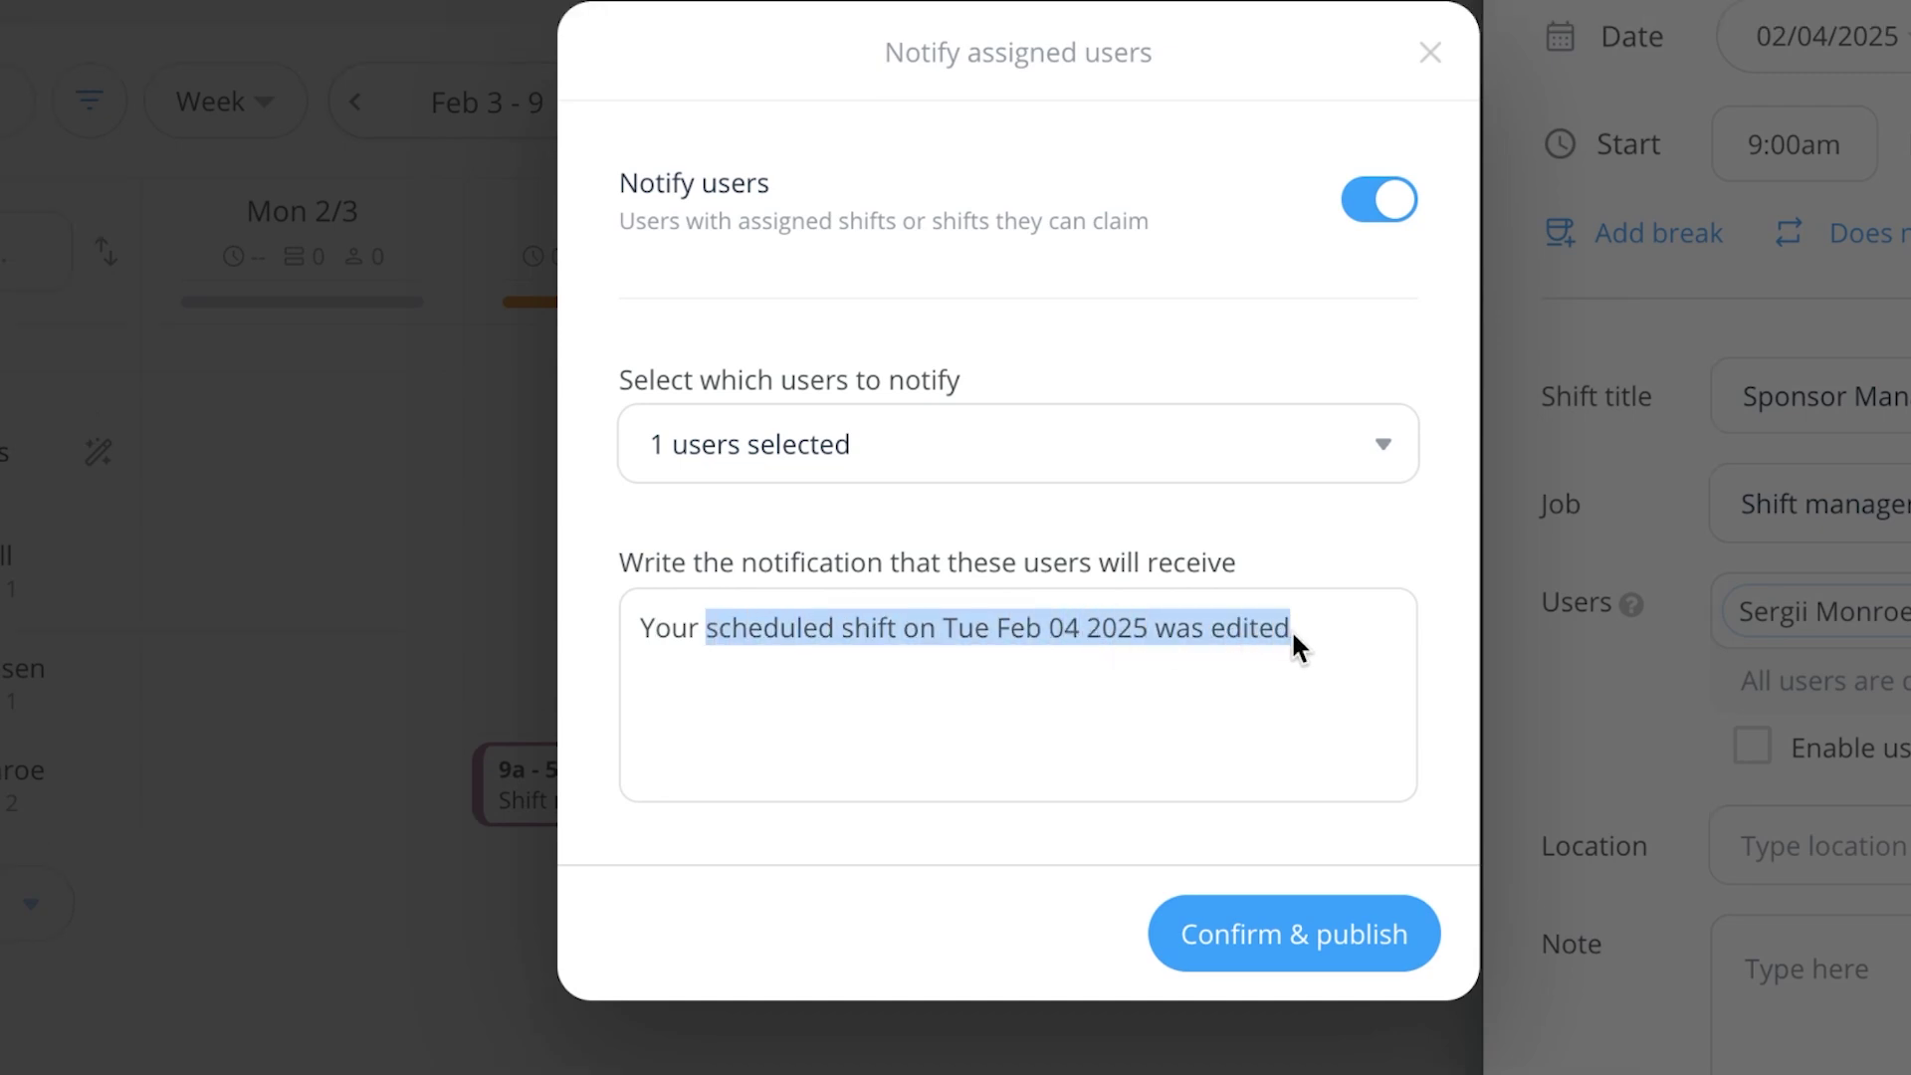
click(1341, 935)
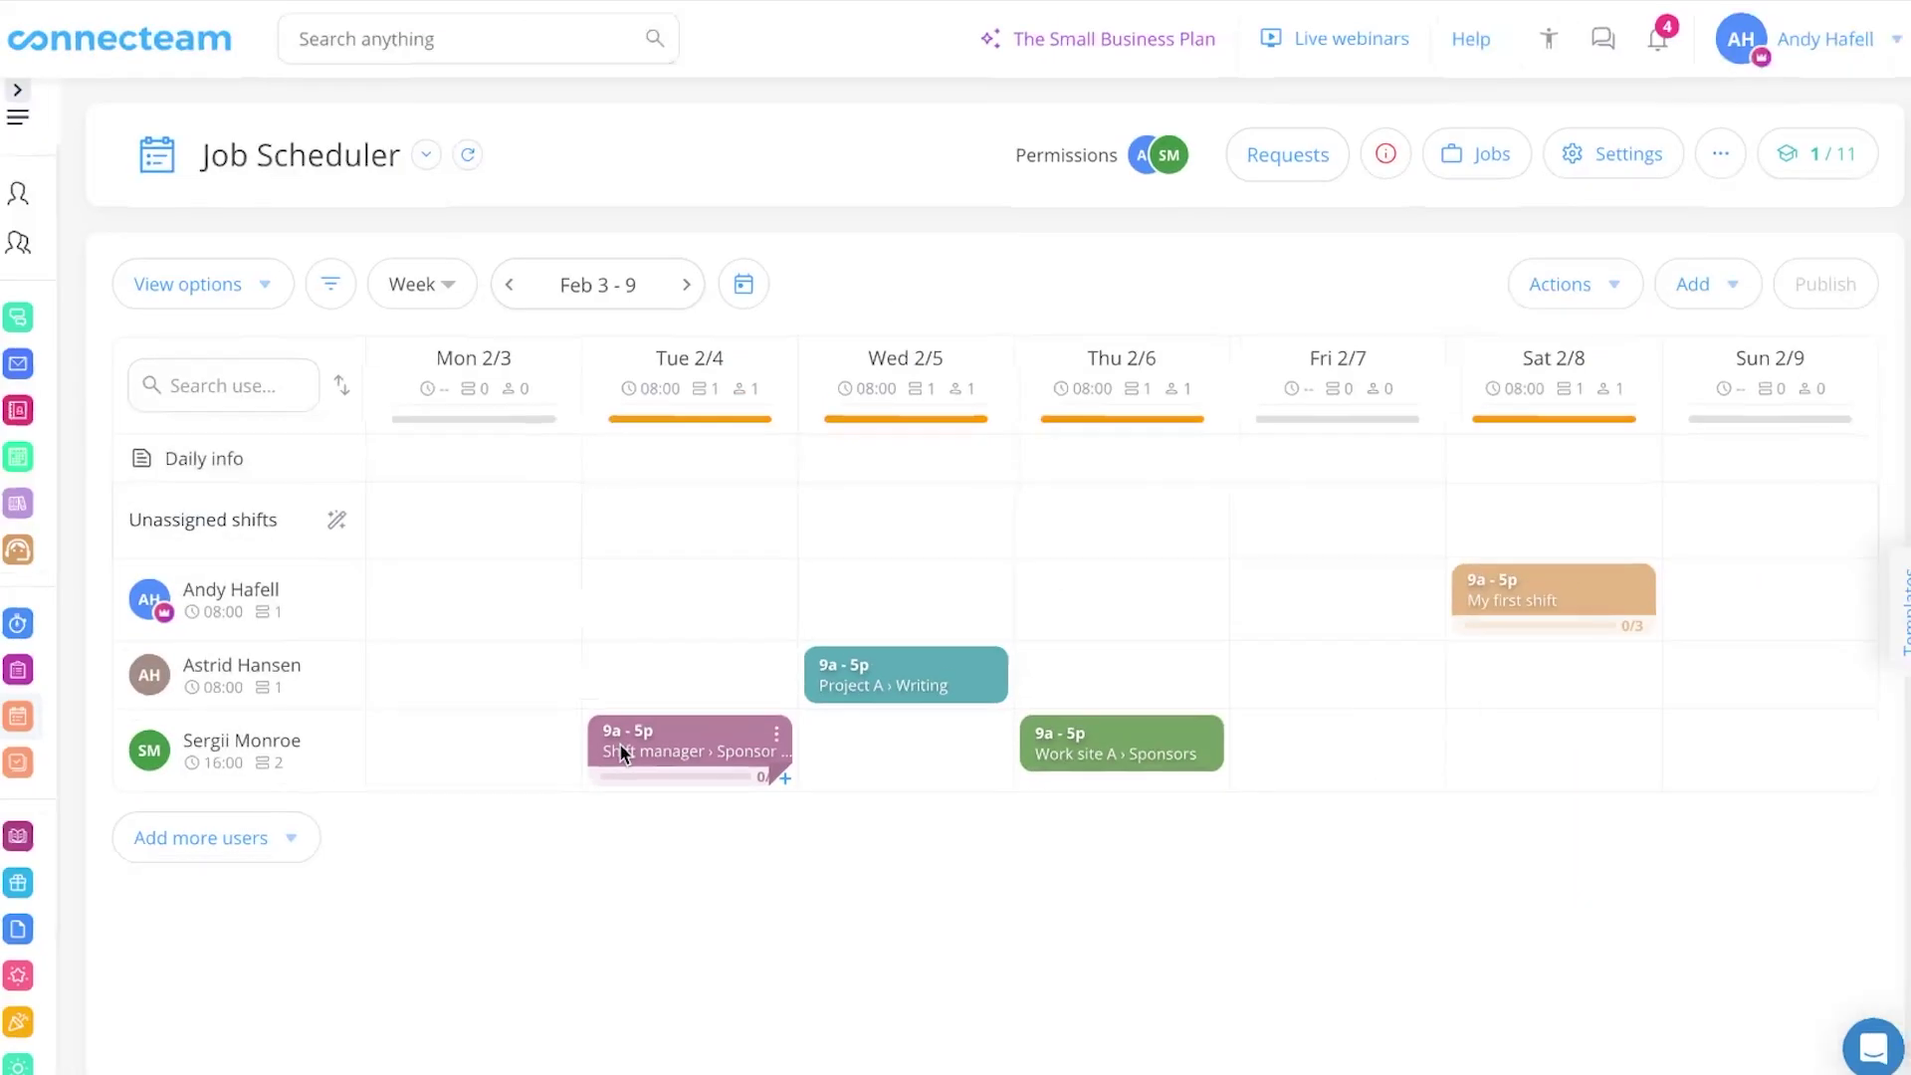
Move the Sponsor, Project A › Writing and Work site A shifts into Tuesday 2/4's Unassigned row
mouse_move(140, 522)
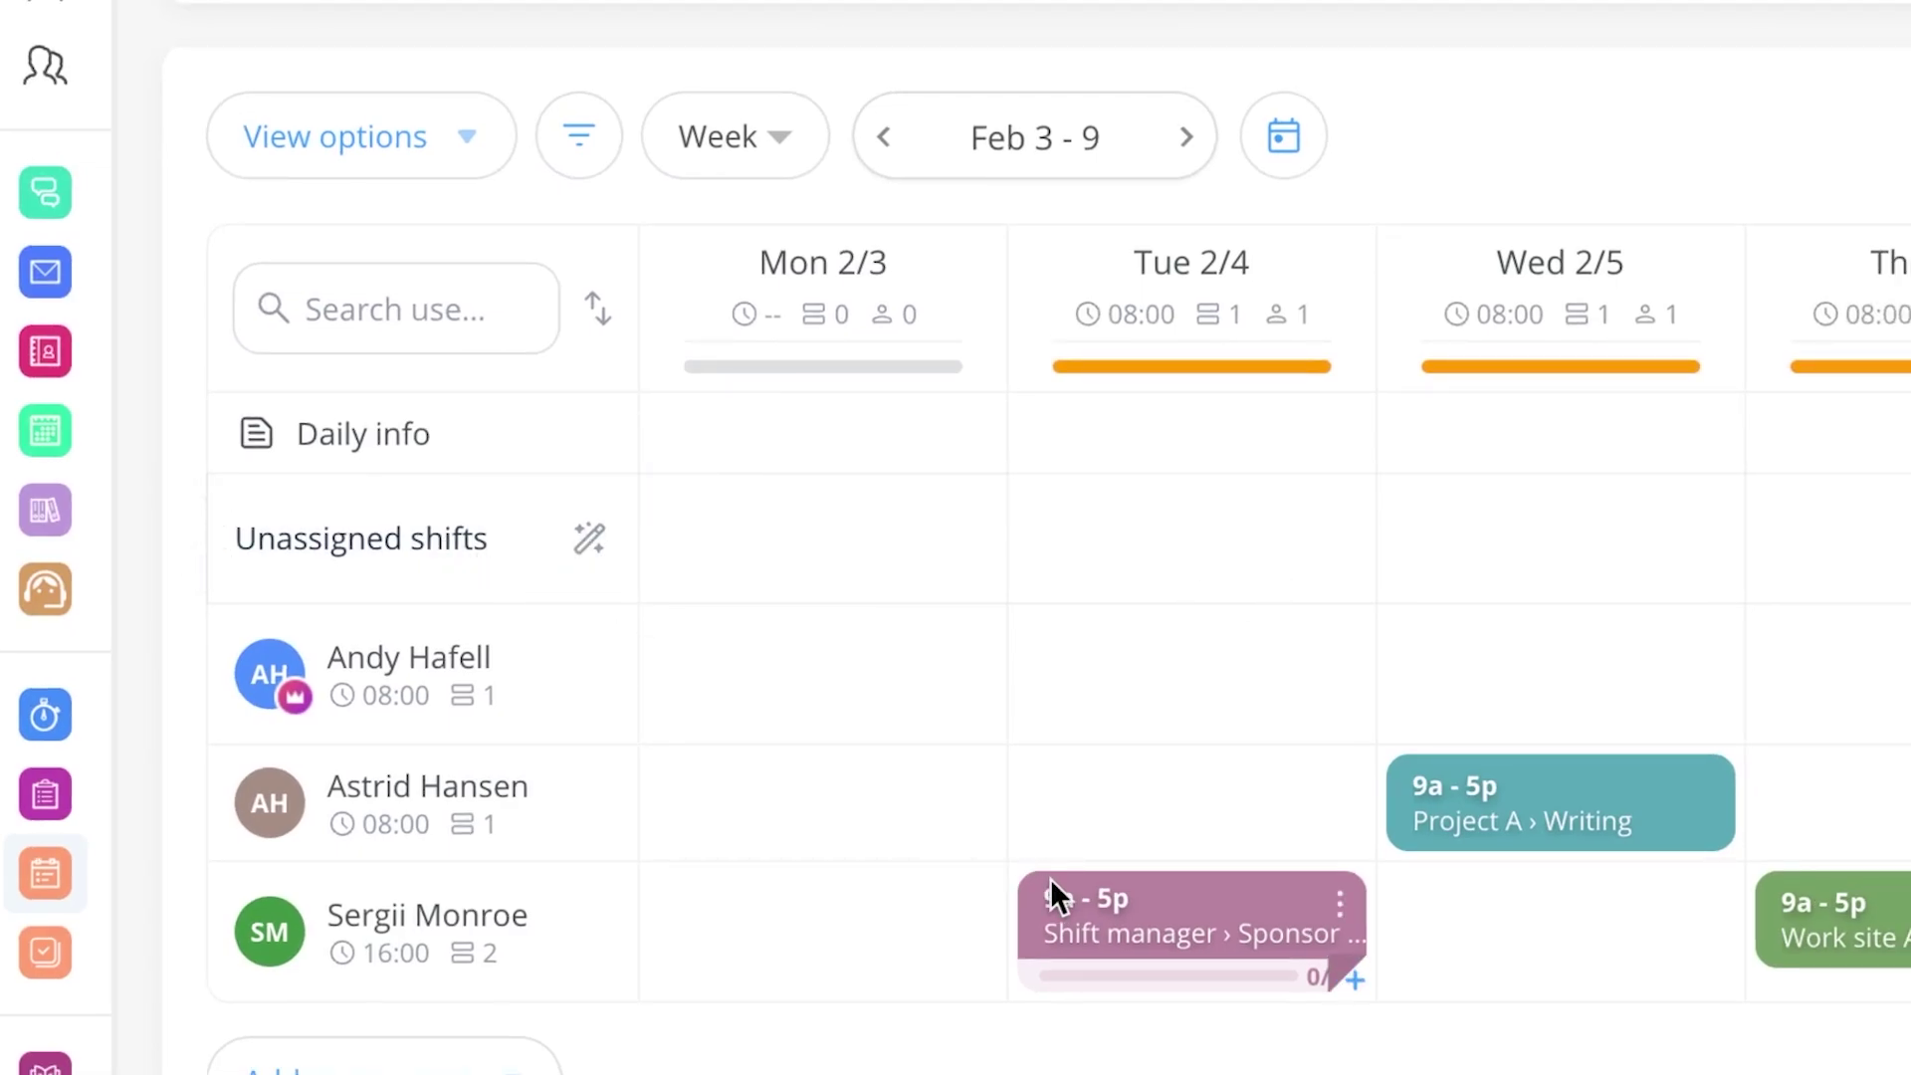
drag(1118, 892, 1124, 535)
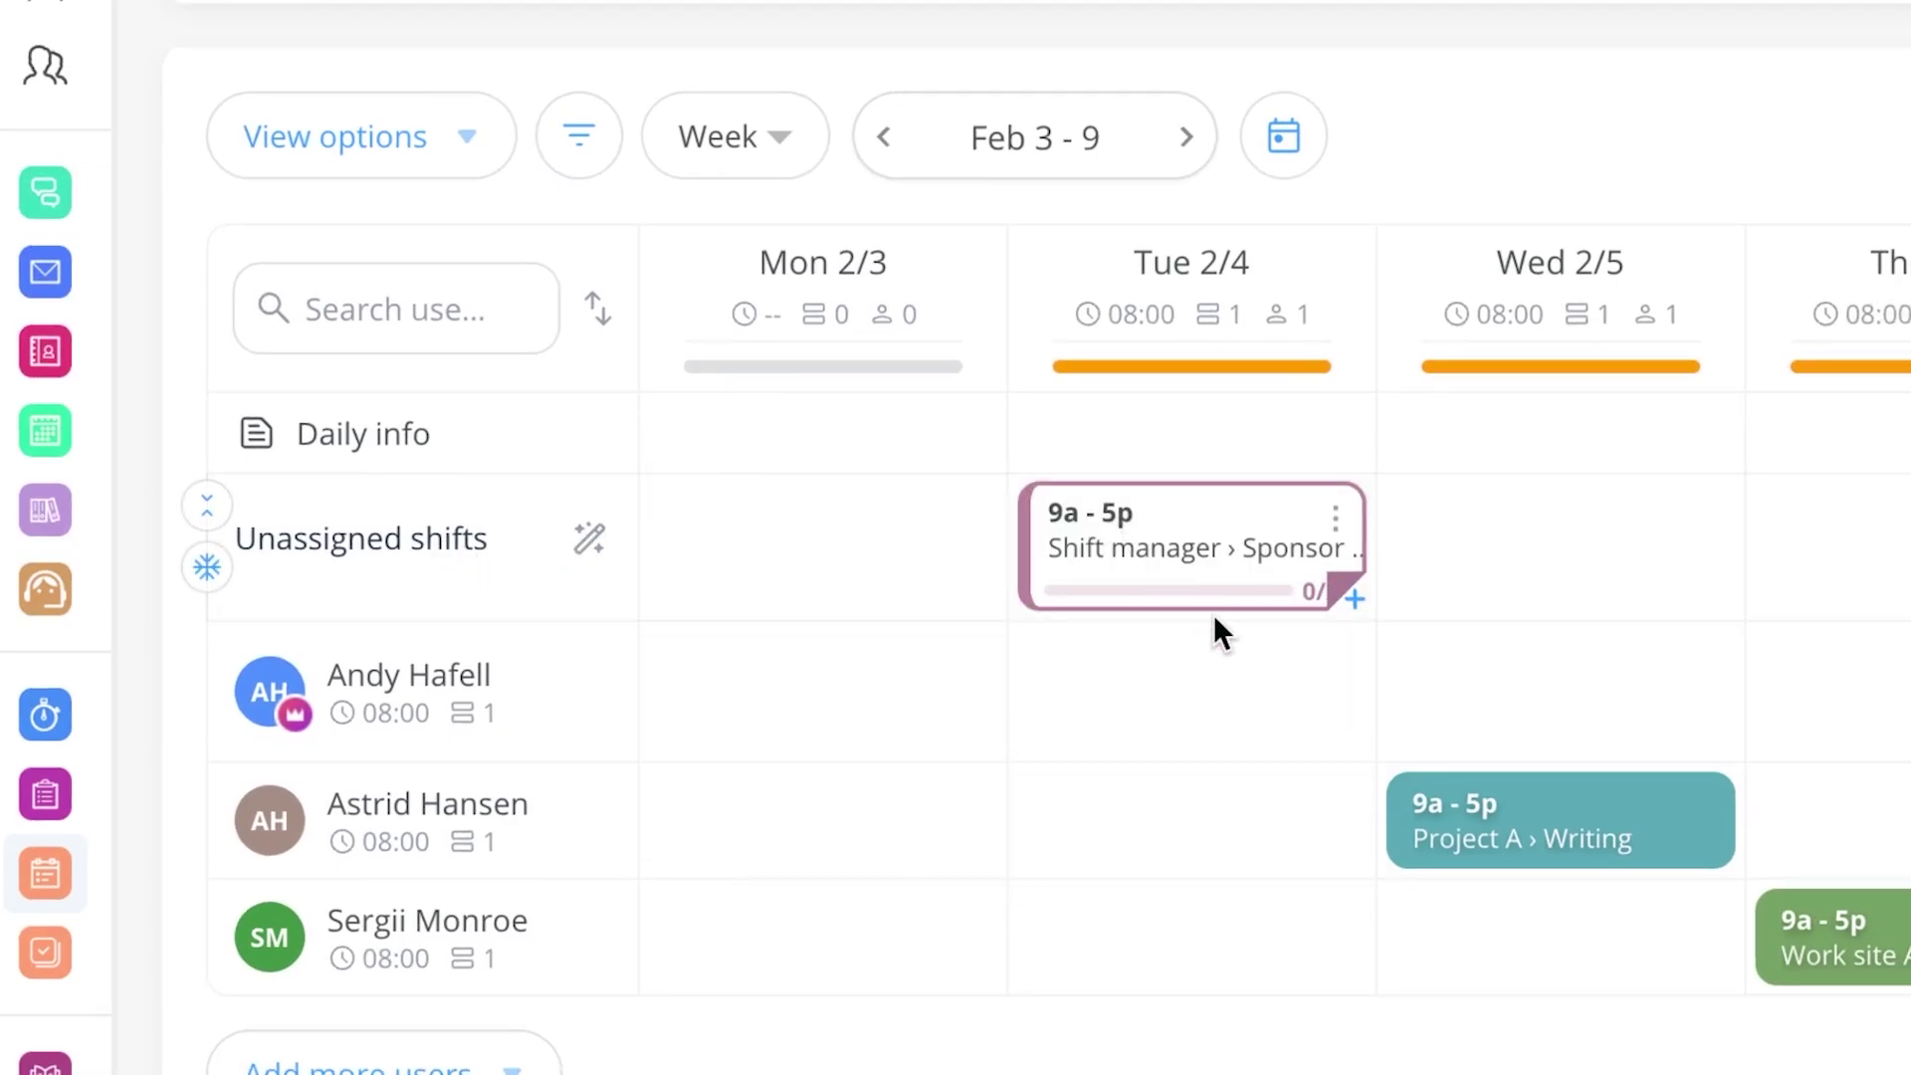
drag(1548, 803, 1168, 589)
drag(1823, 1013, 1155, 705)
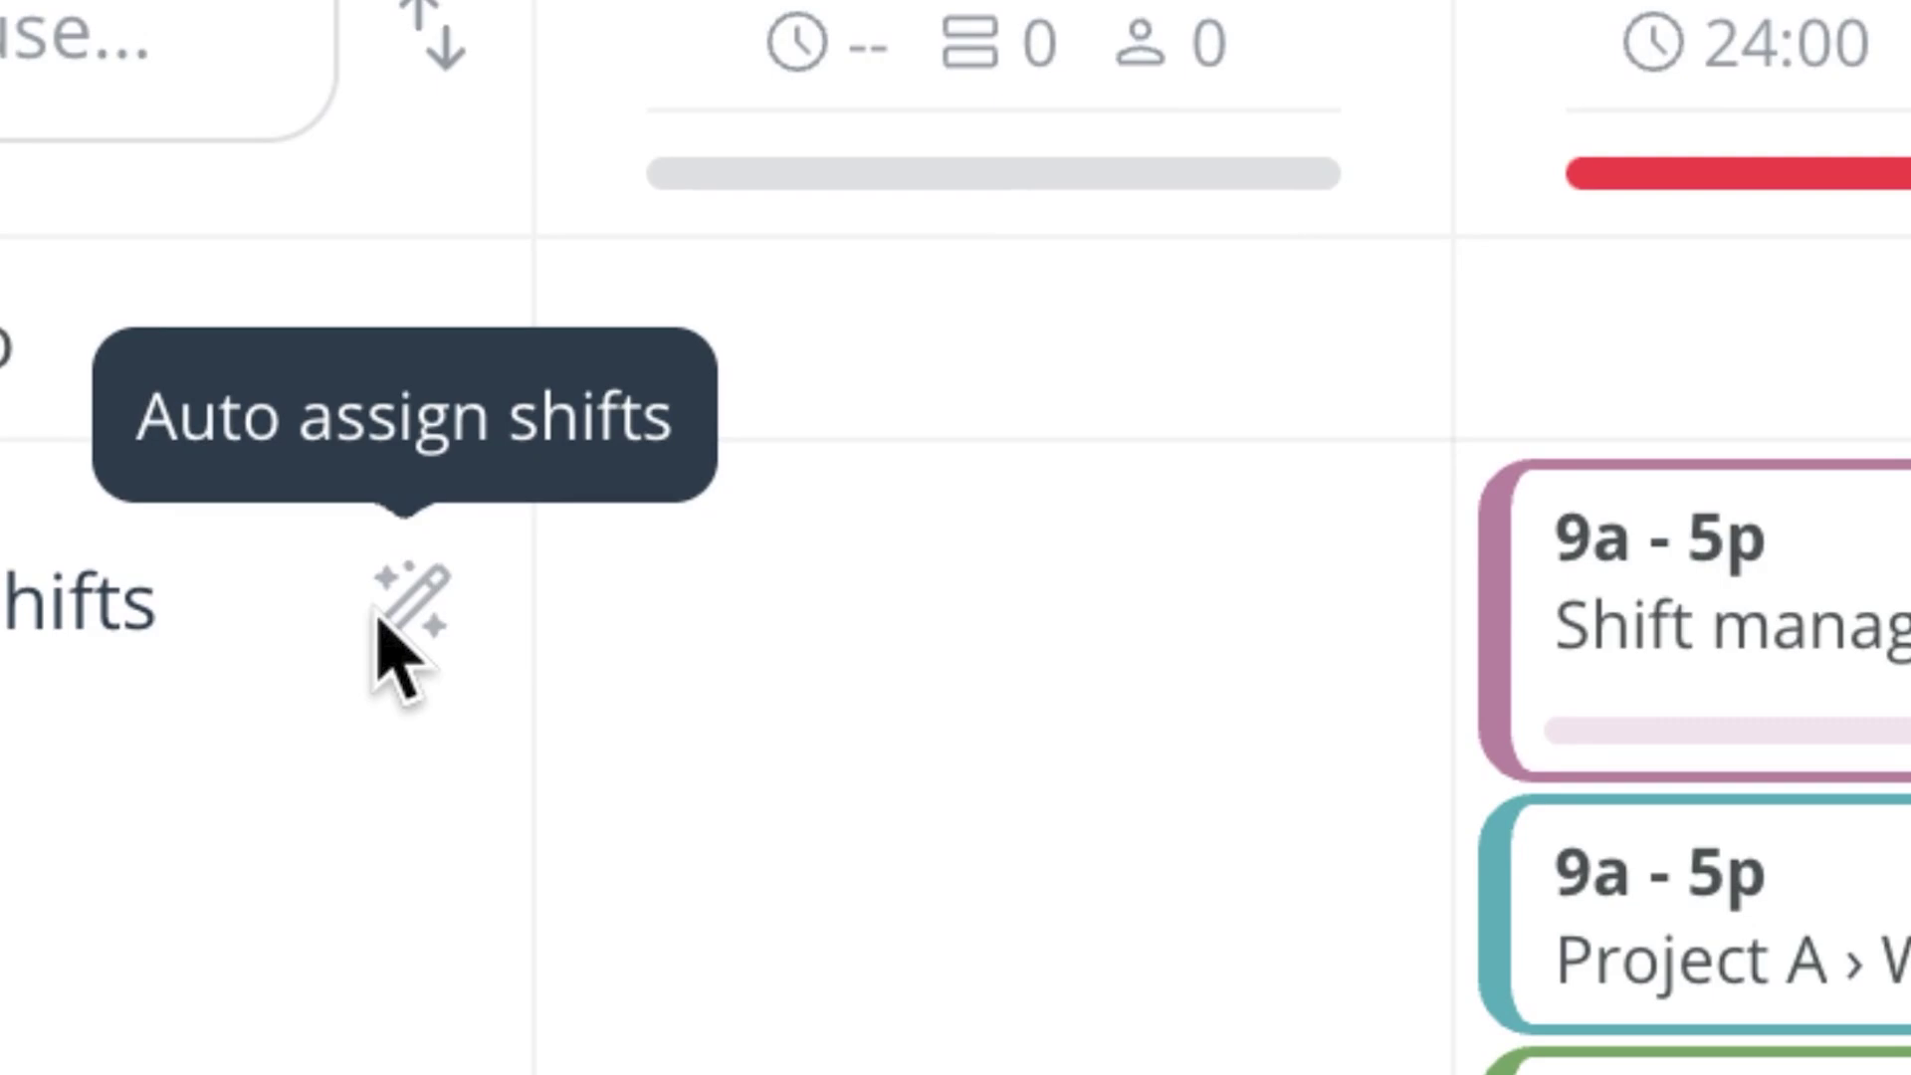
Review the unavailability and limitation rules, then auto assign the 3 unassigned shifts
click(380, 615)
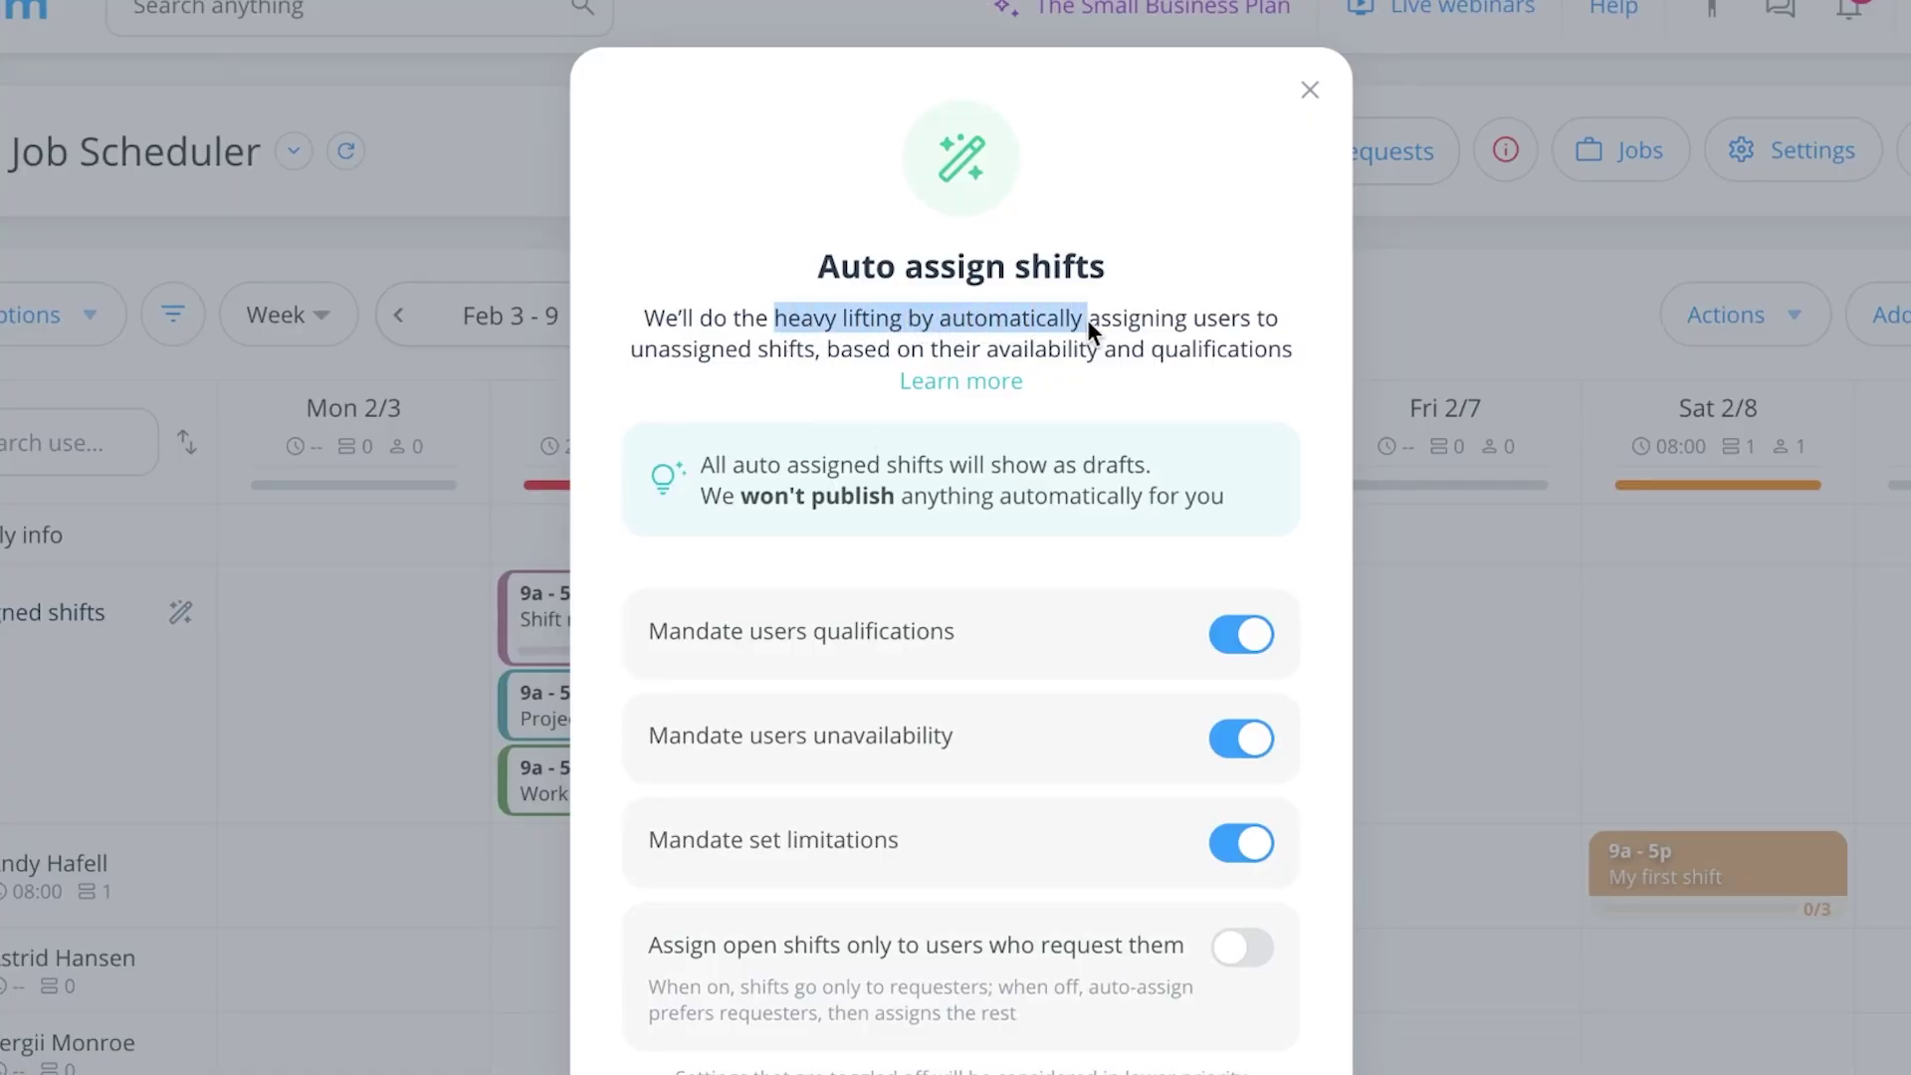
drag(1258, 315, 804, 354)
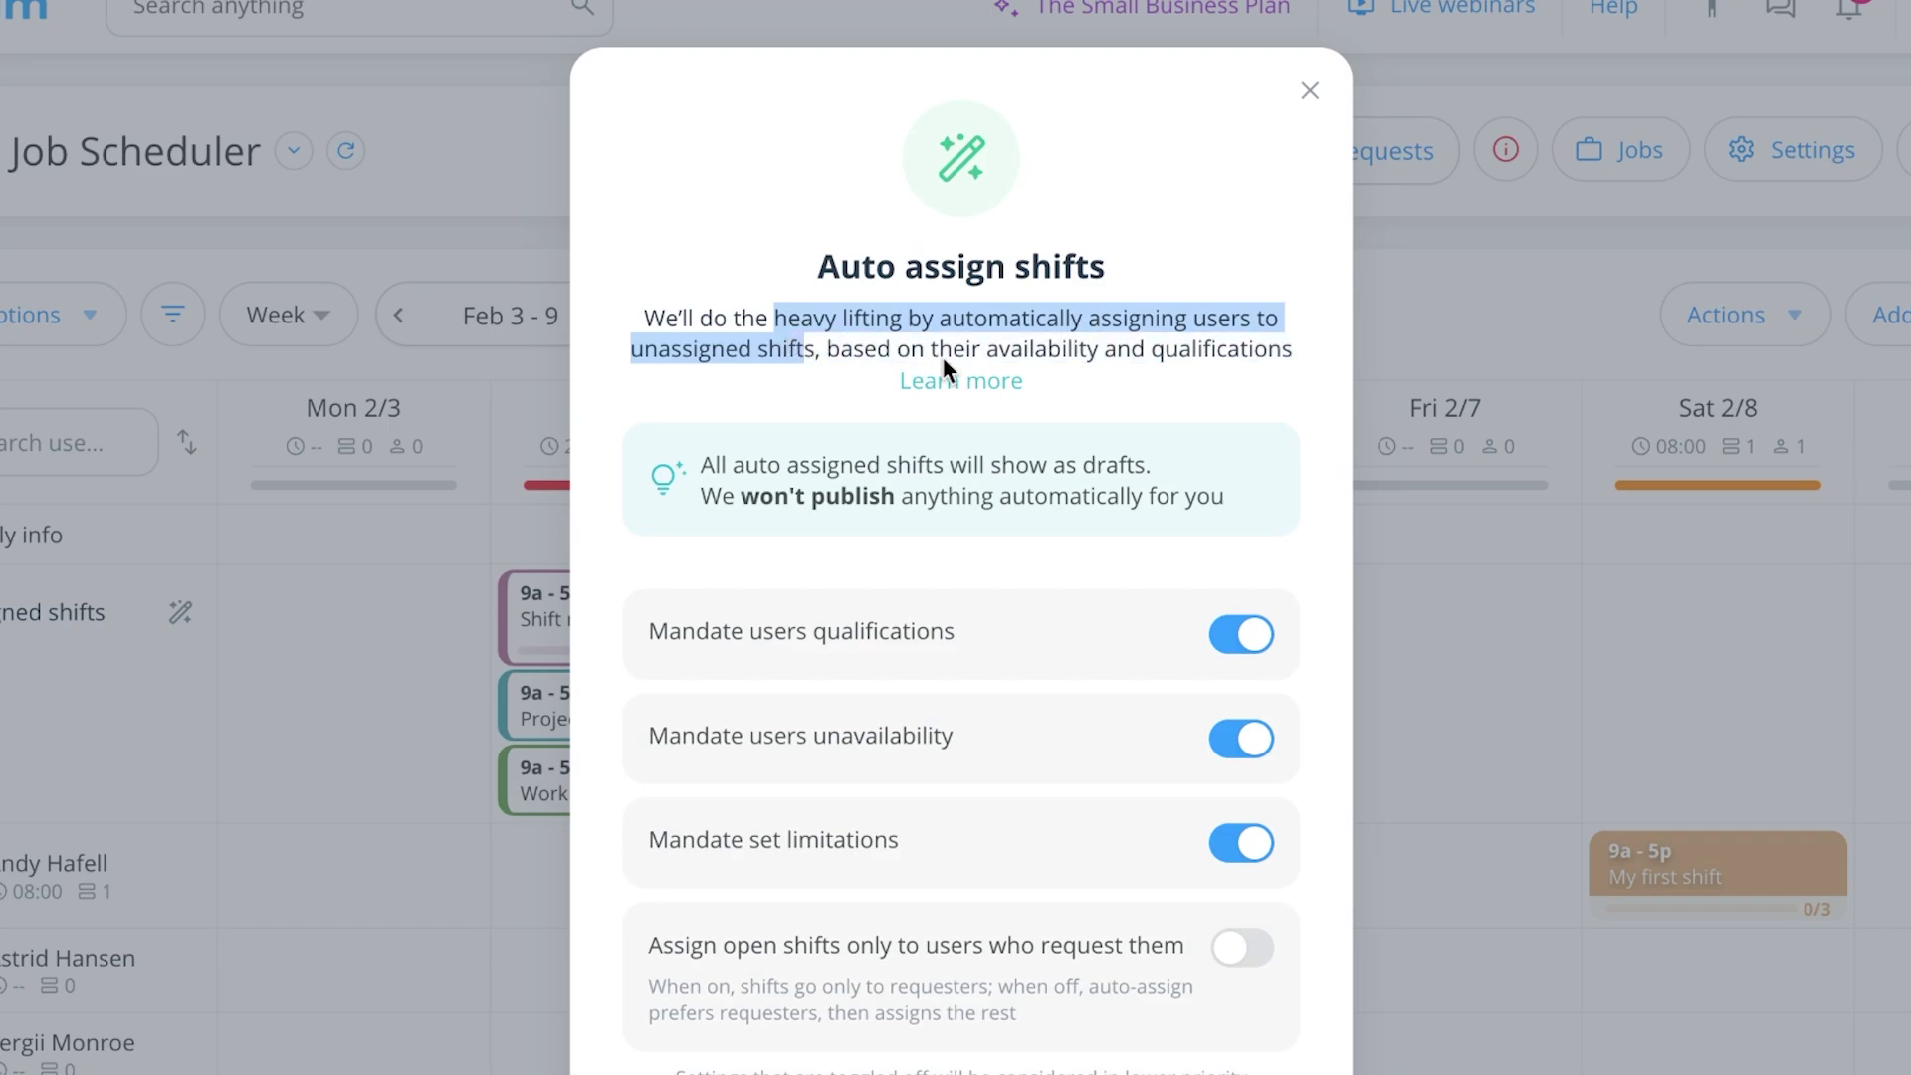
click(941, 588)
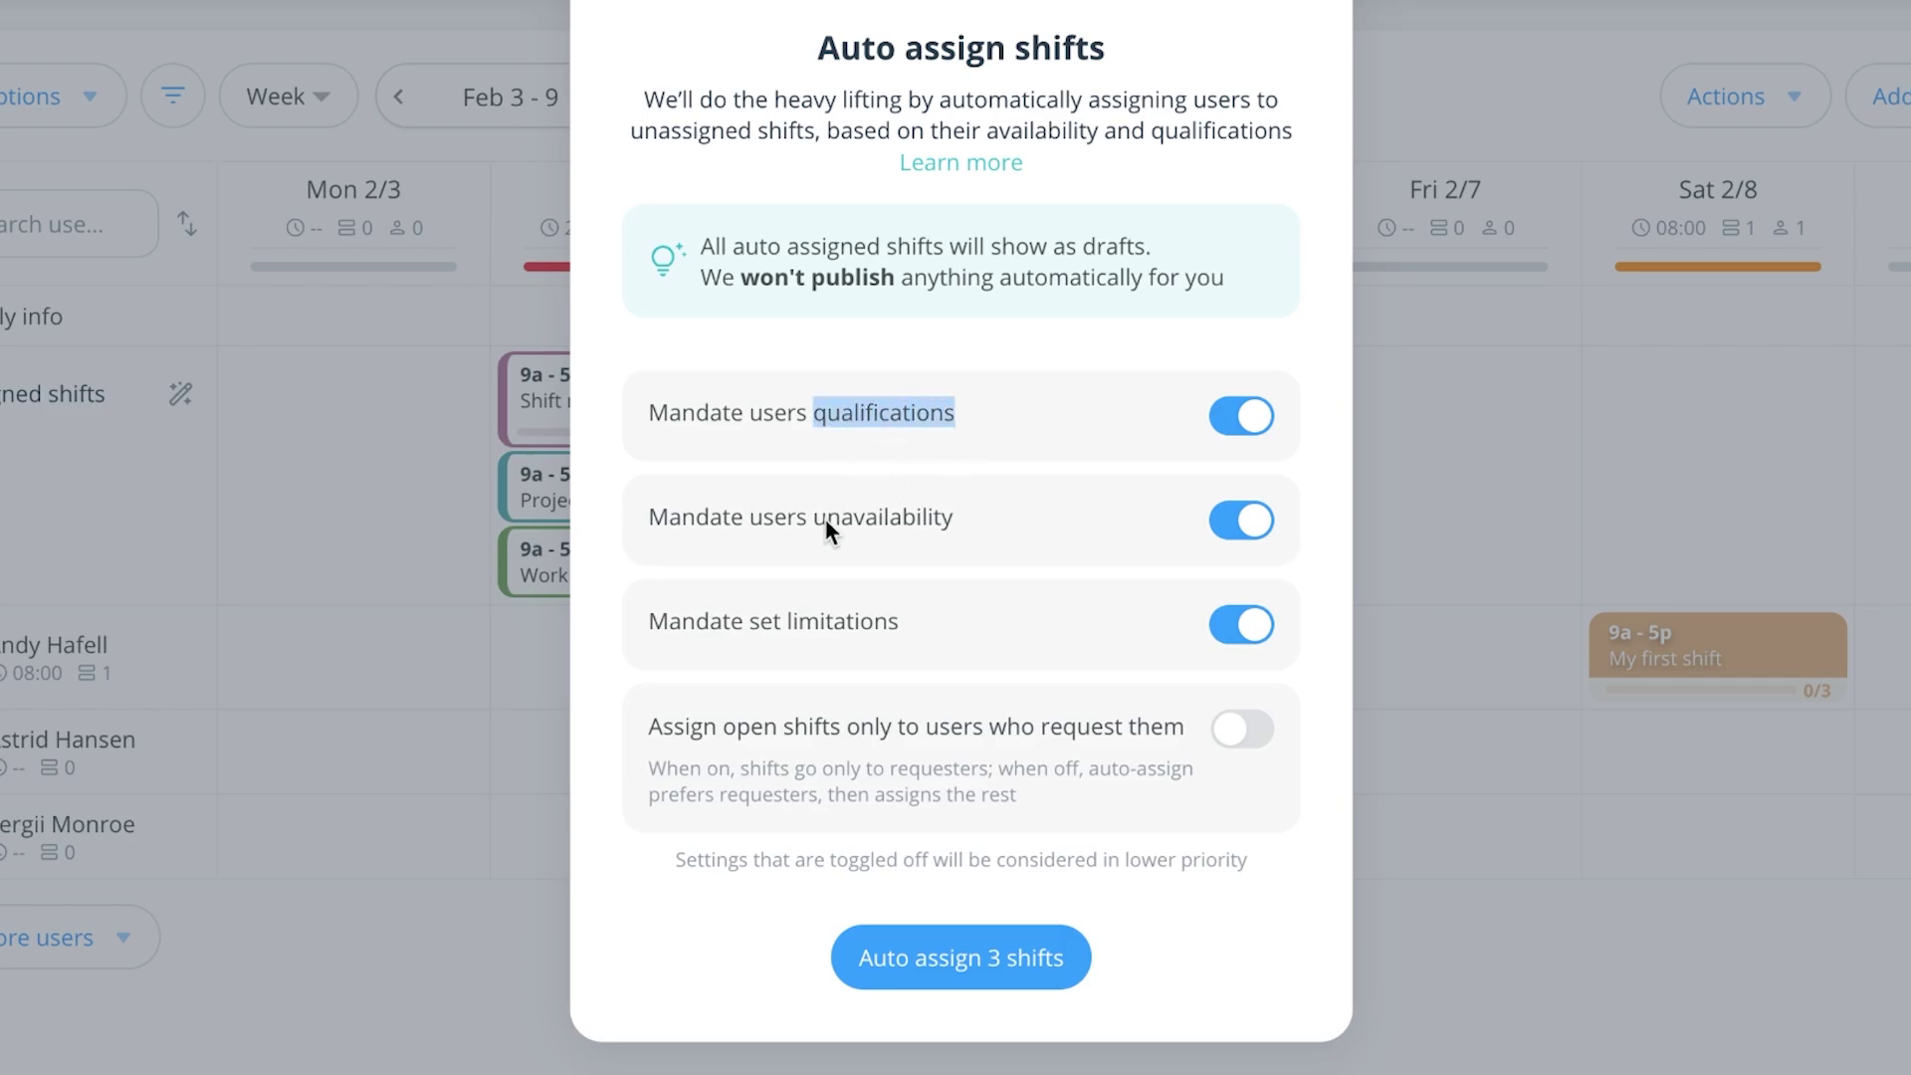
drag(816, 520, 947, 522)
drag(912, 619, 783, 629)
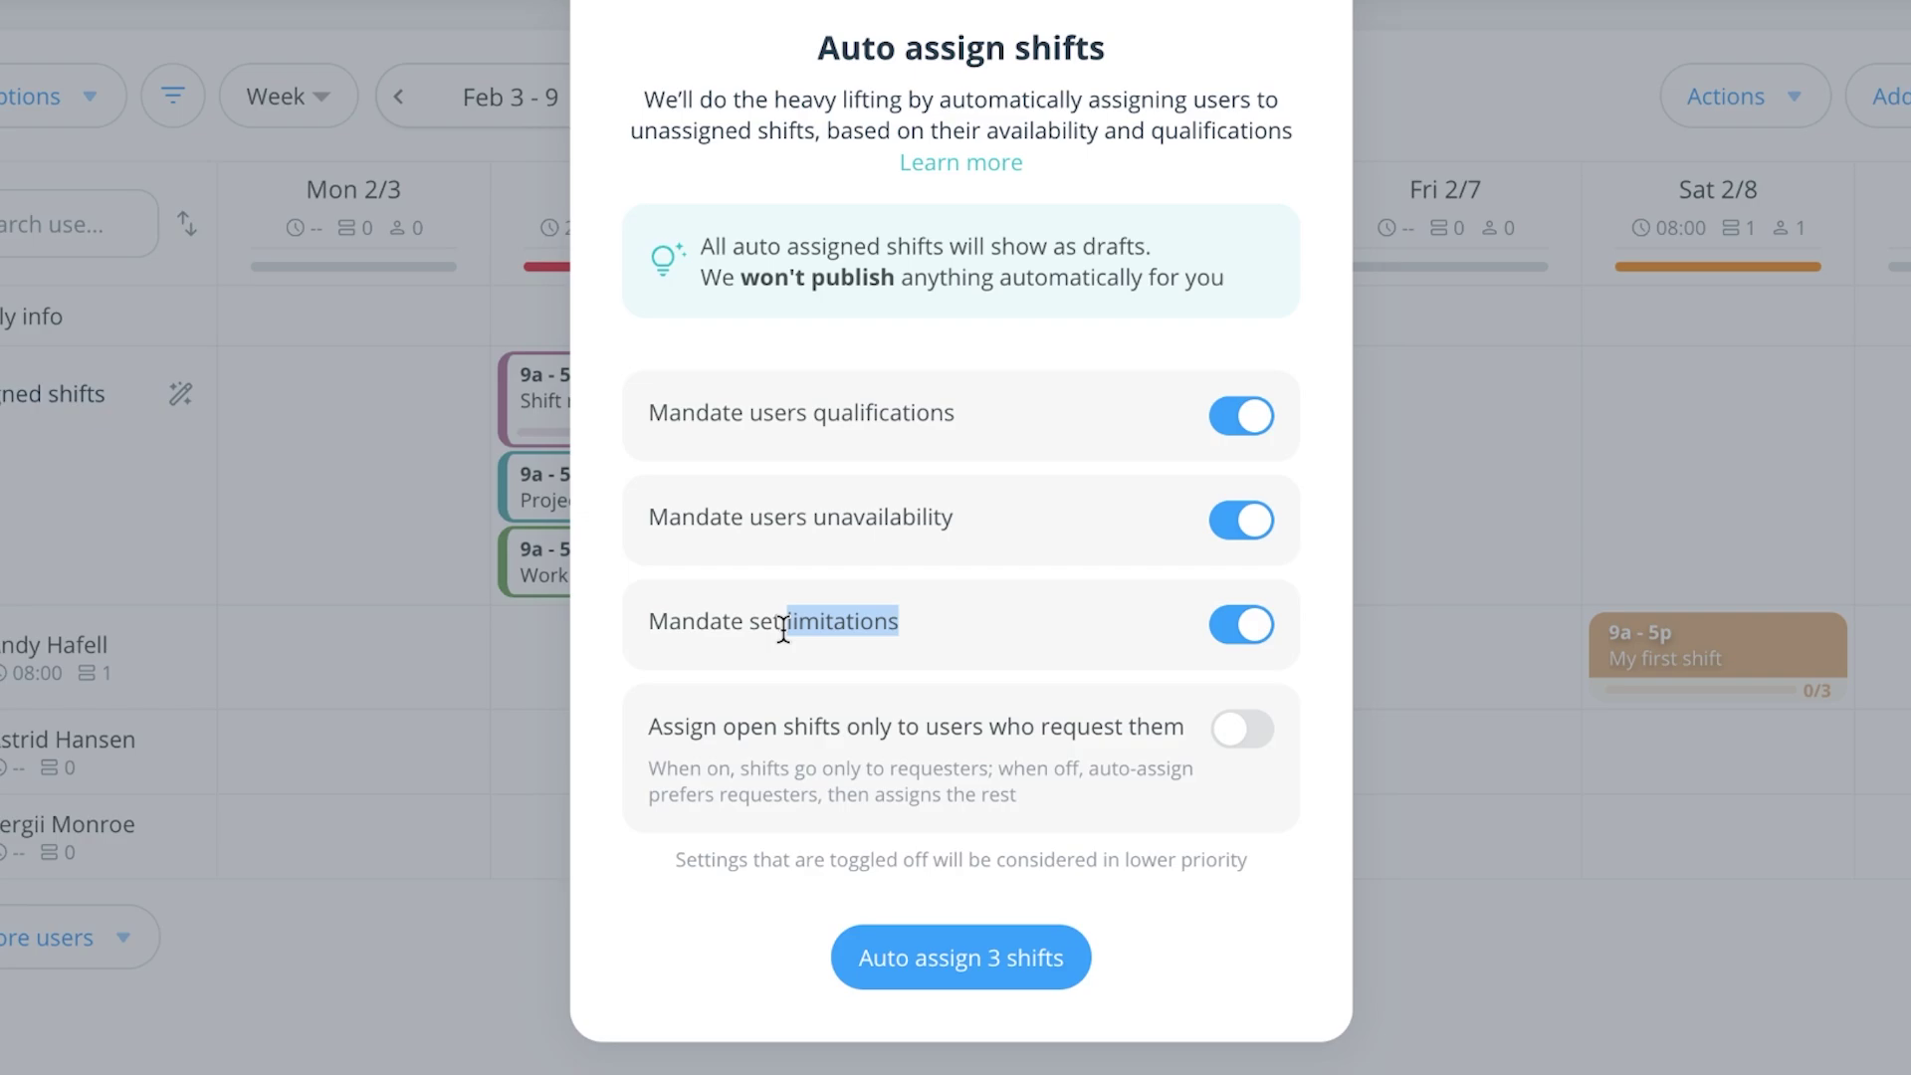
click(1045, 649)
click(947, 961)
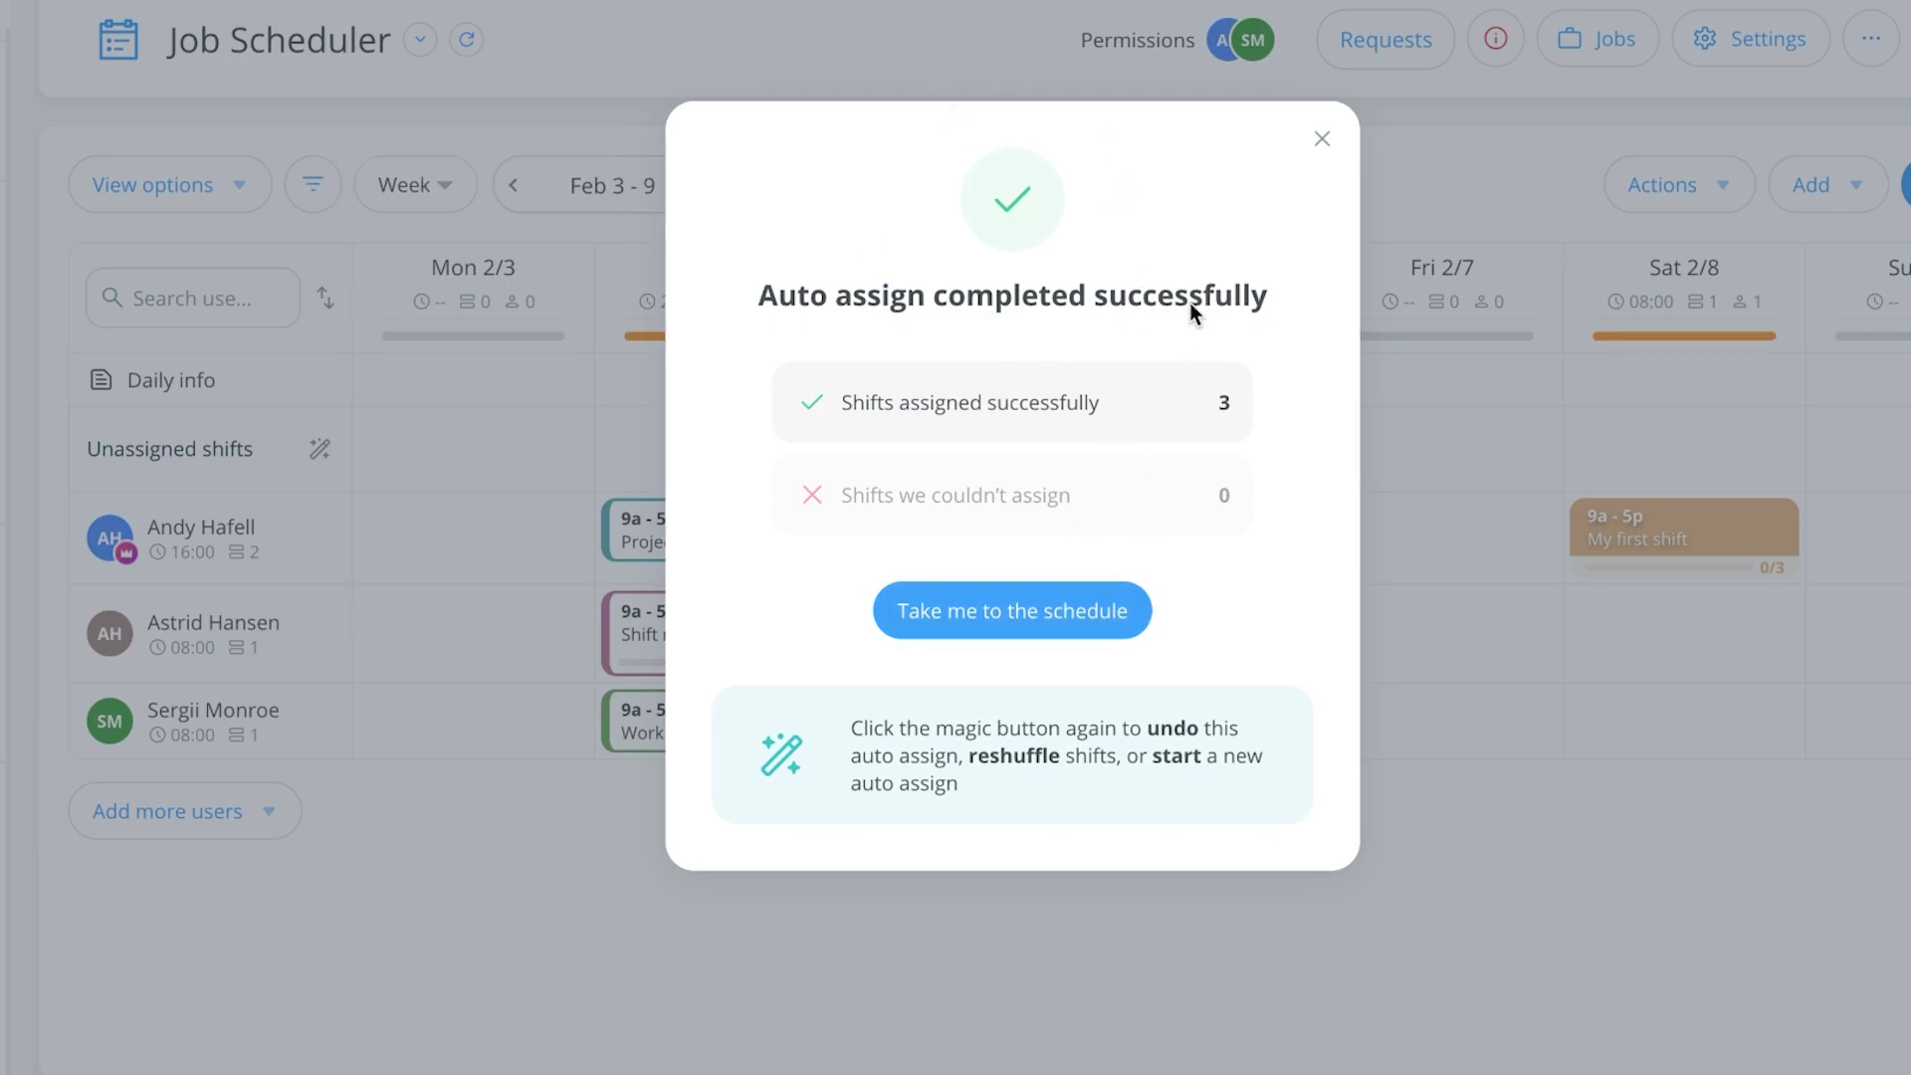
Leave the auto-assign success dialog for the Feb 3–9 schedule
click(1027, 625)
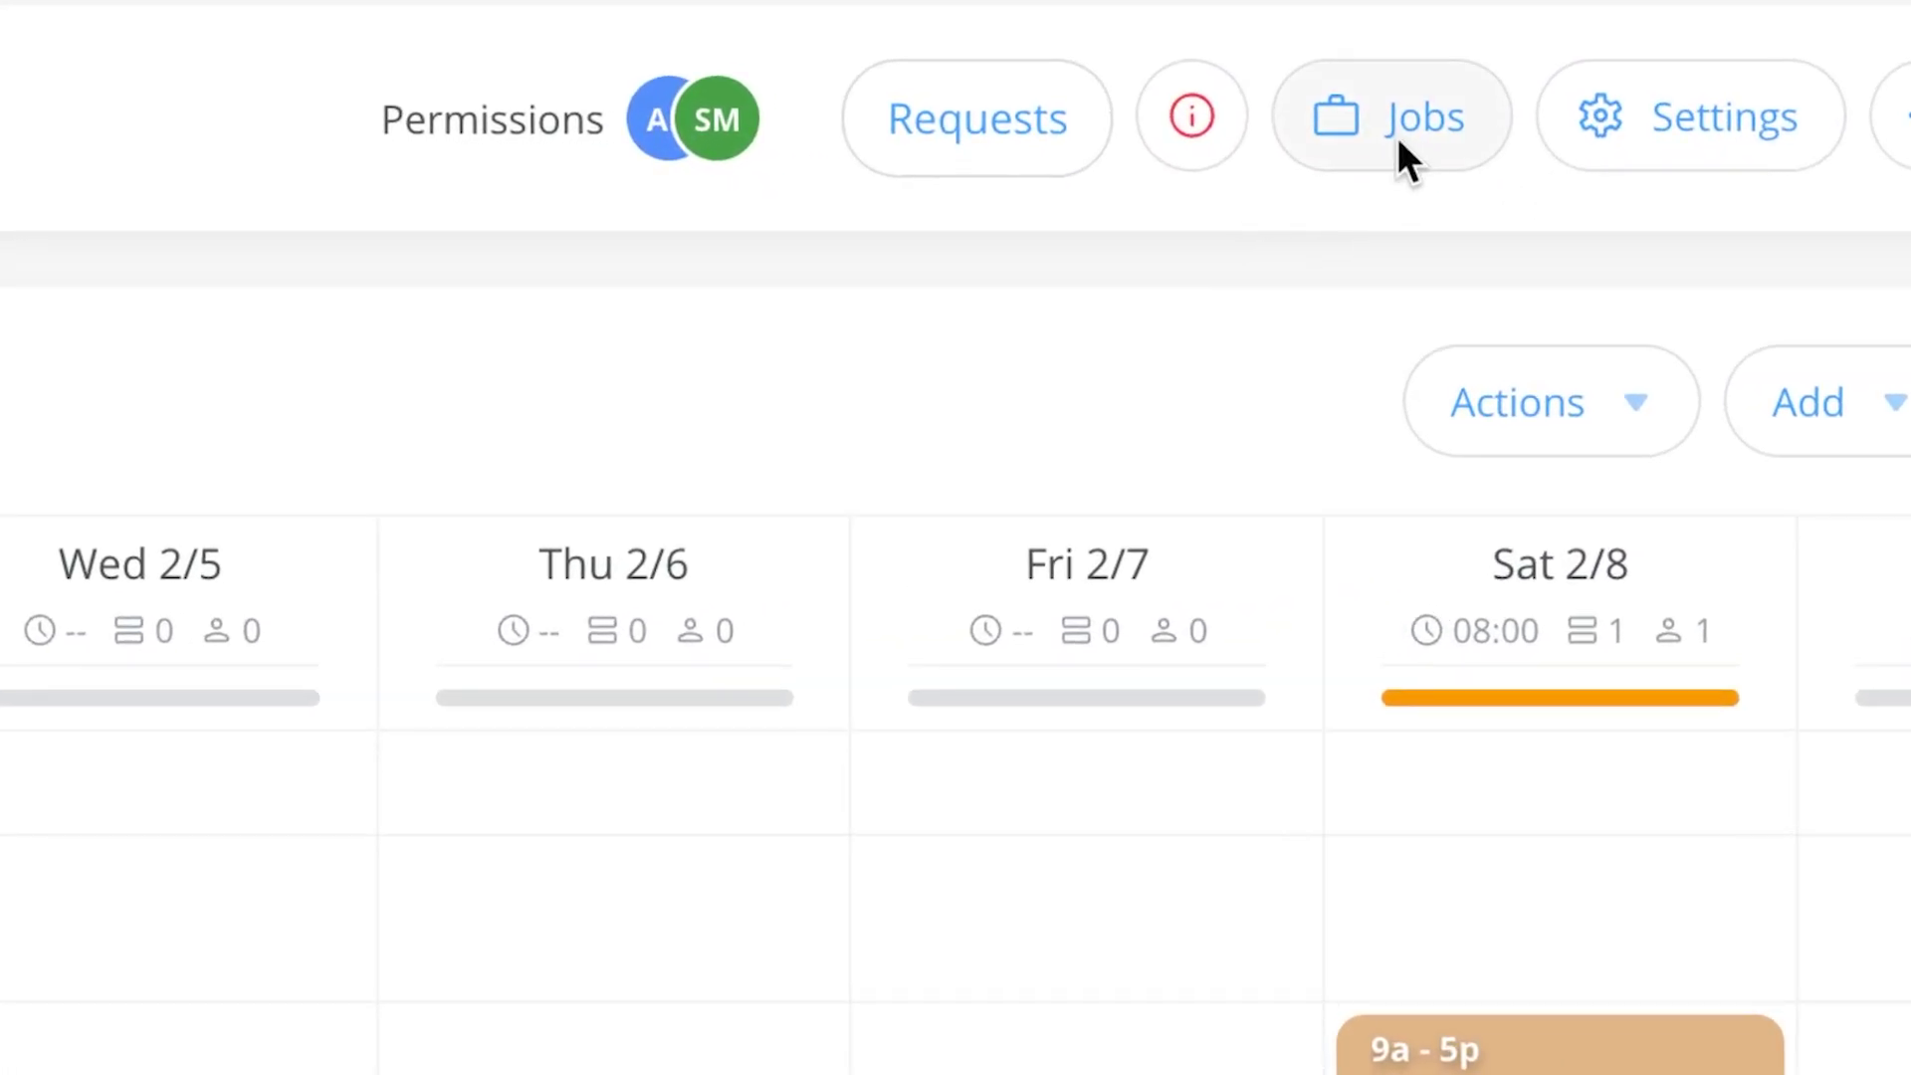
Check the shift requests and assigned jobs panels, then go to the Job Scheduler's settings
click(995, 135)
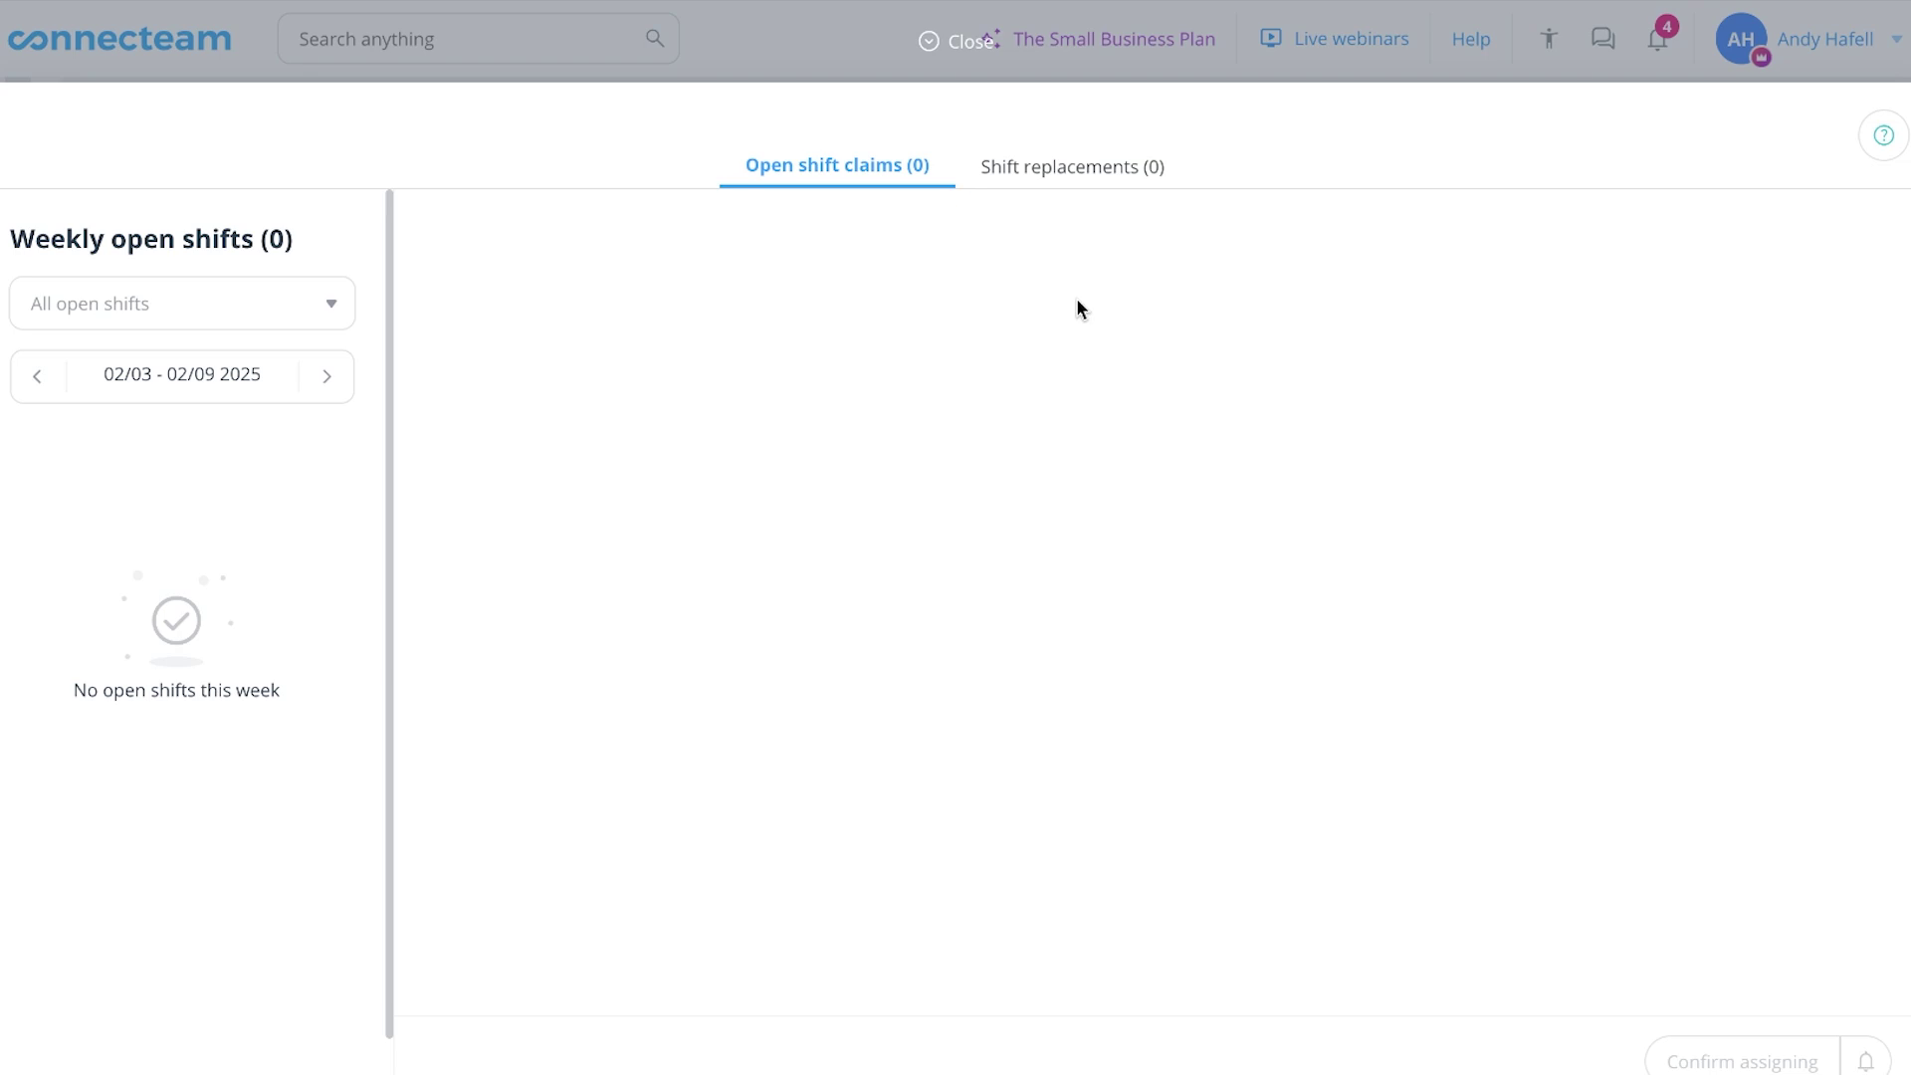
click(947, 42)
click(1493, 156)
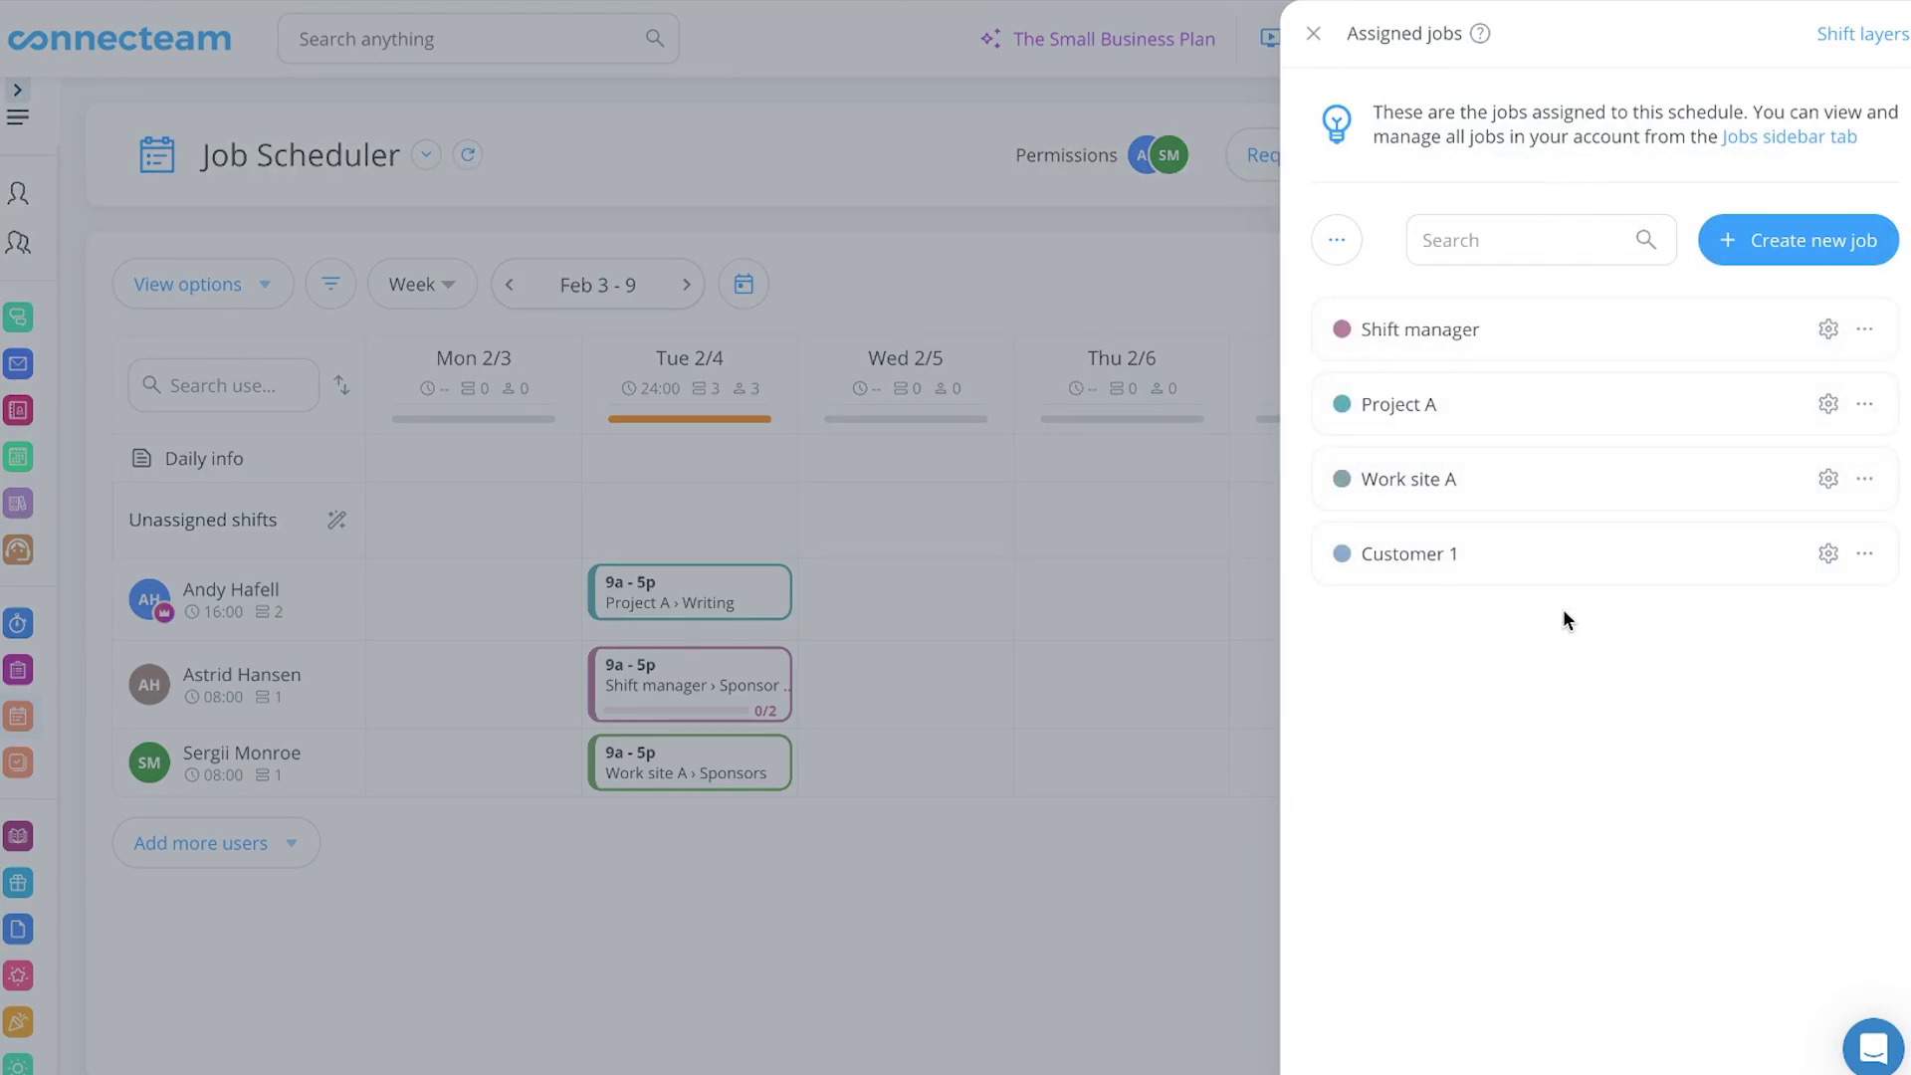
click(1314, 32)
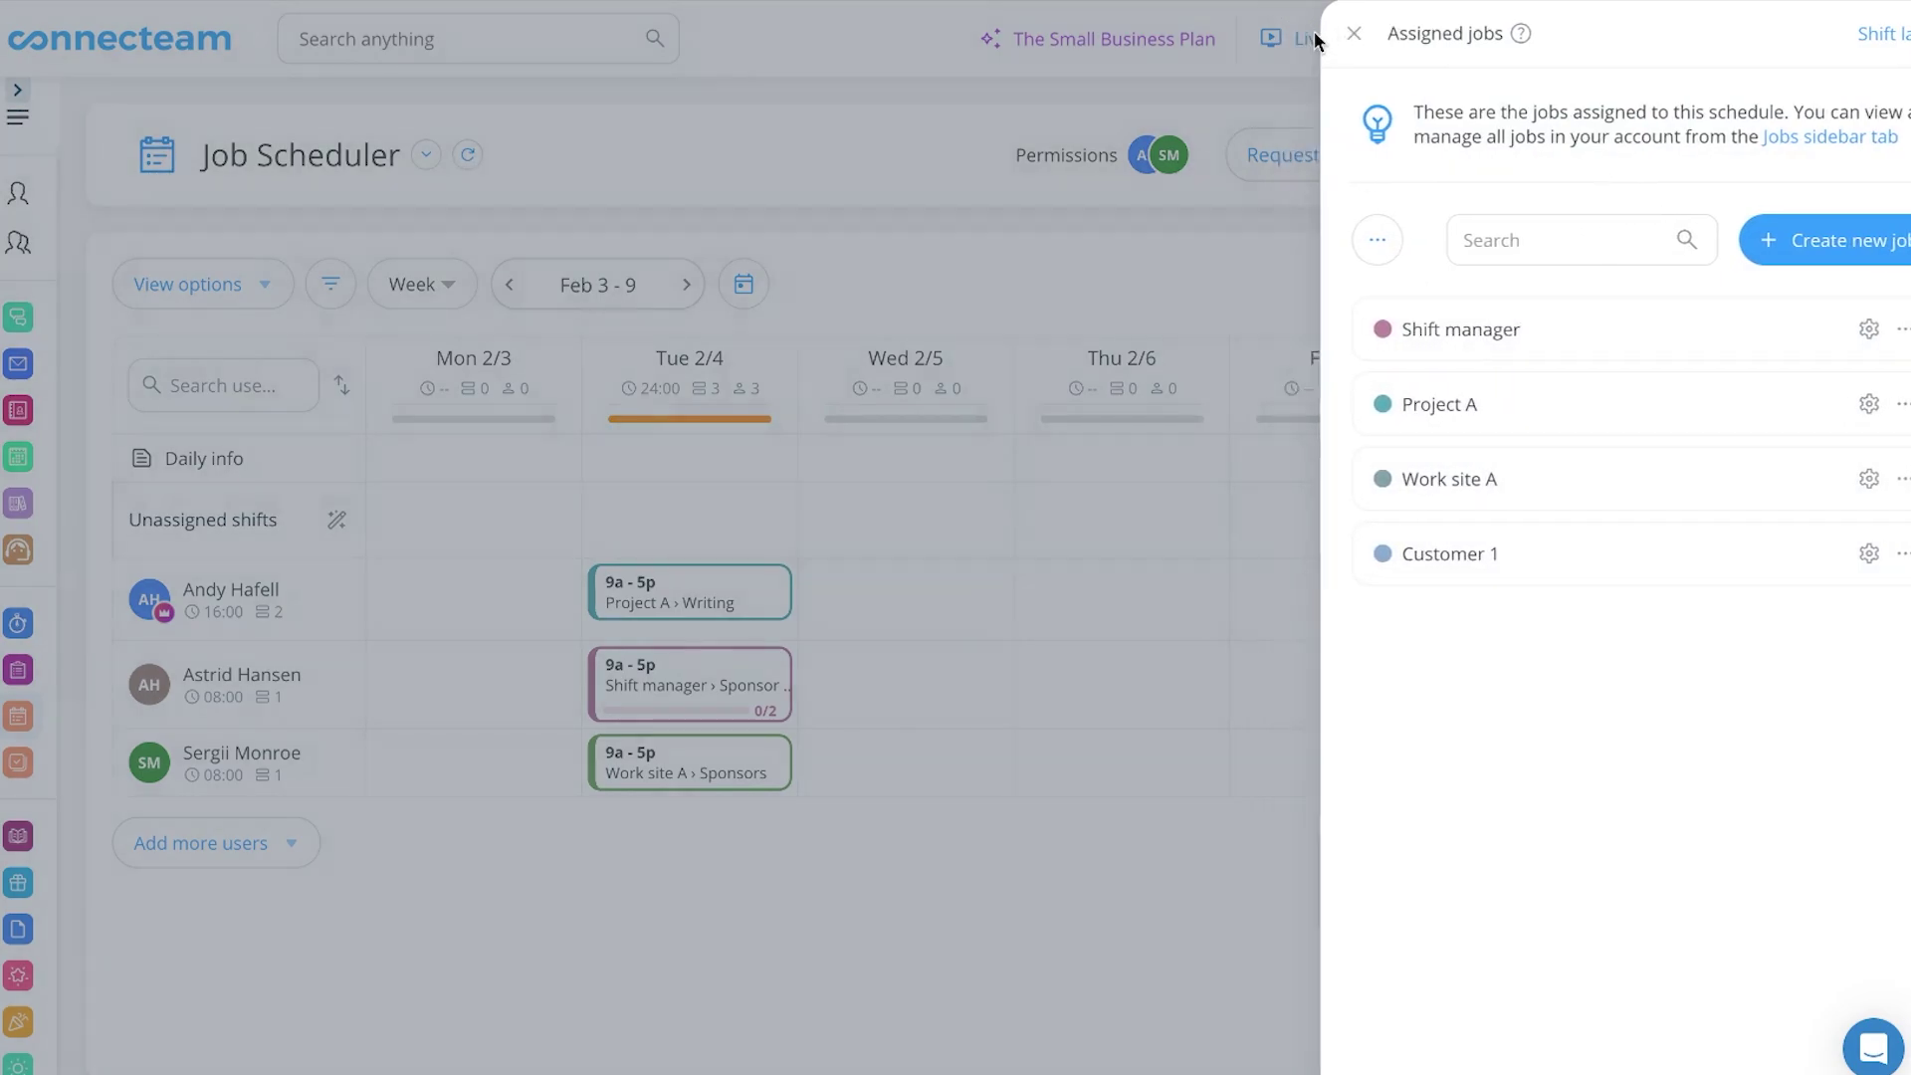
click(1632, 153)
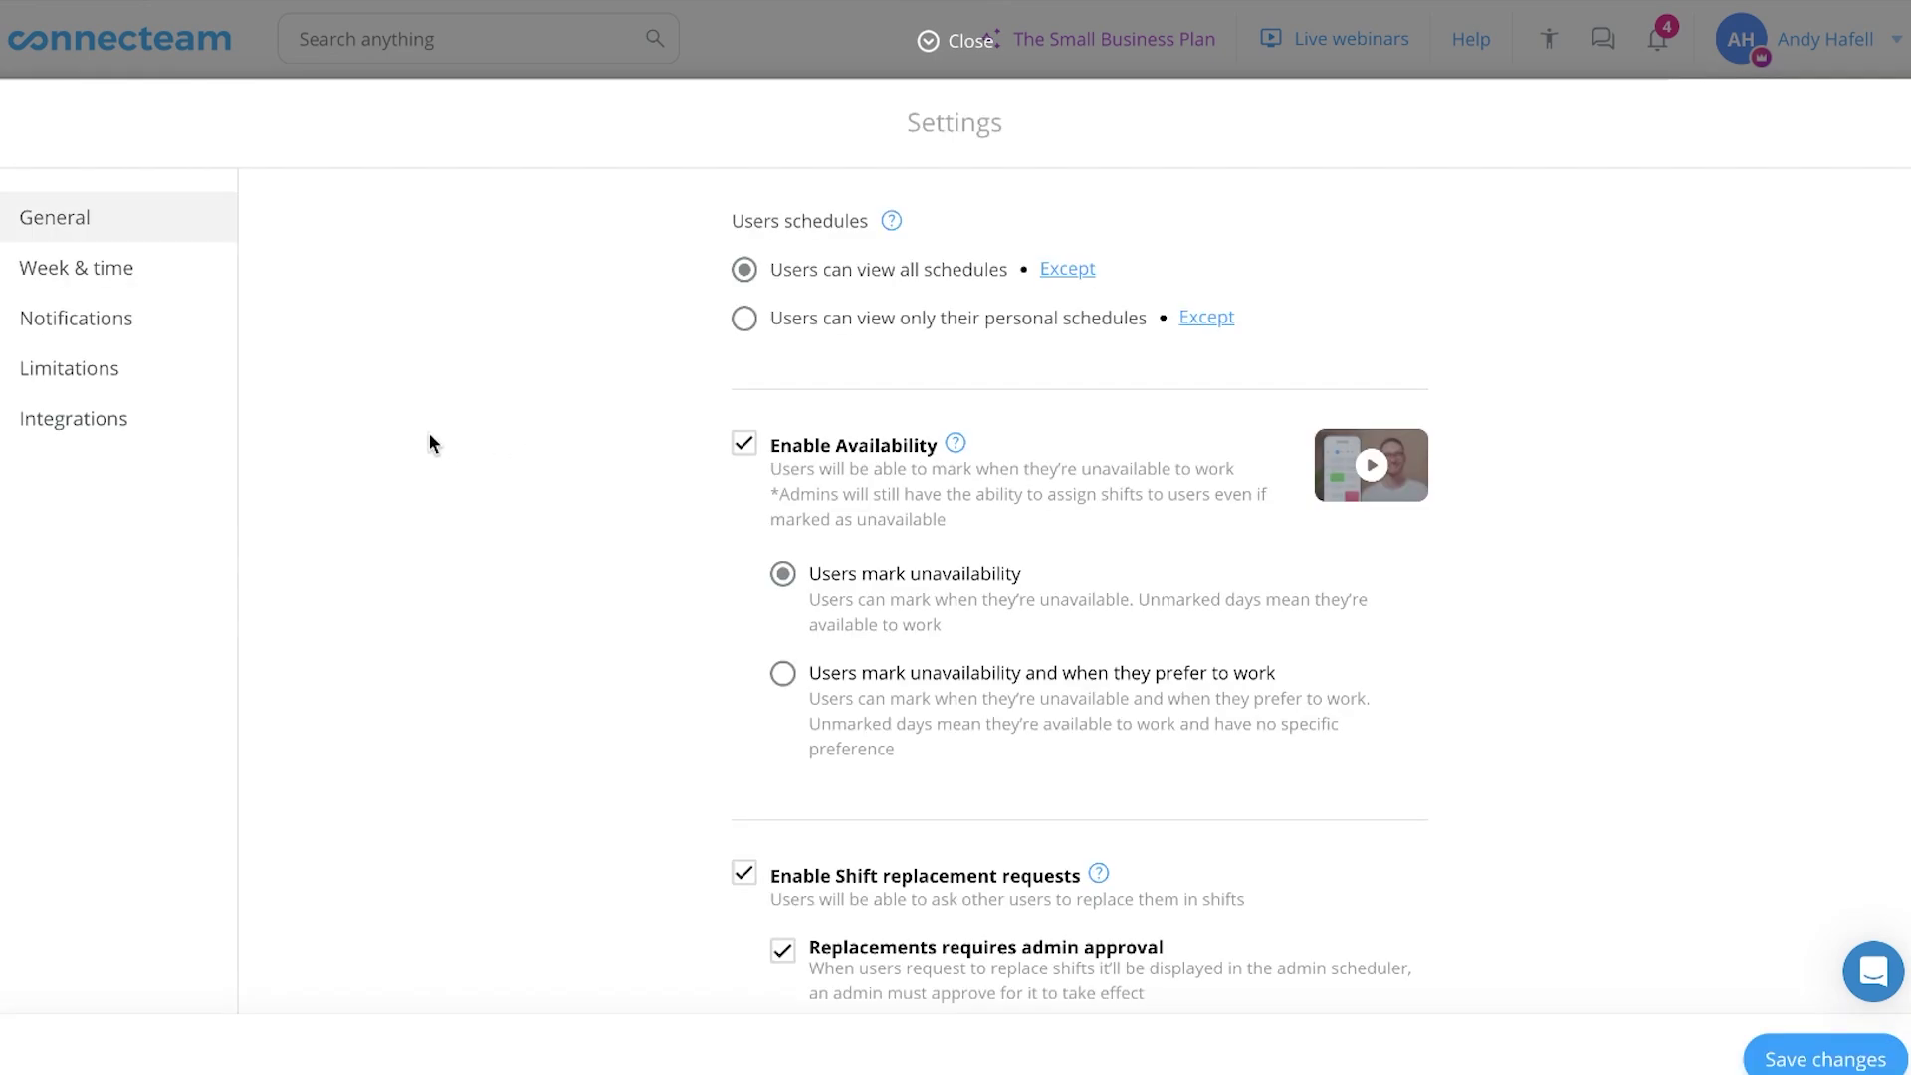
Look through the Limitations, Notifications and Integrations settings pages
click(80, 370)
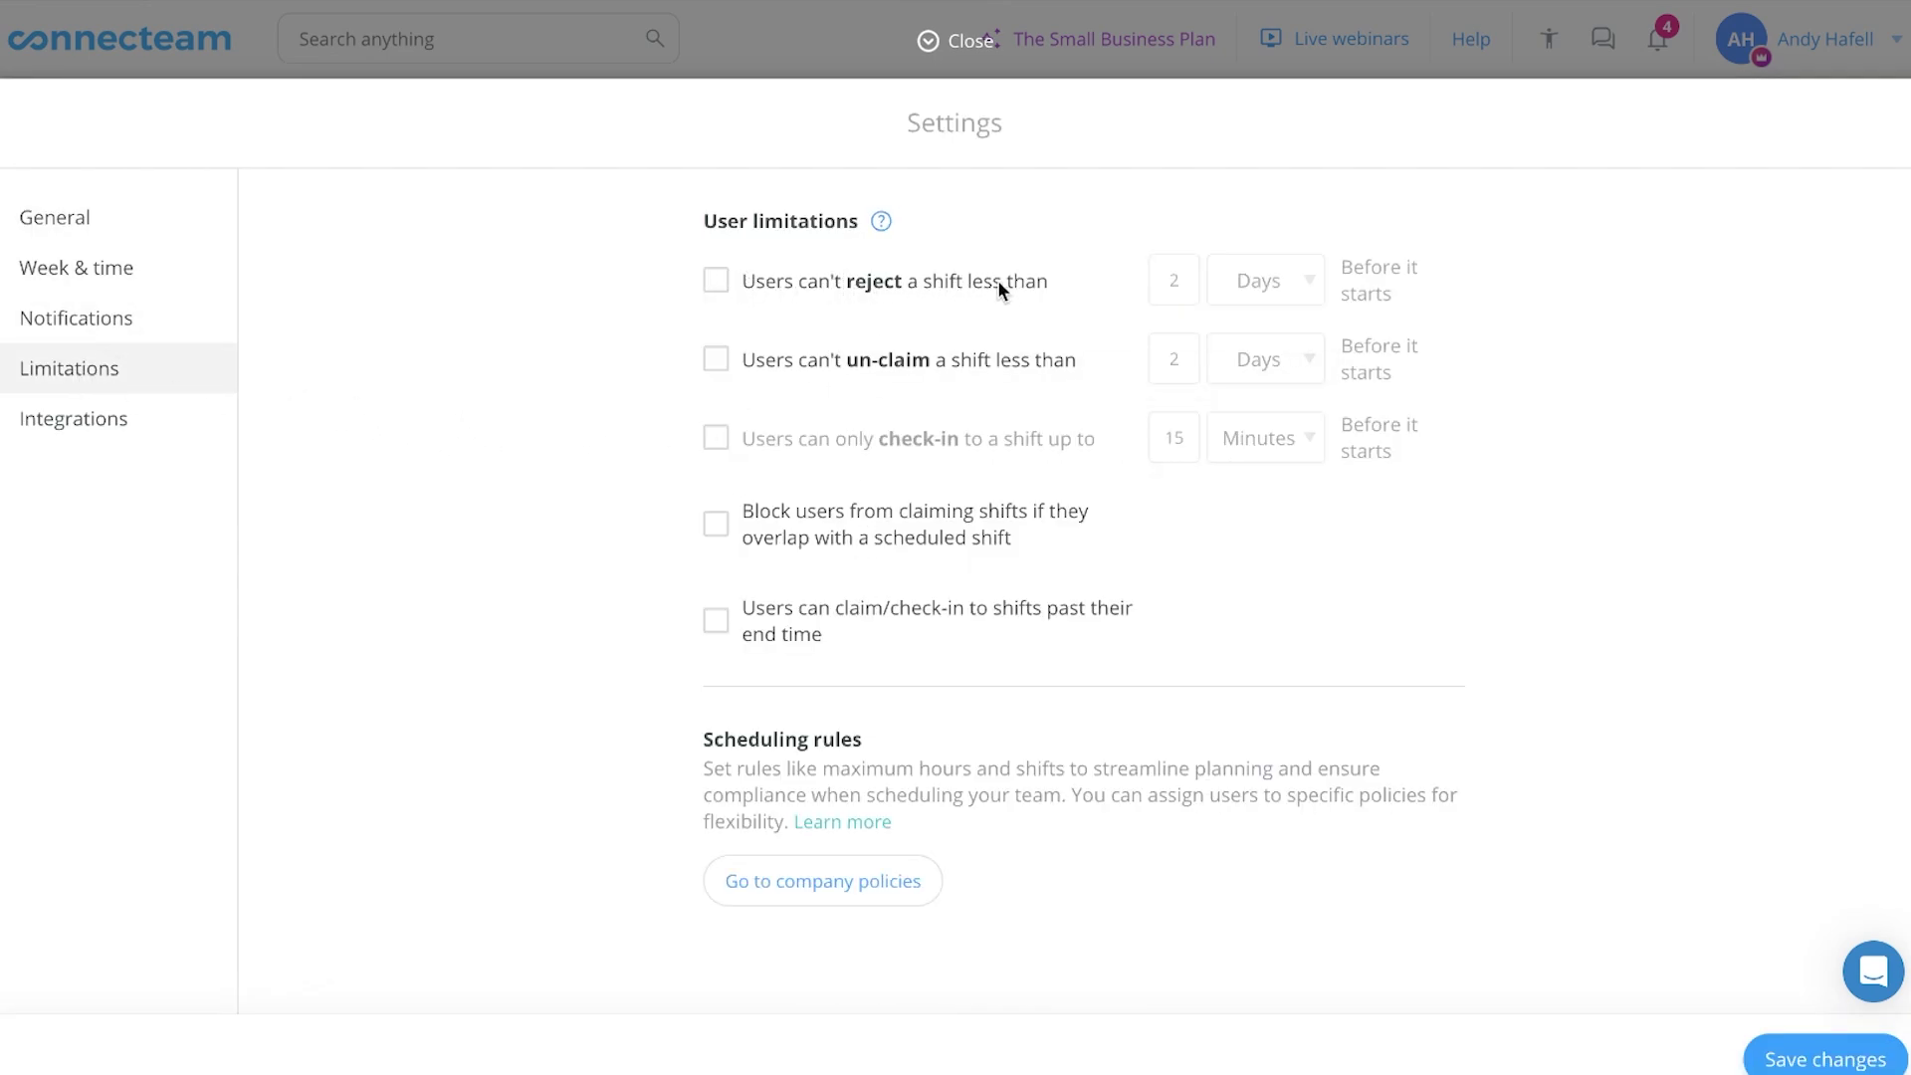
click(76, 317)
scroll(675, 565, down, 5)
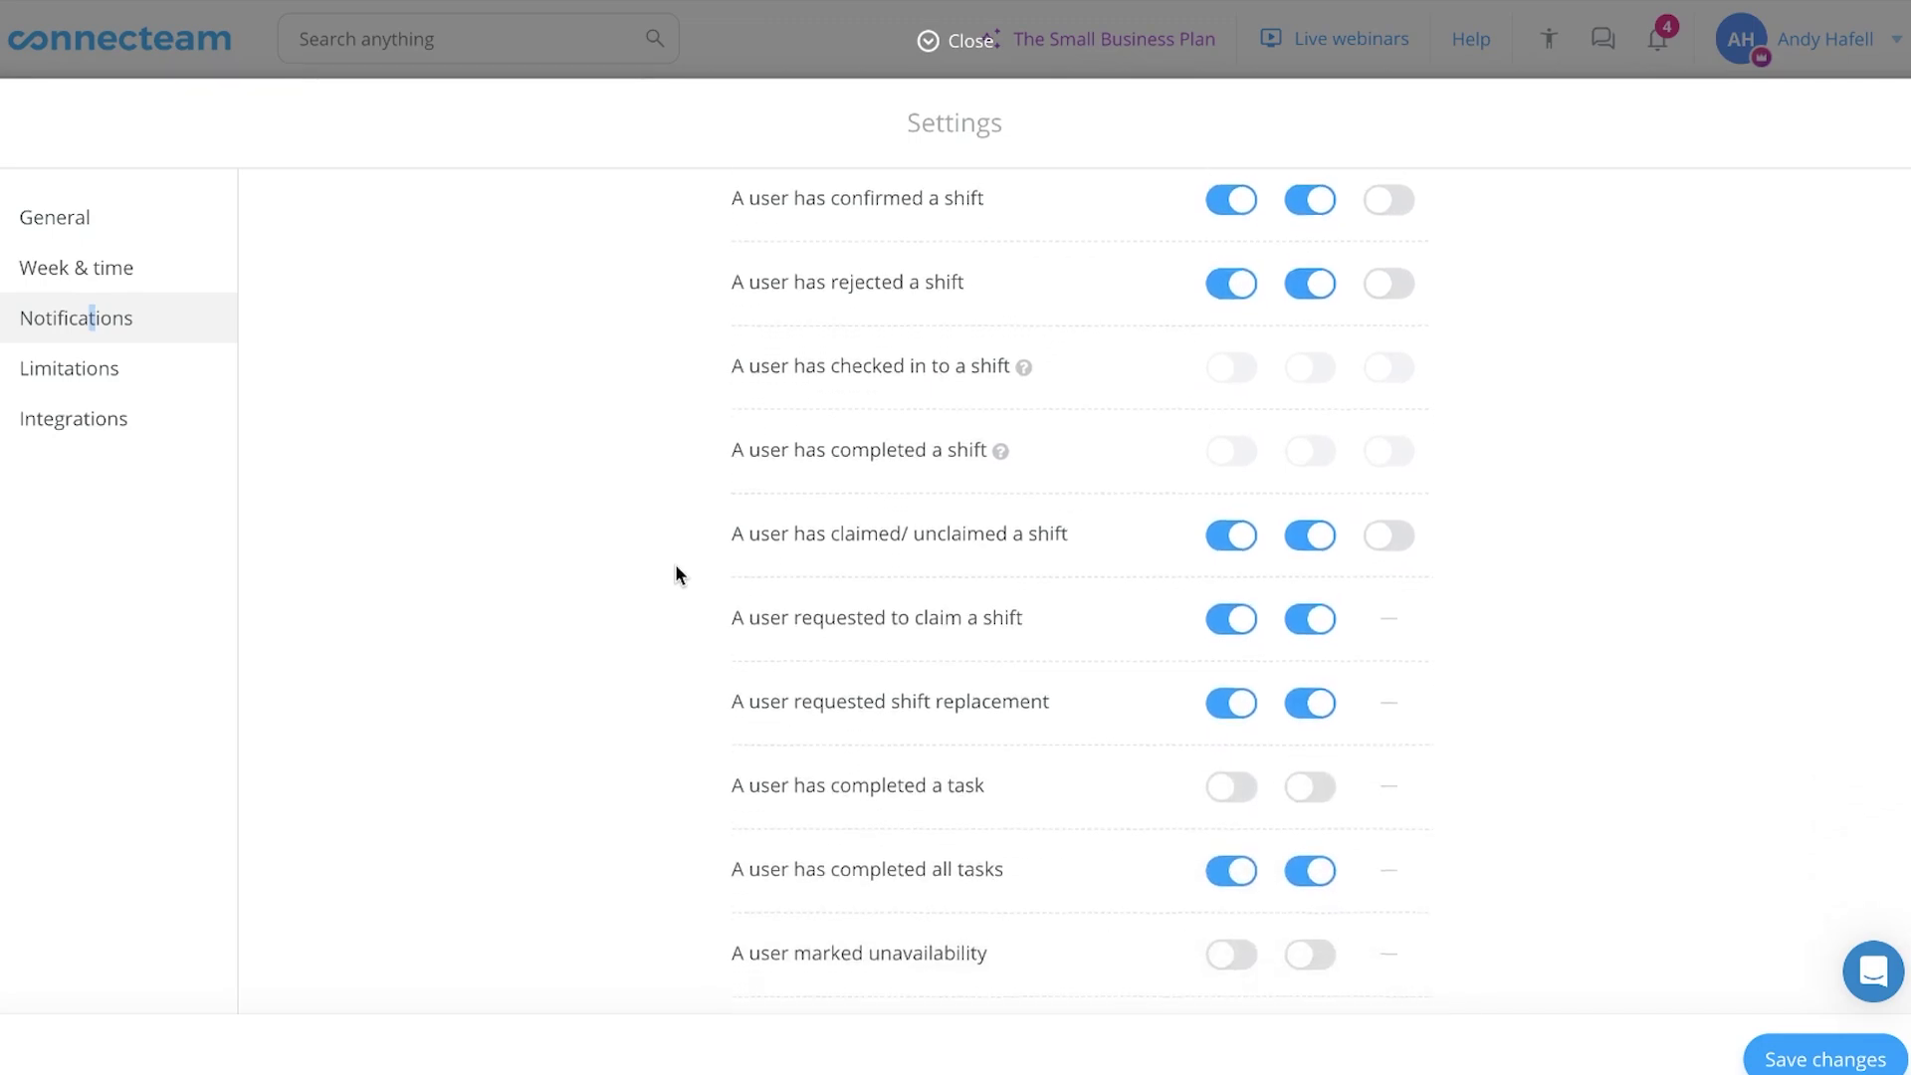
click(73, 418)
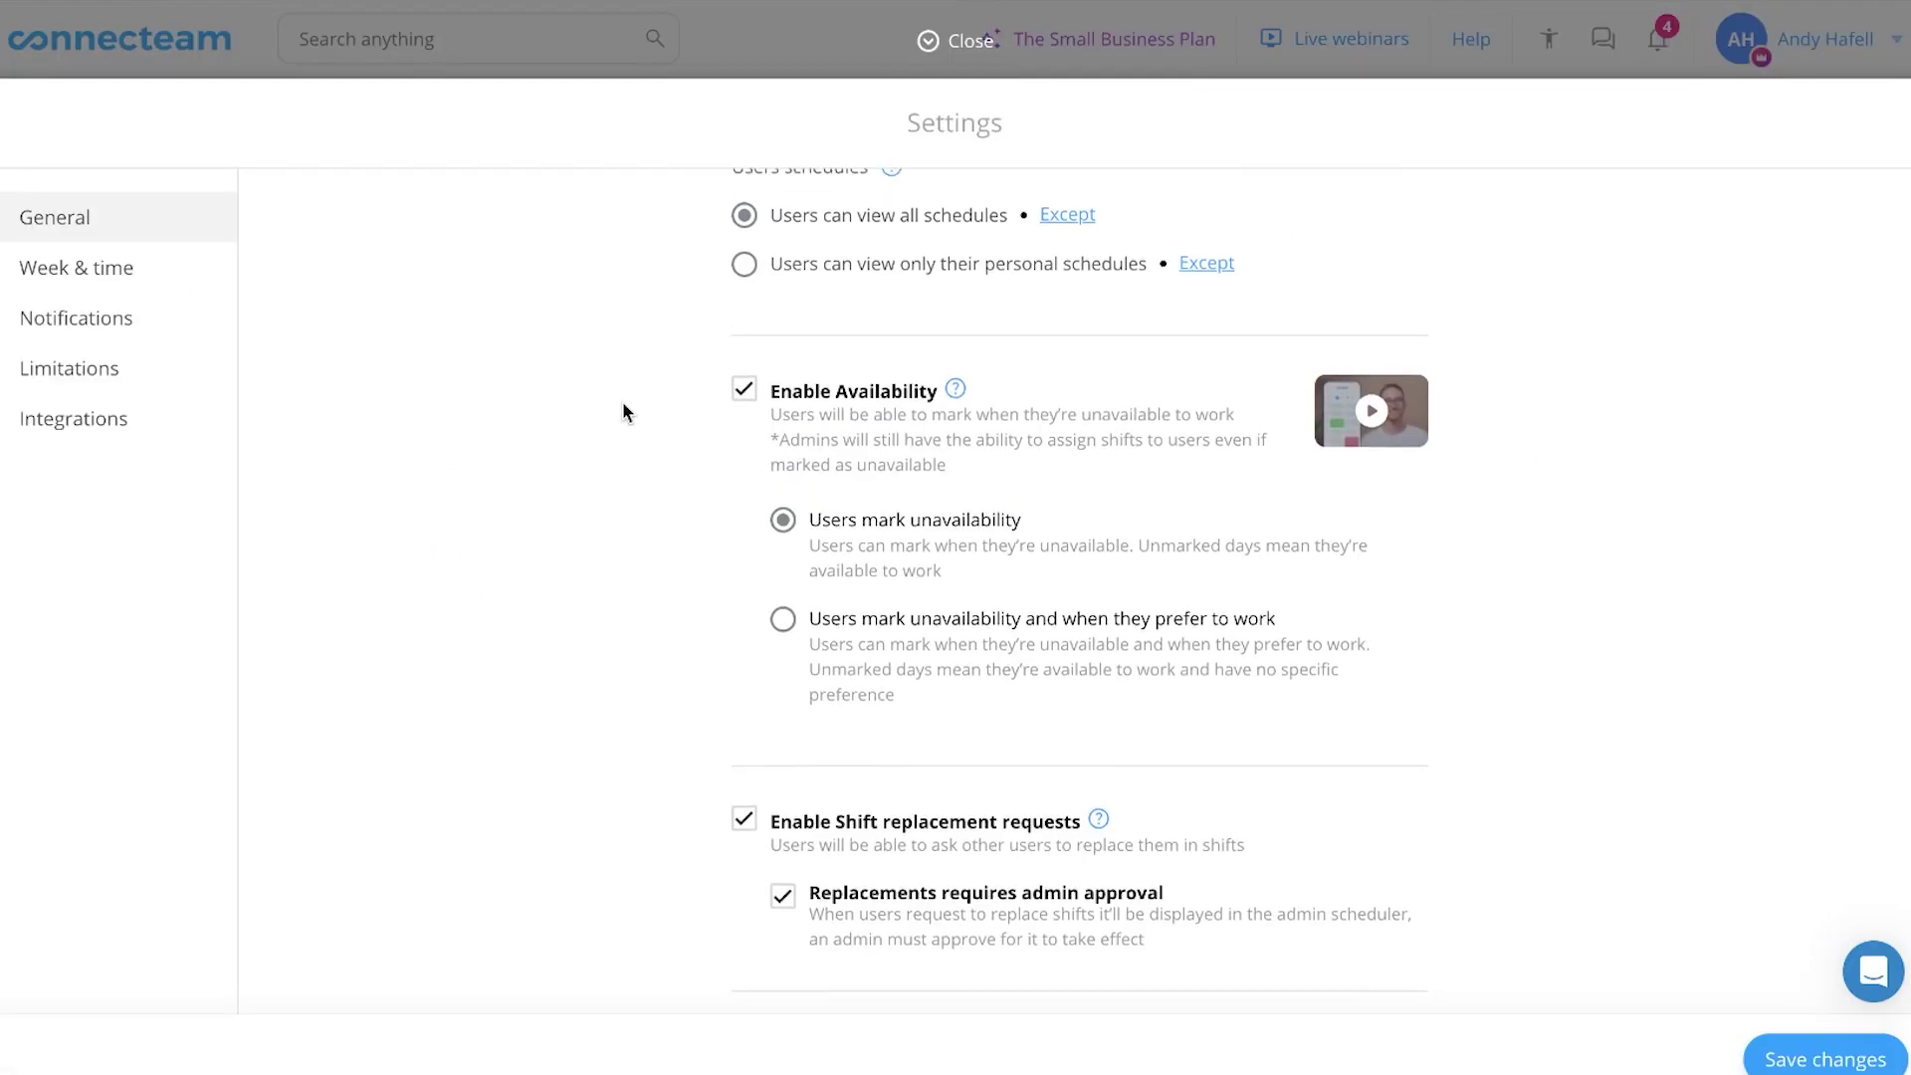
scroll(623, 412, down, 2)
scroll(623, 404, down, 6)
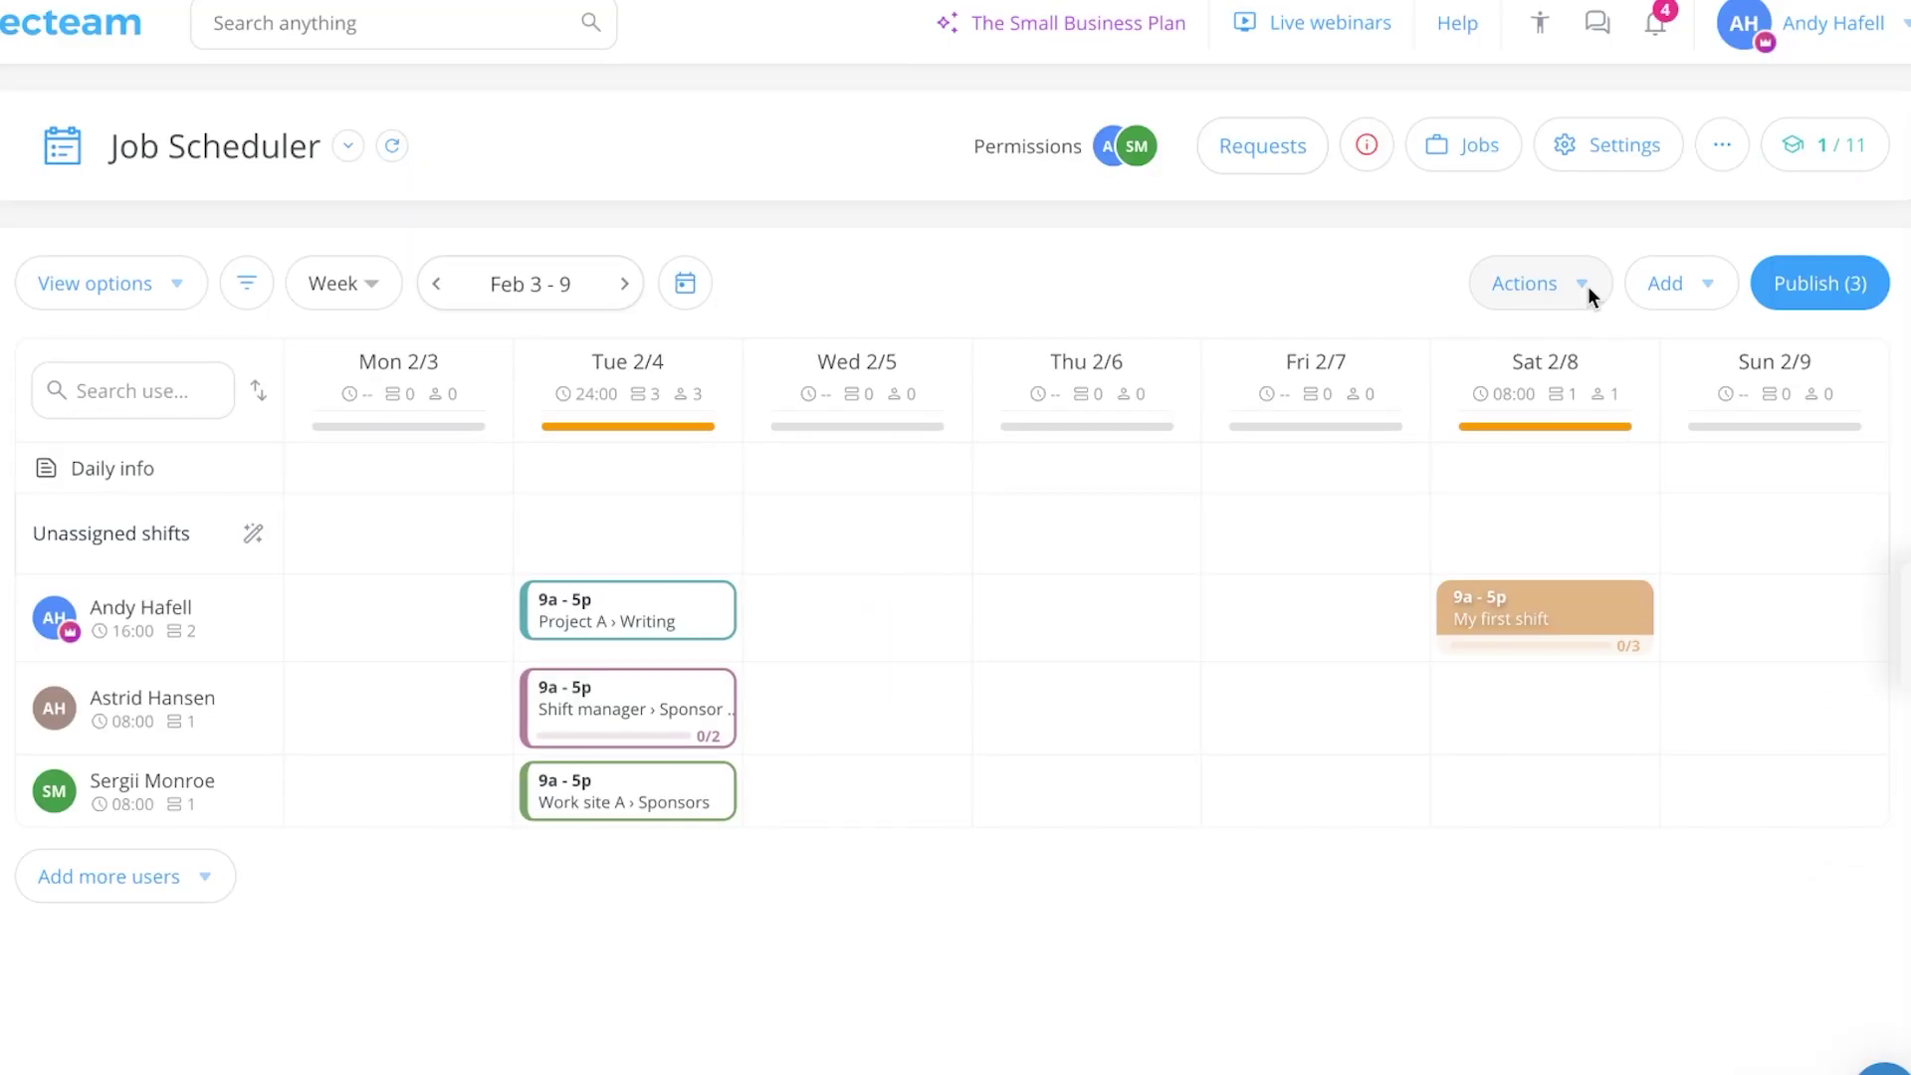
click(1585, 285)
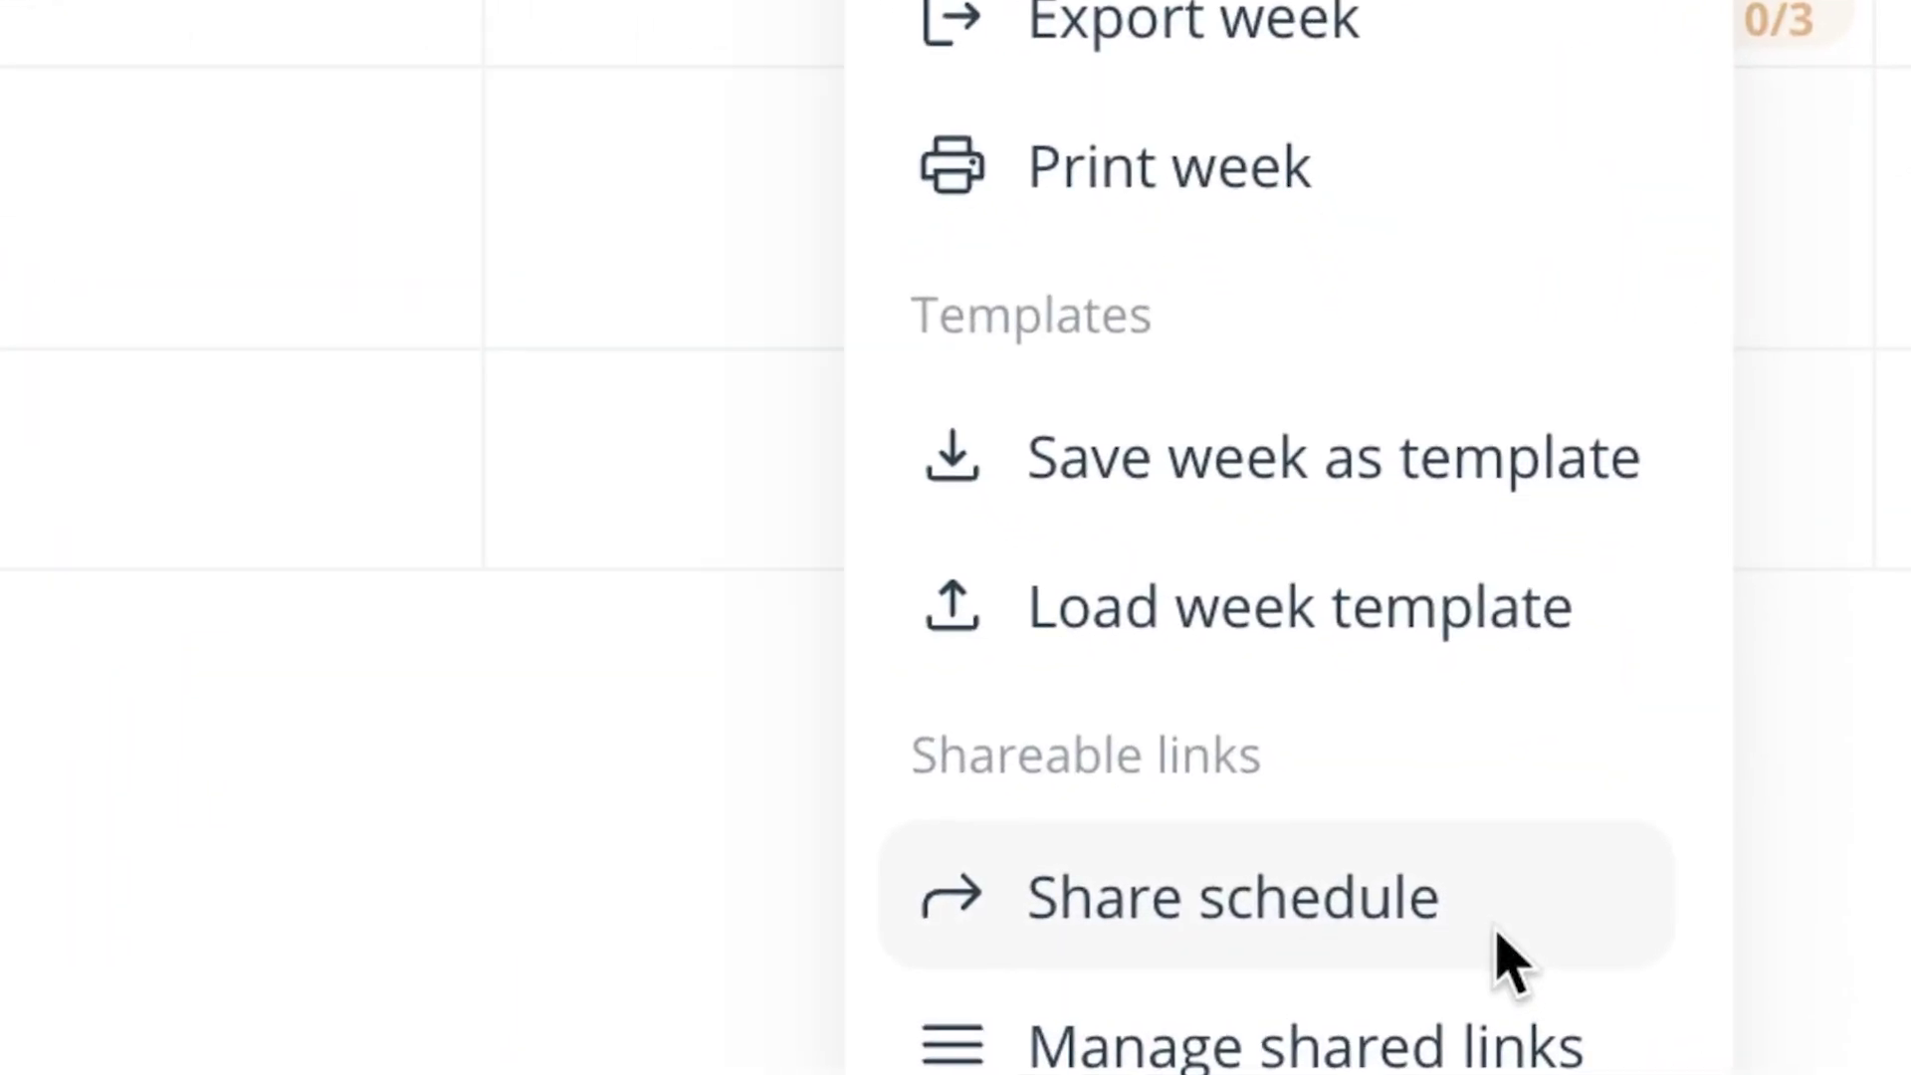
click(1508, 960)
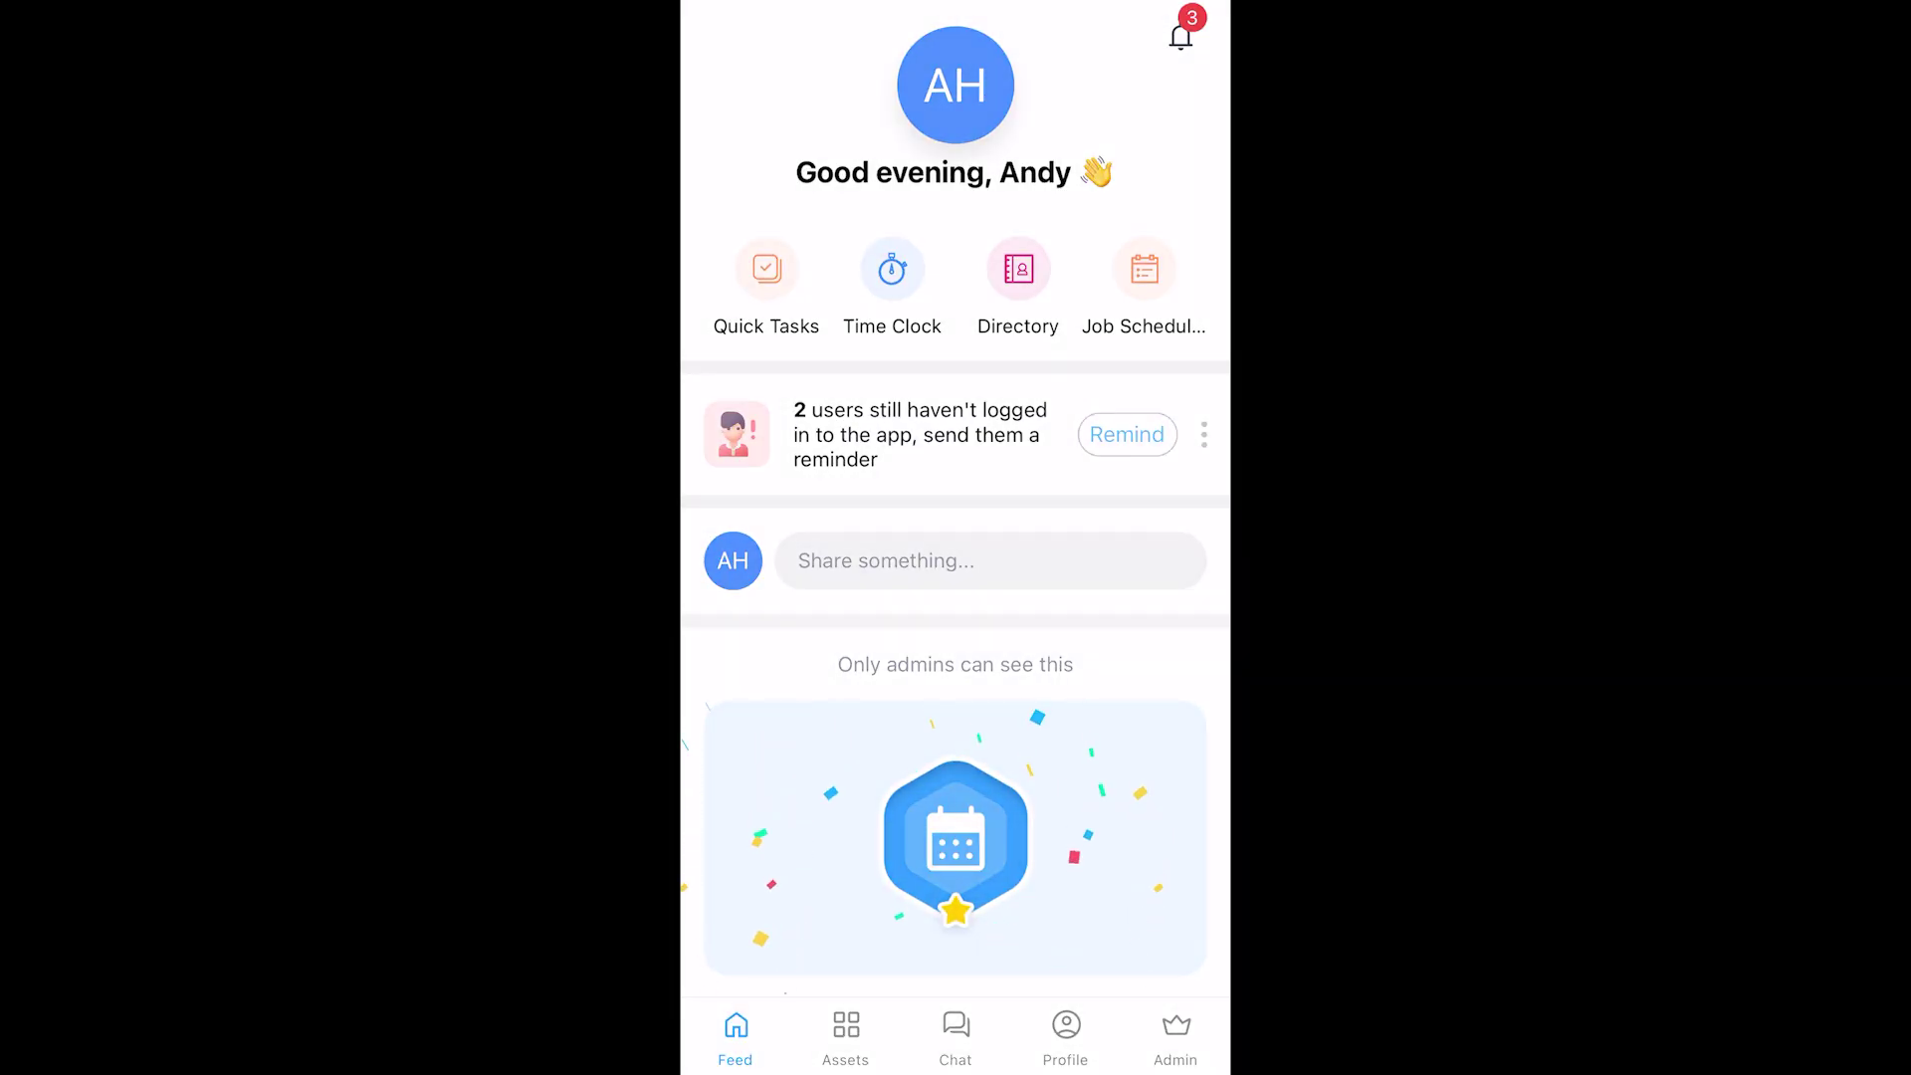
On the phone, view my shifts, everyone's shifts and my daily availability in Job Scheduling
scroll(956, 498, down, 1)
scroll(955, 498, up, 1)
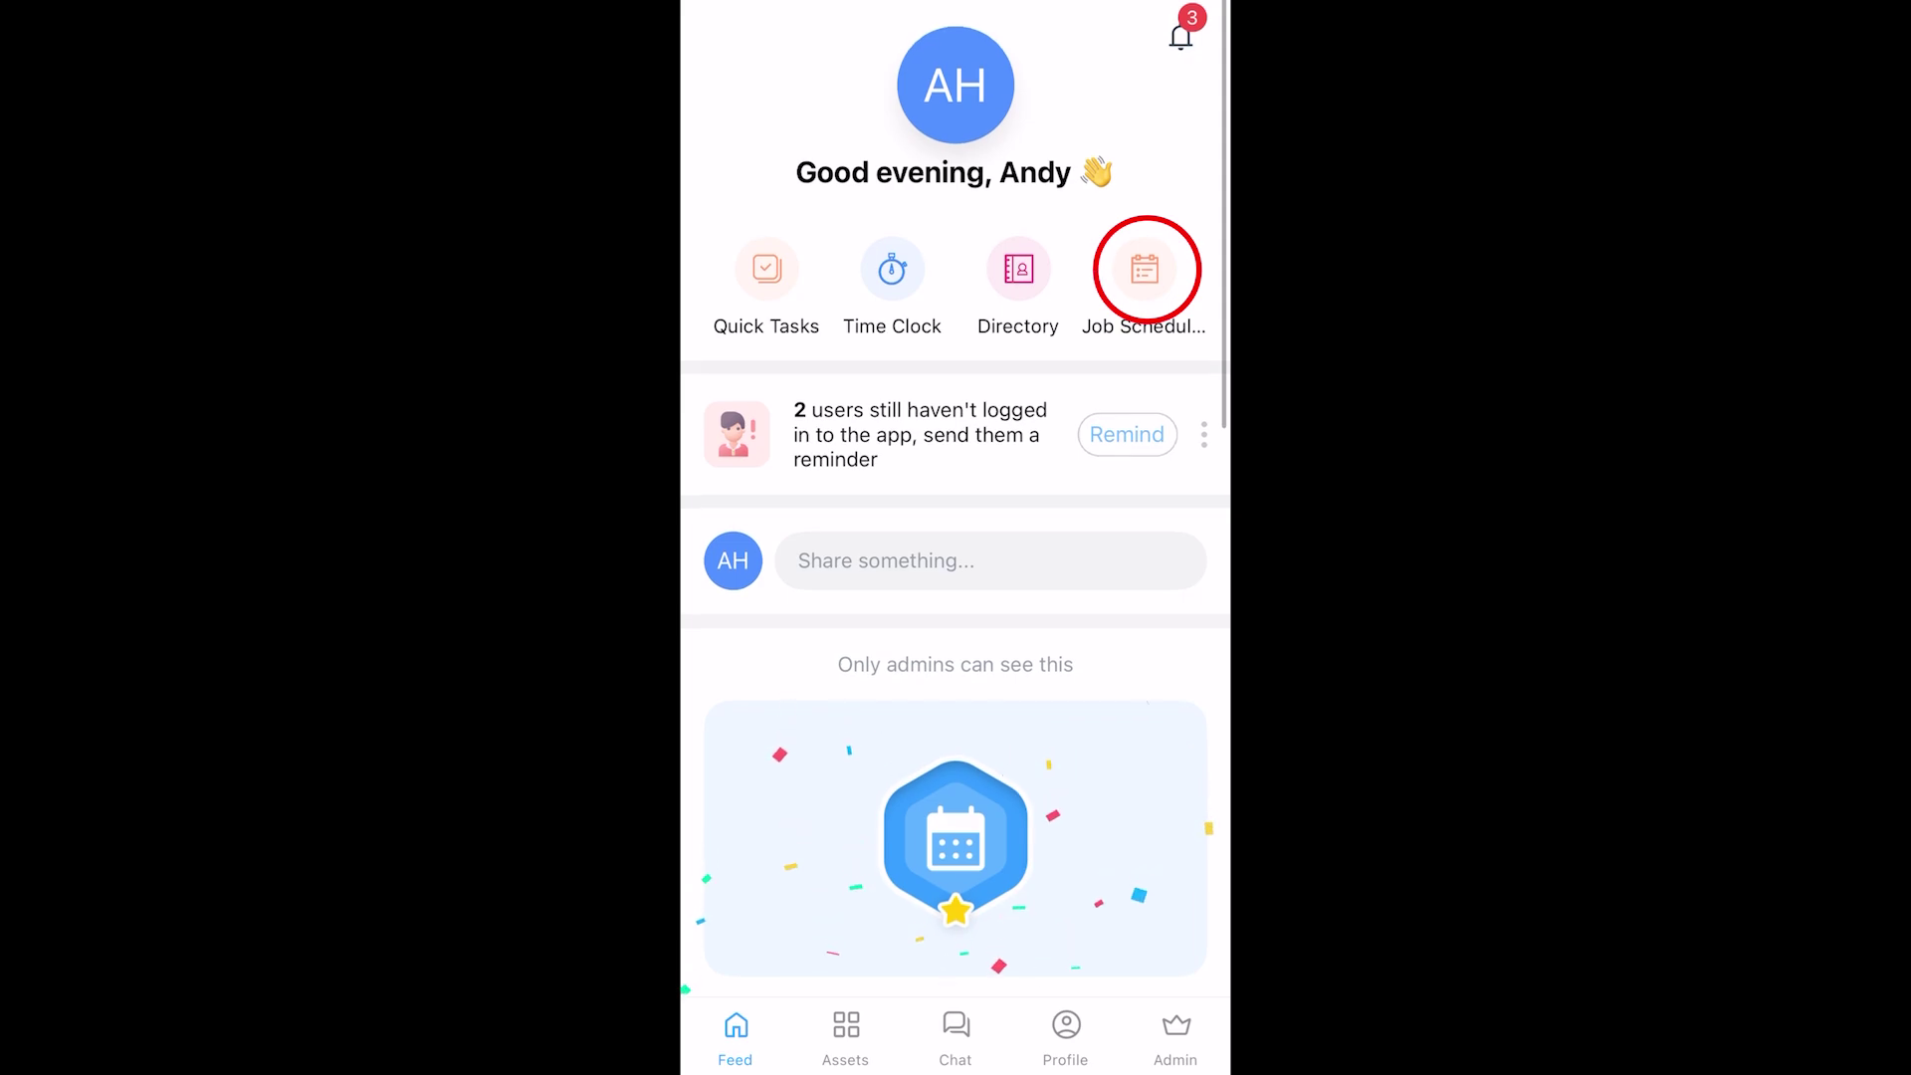
click(1145, 269)
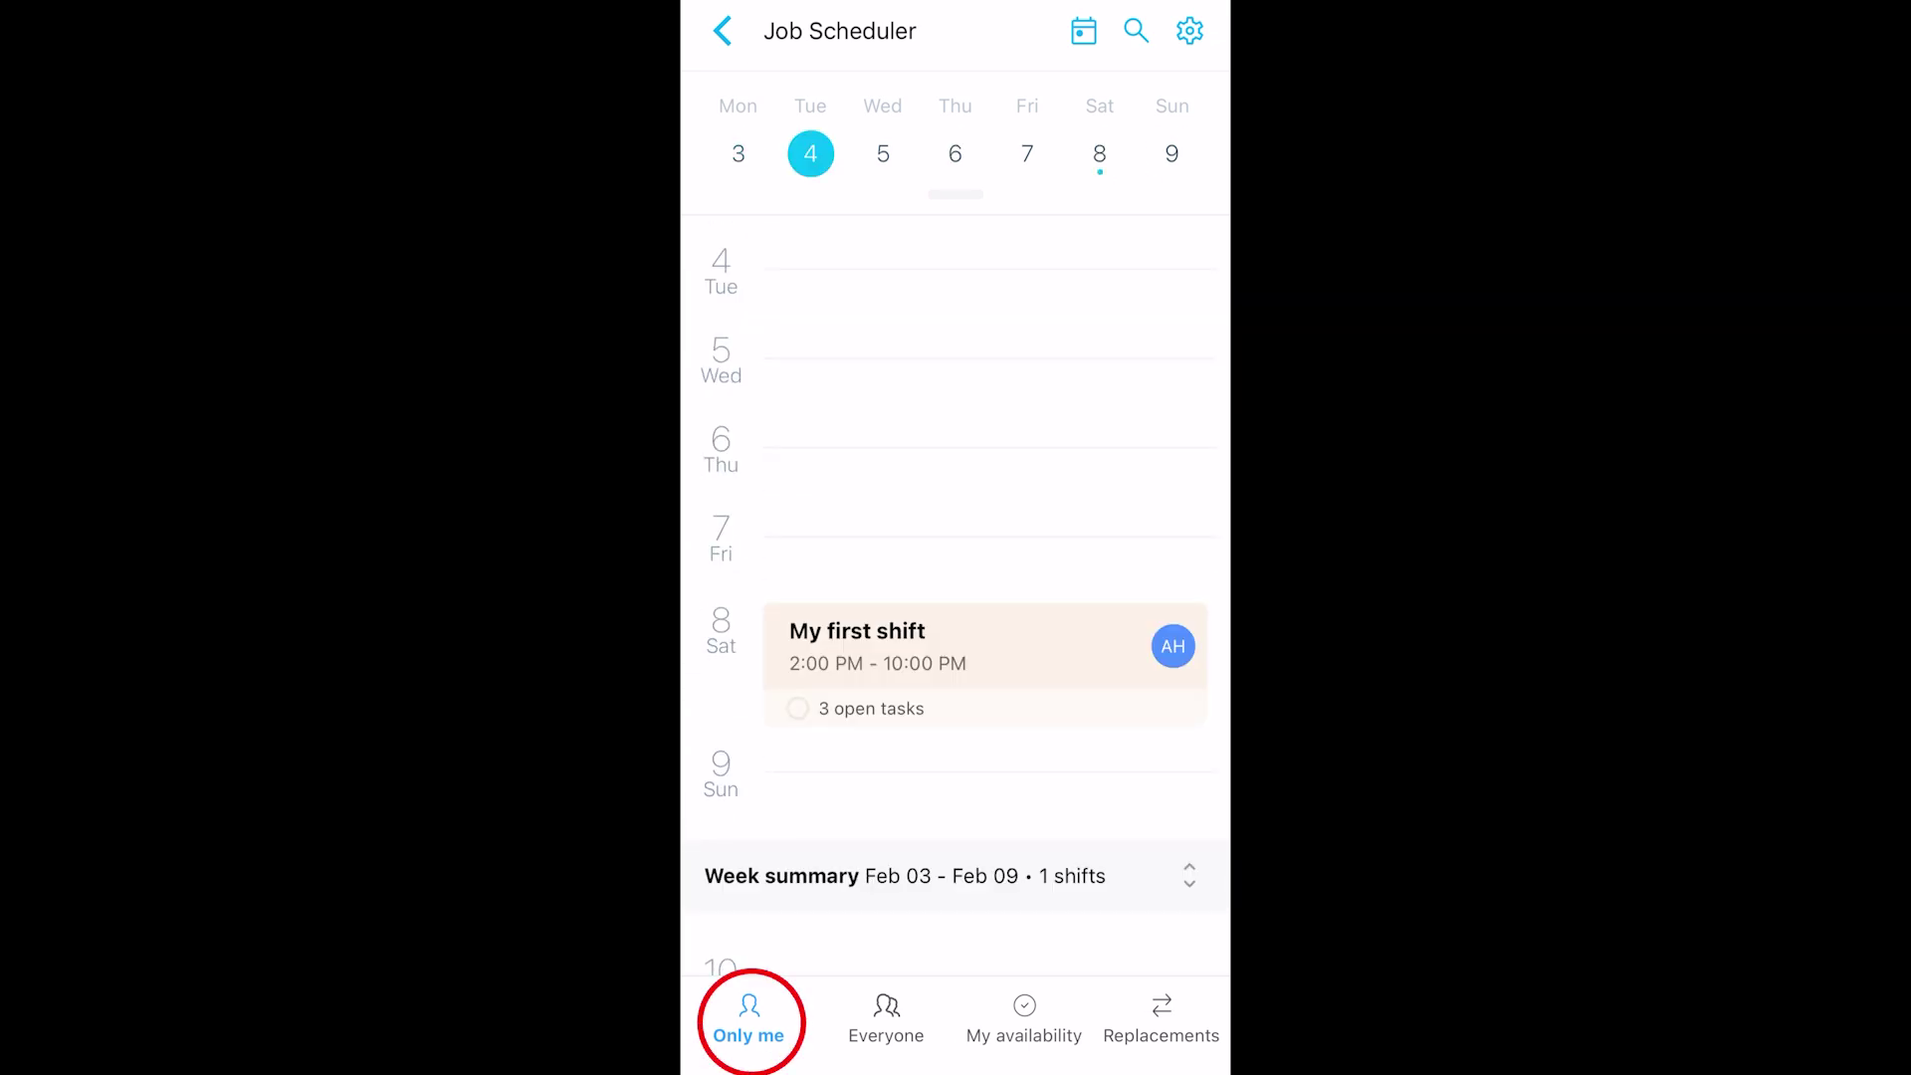
click(886, 1020)
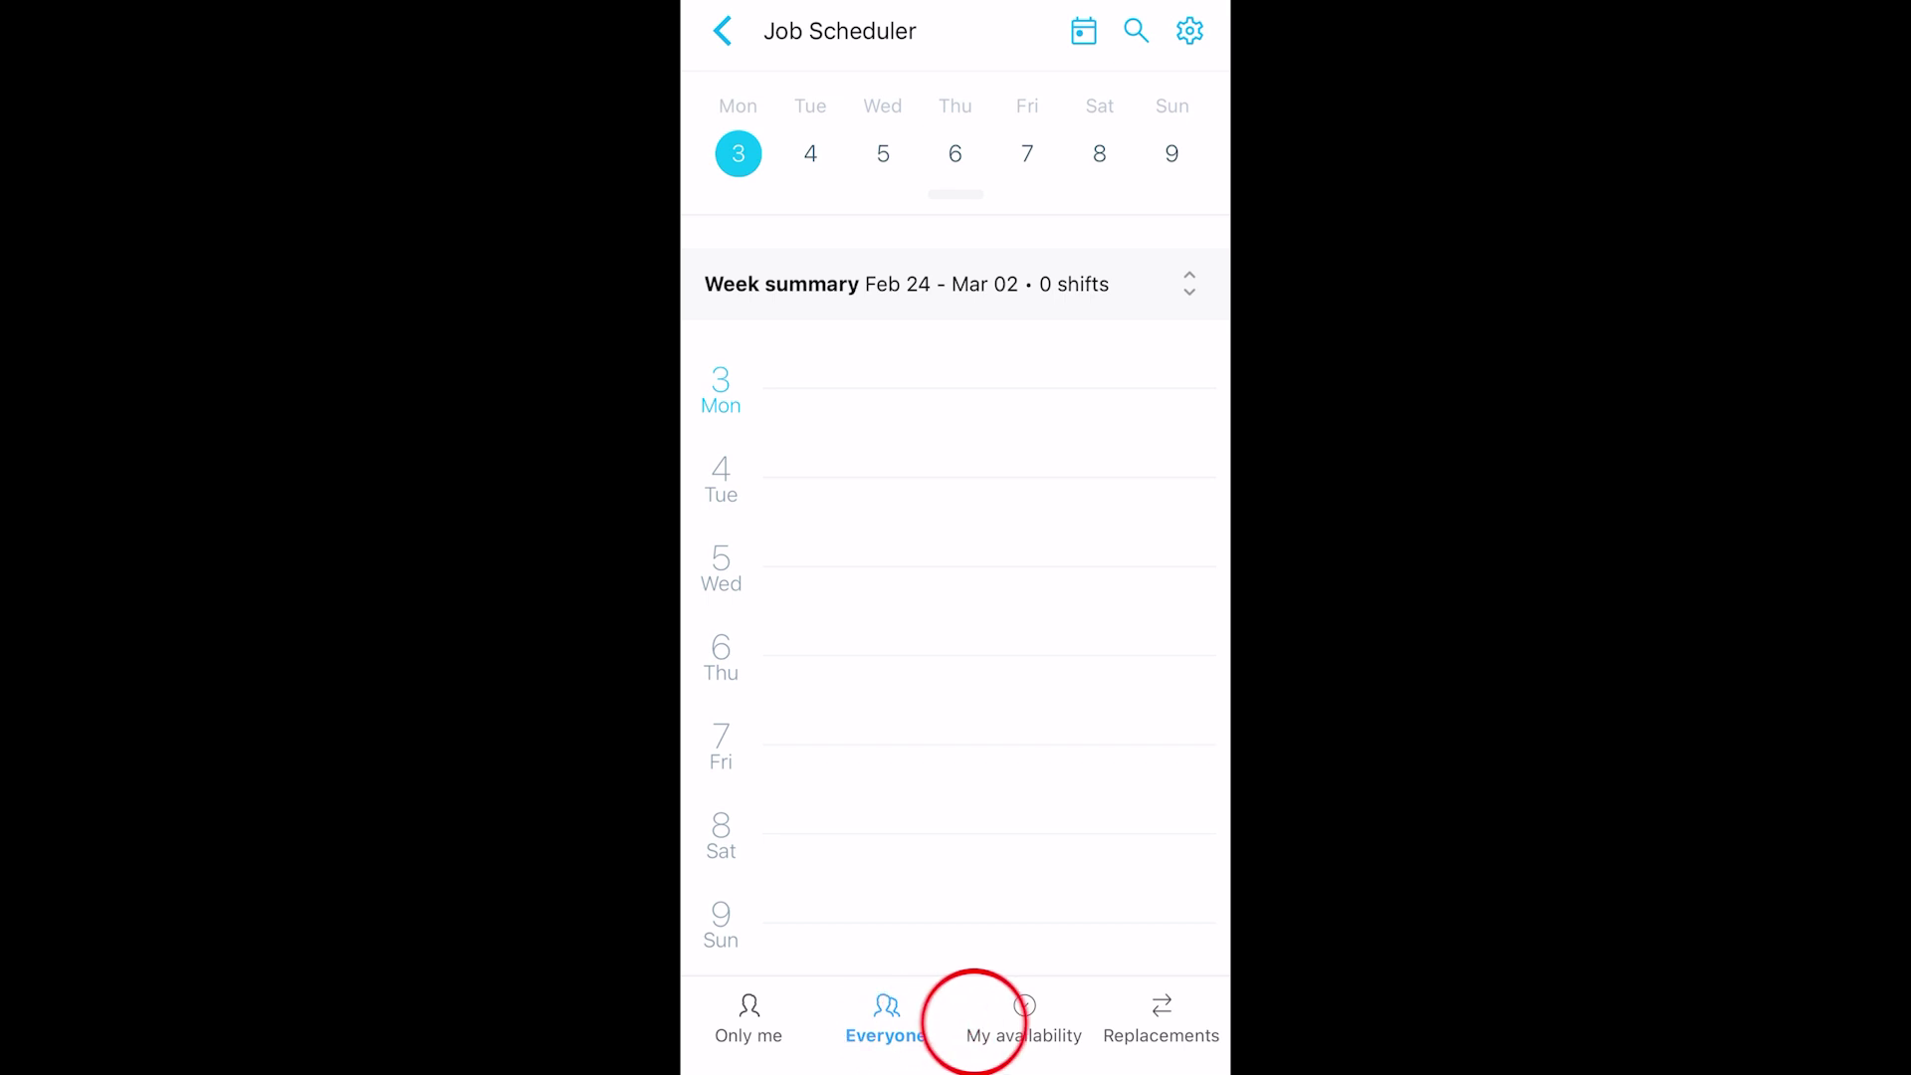
click(1024, 1020)
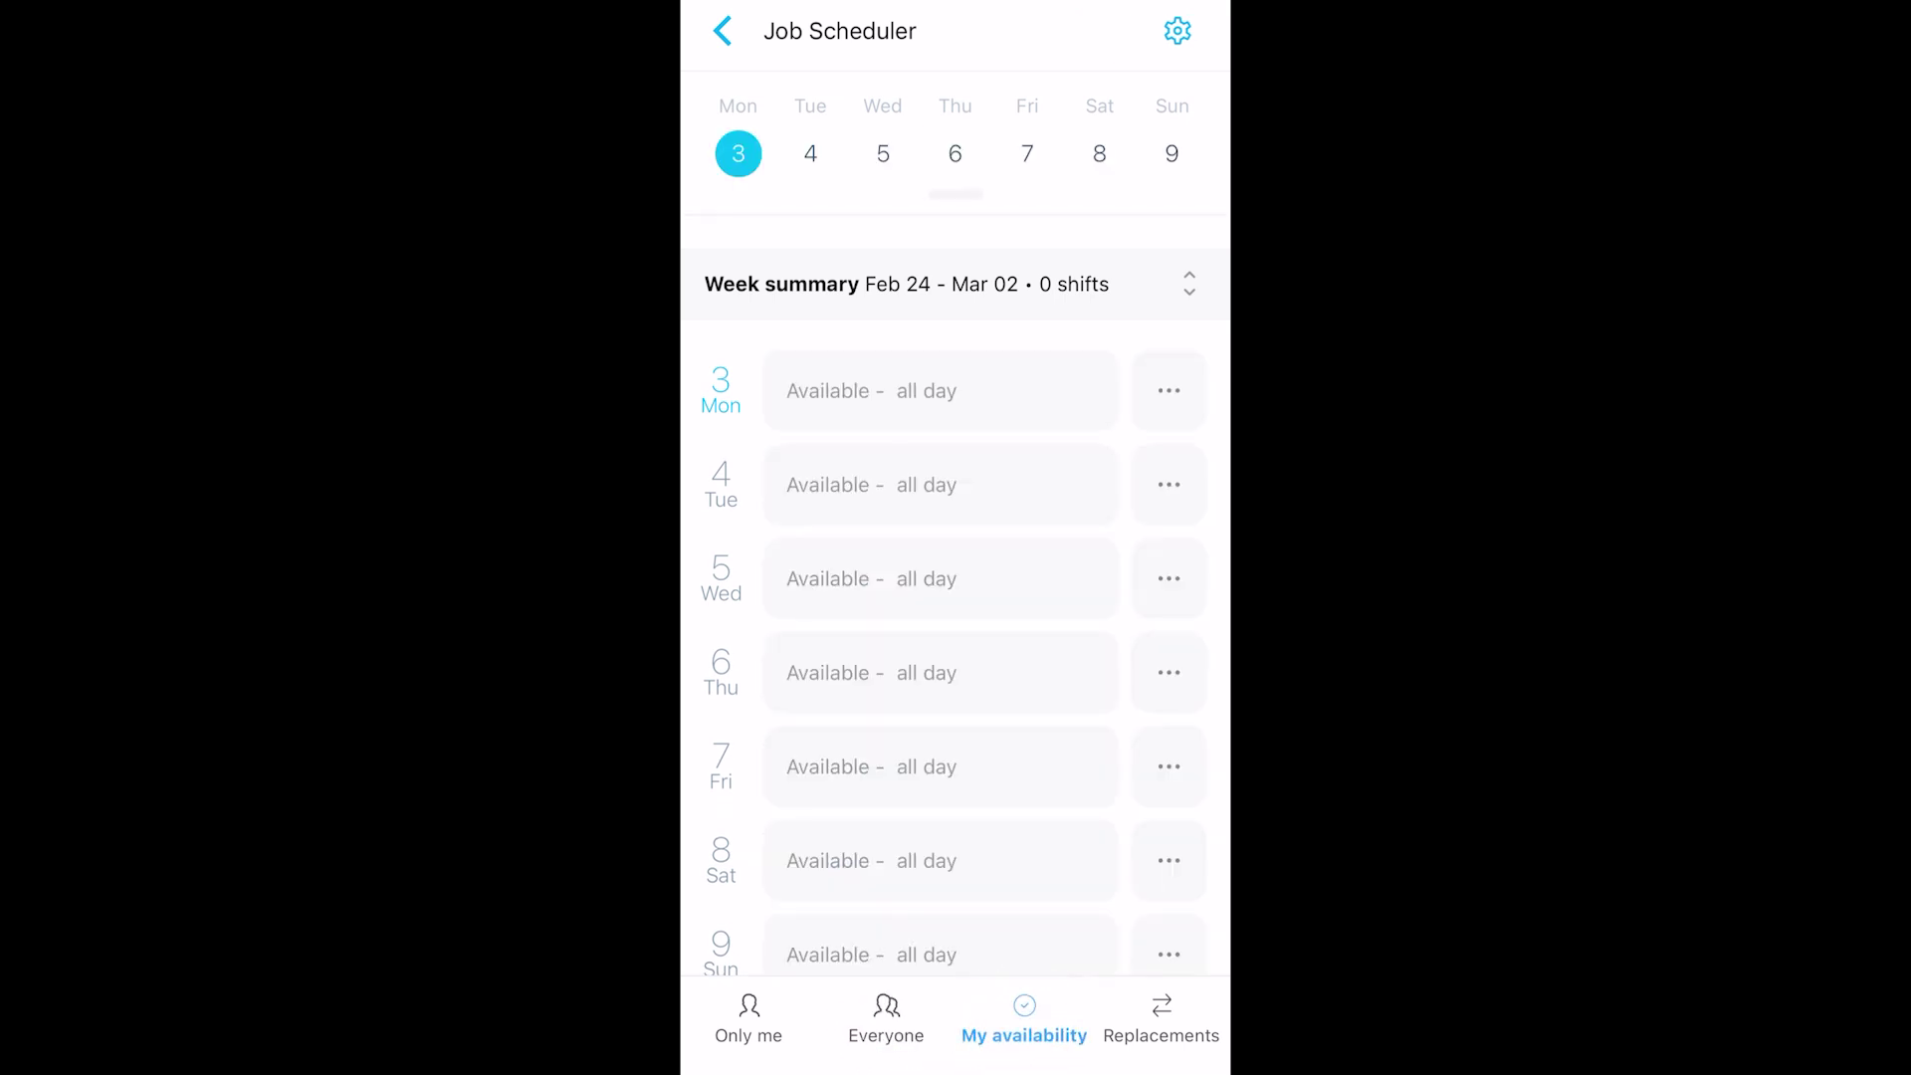
scroll(953, 597, down, 5)
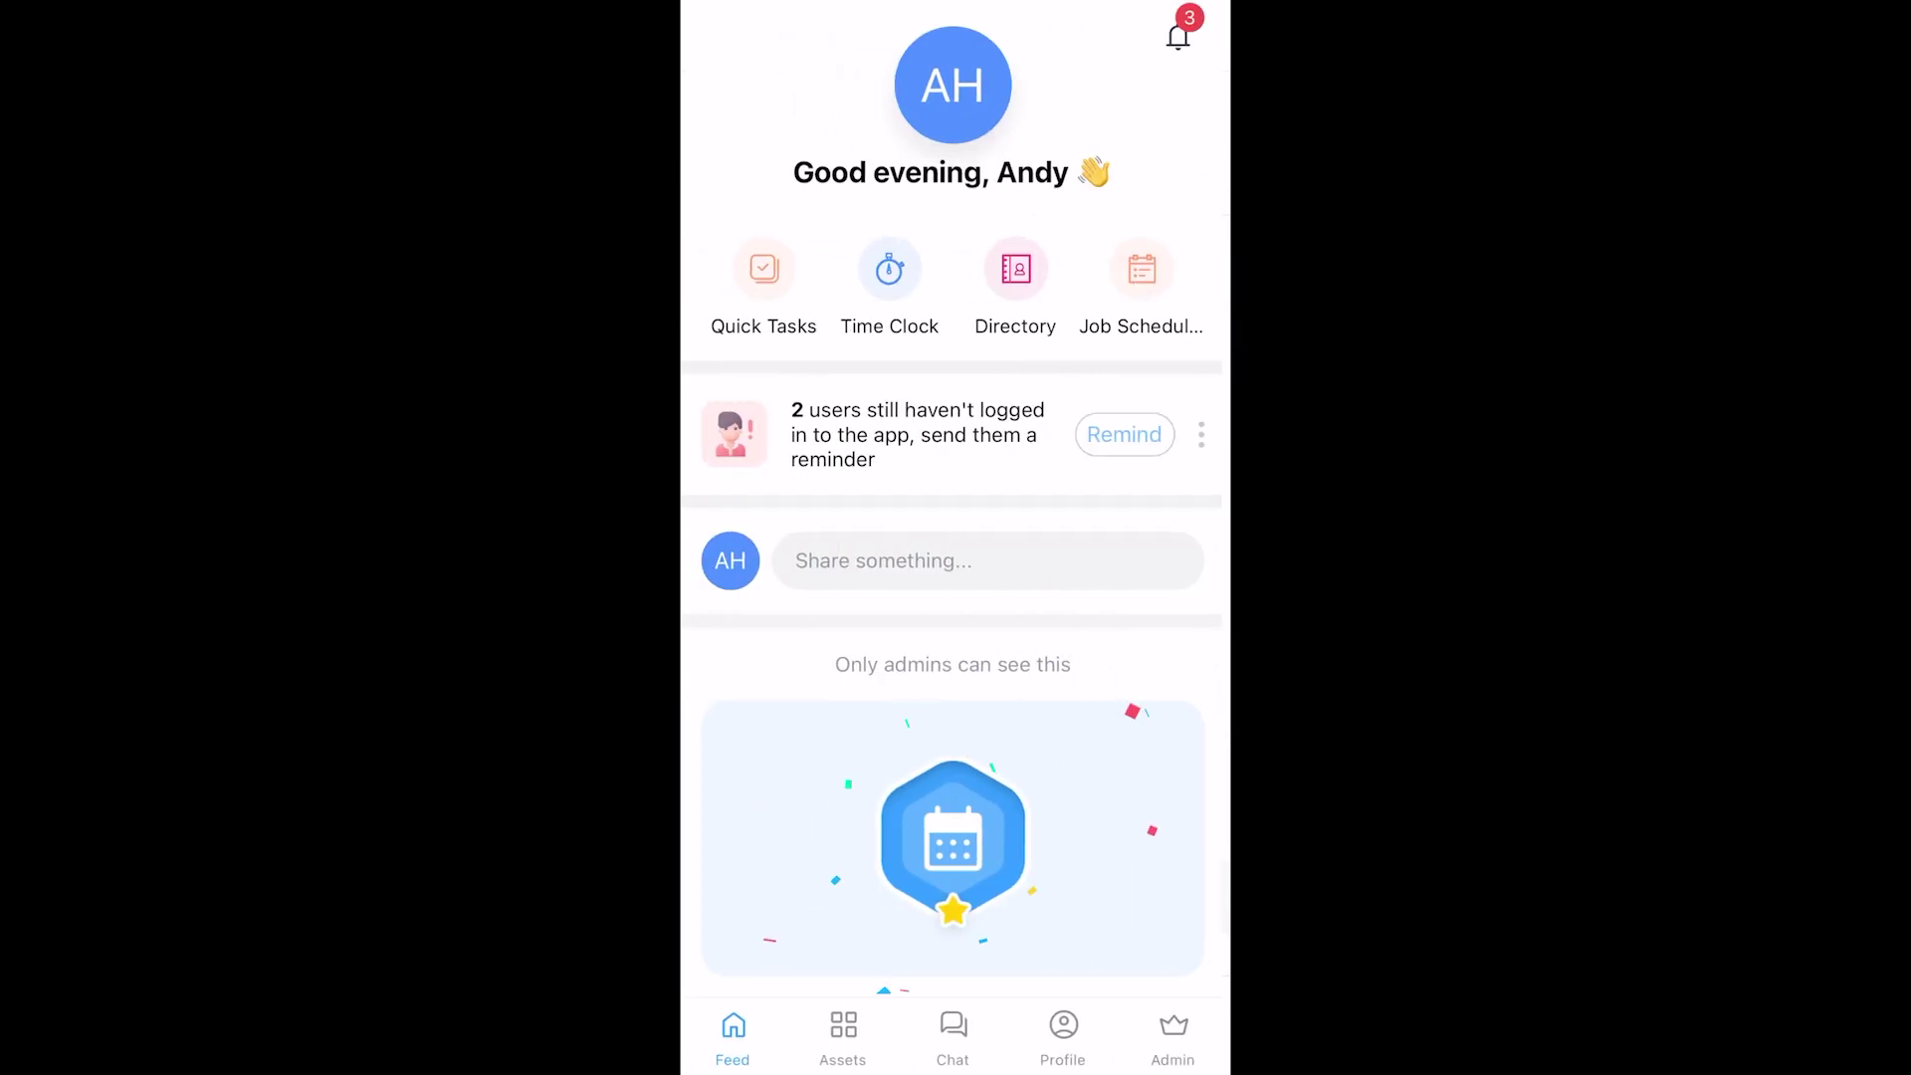
Switch to the Admin area and bring up the Job Scheduler schedule from Mon 3
click(1175, 1035)
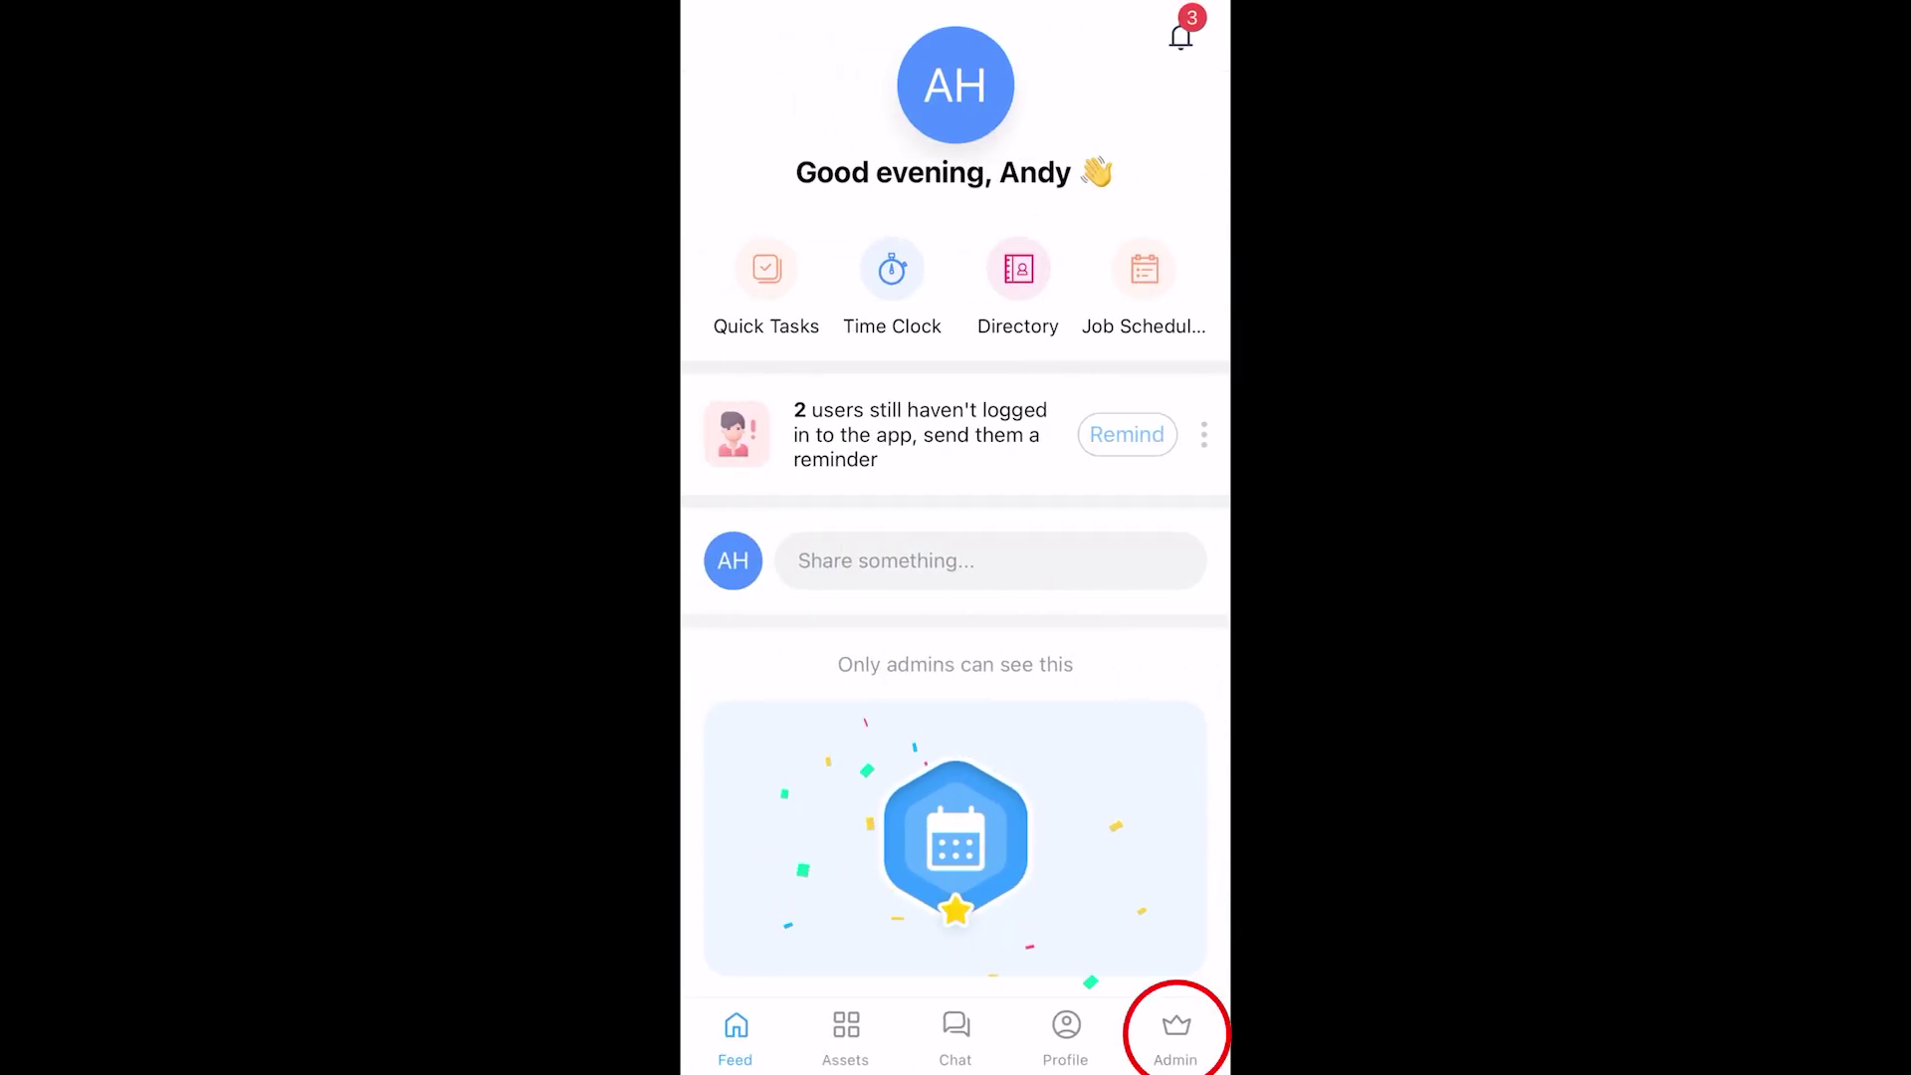
click(777, 752)
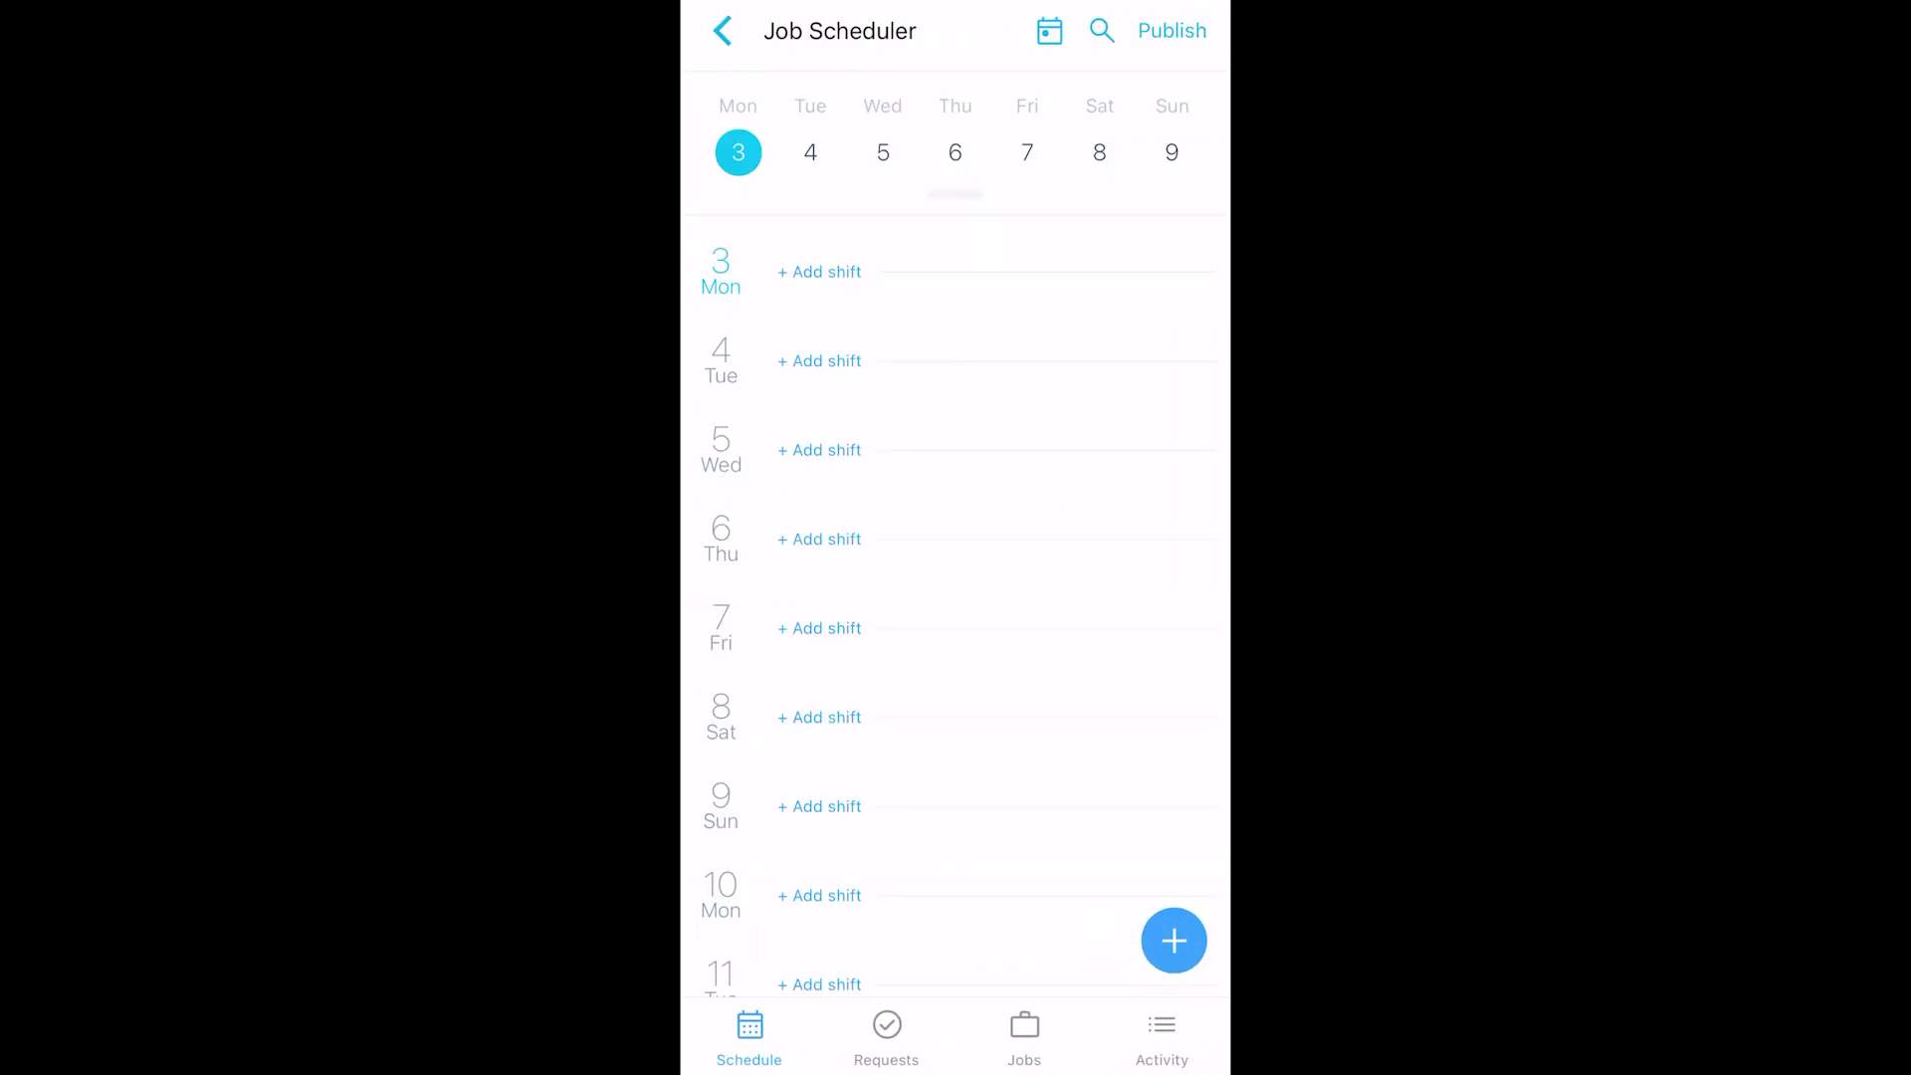
scroll(956, 607, down, 3)
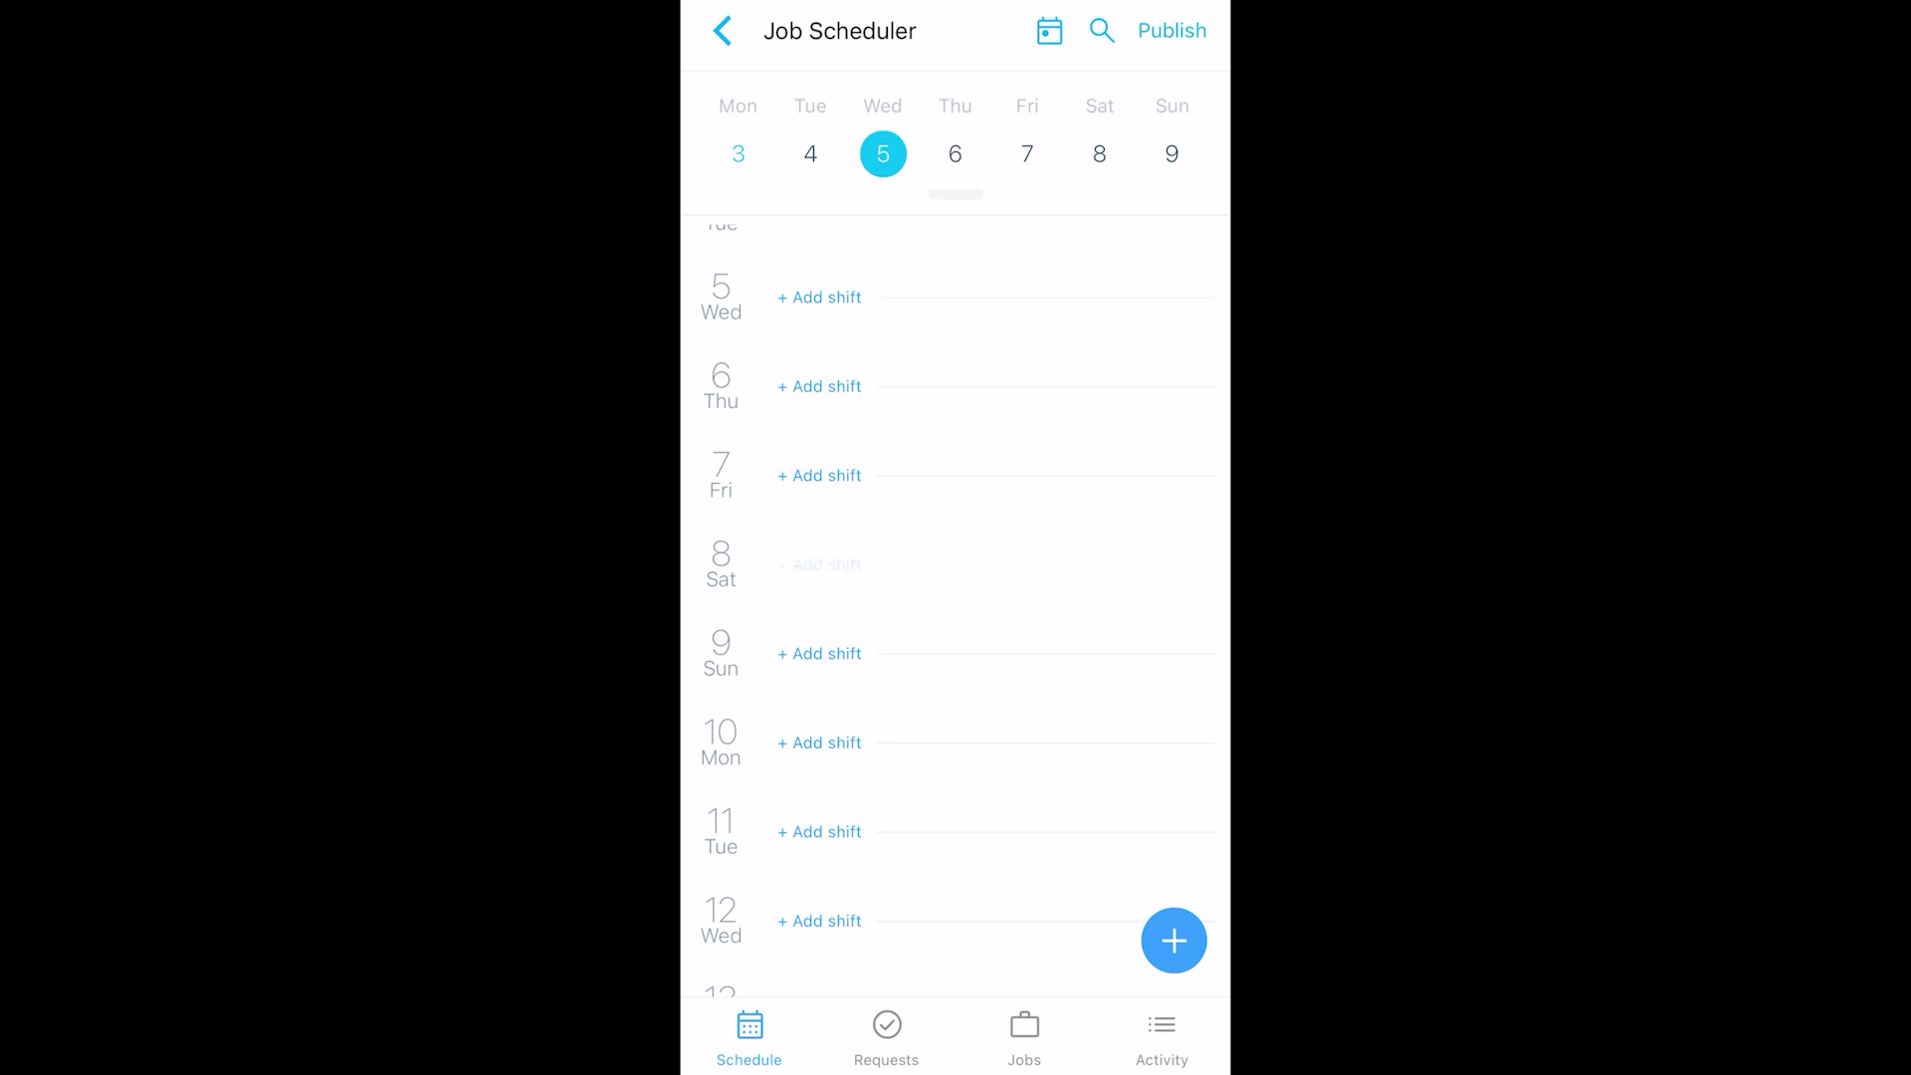
Add a shift on Saturday the 8th titled 'Write pod show doc'
click(819, 564)
click(794, 588)
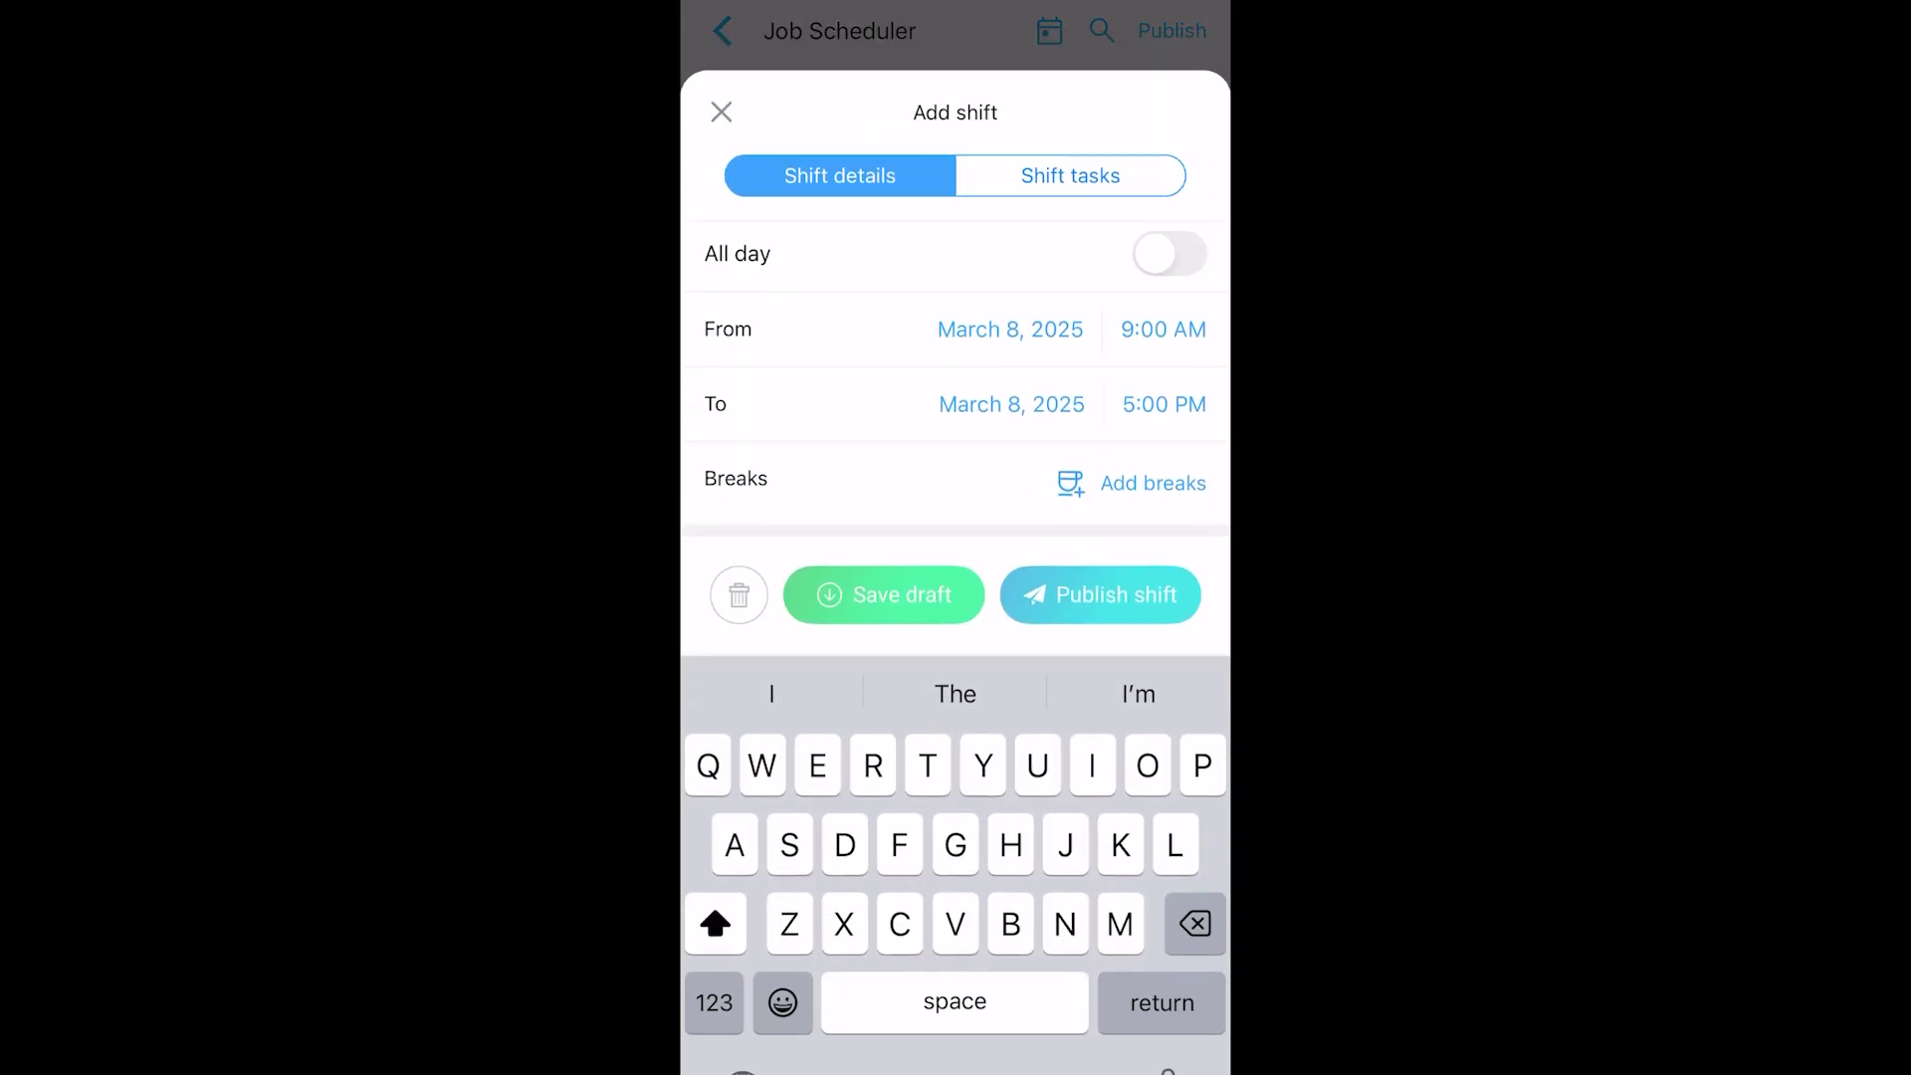
text(Write pod show doc)
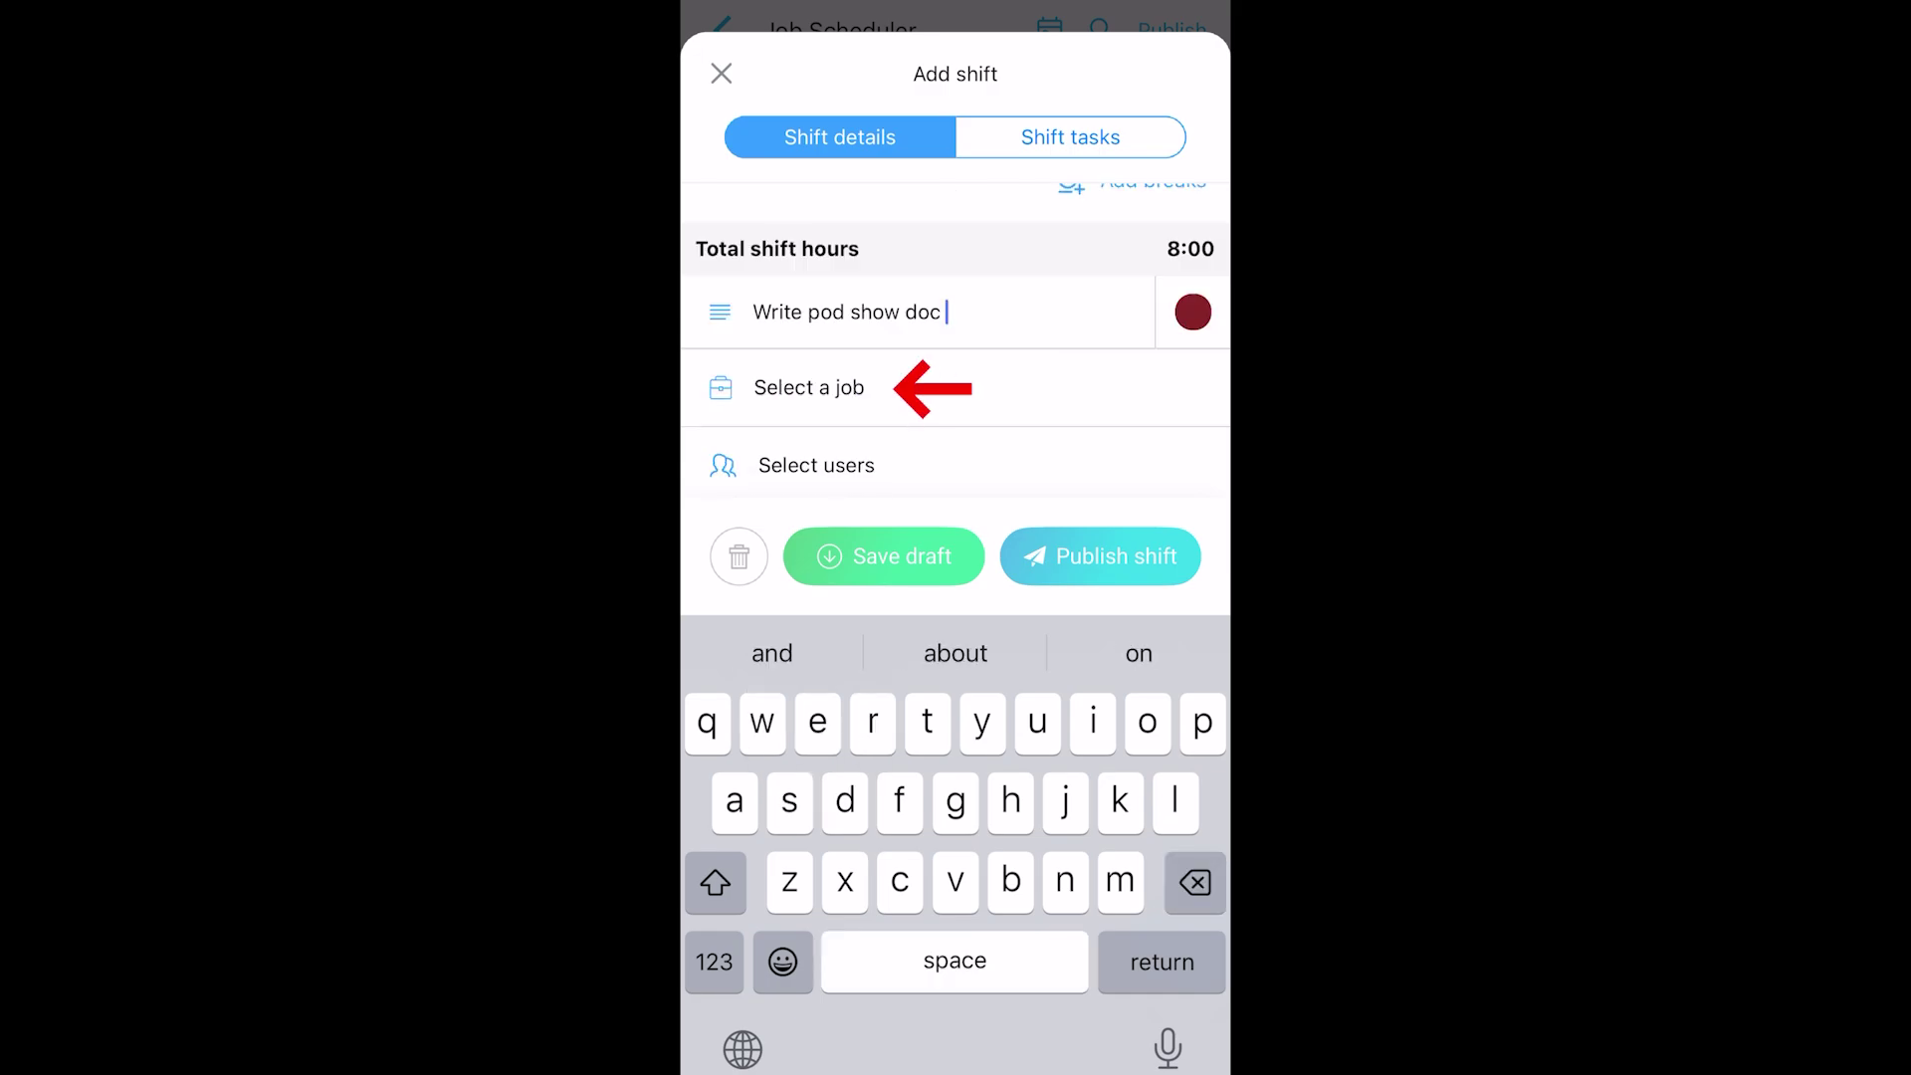
Set the shift's job to Project A, assign one employee, and publish it
click(808, 387)
click(797, 773)
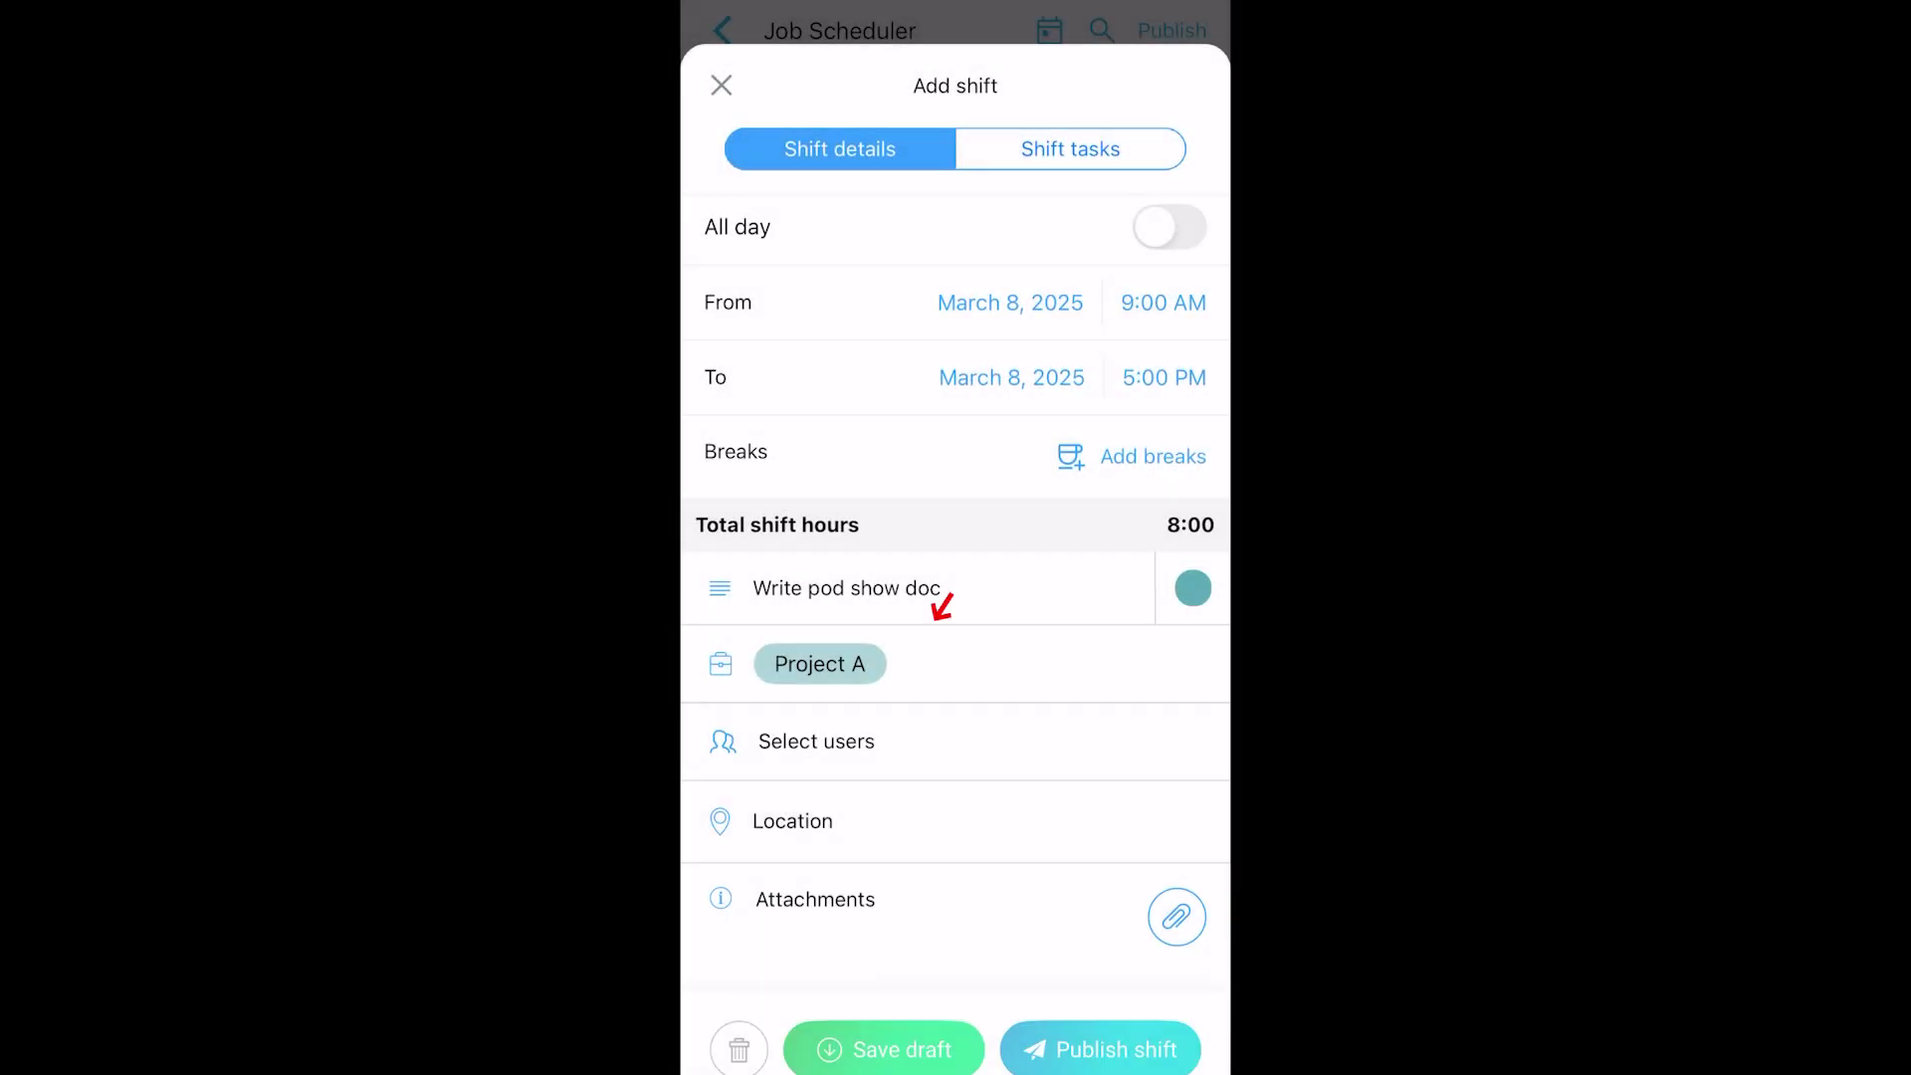
click(856, 741)
click(876, 450)
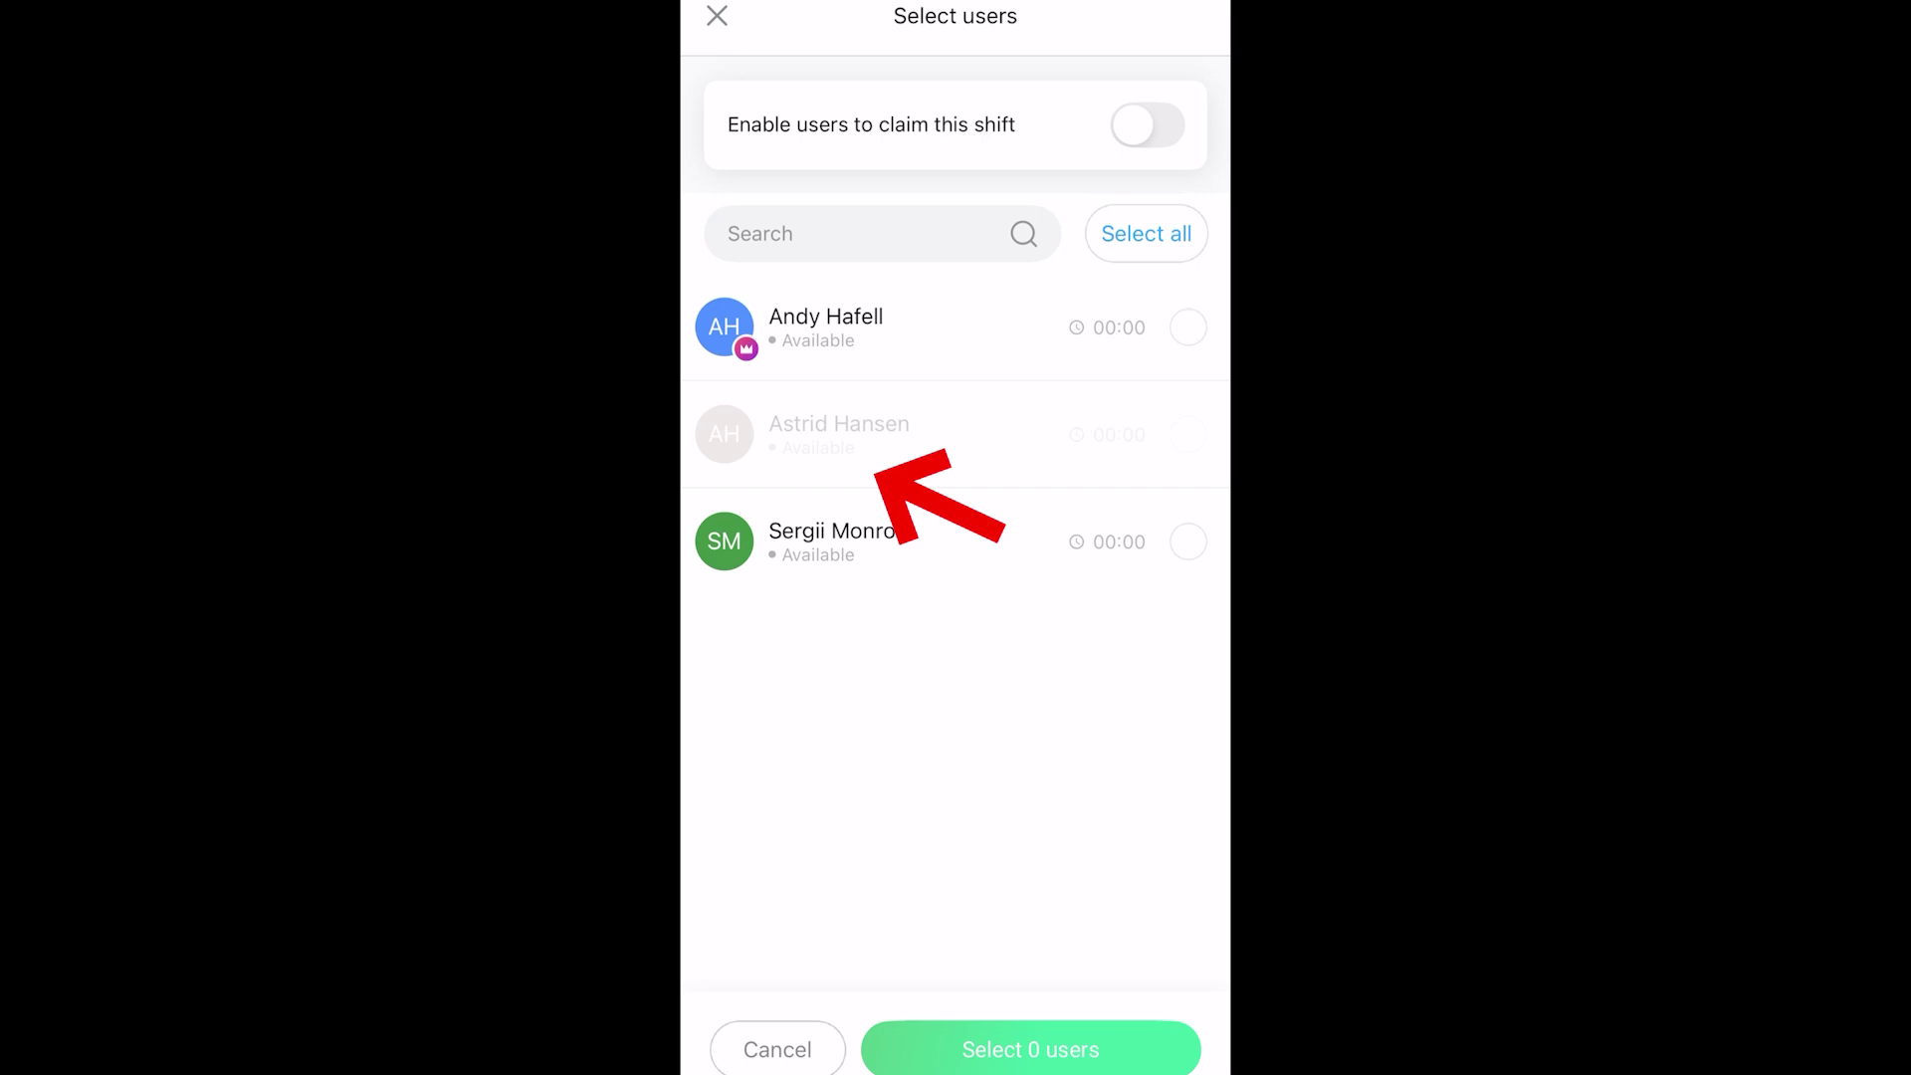
click(896, 1045)
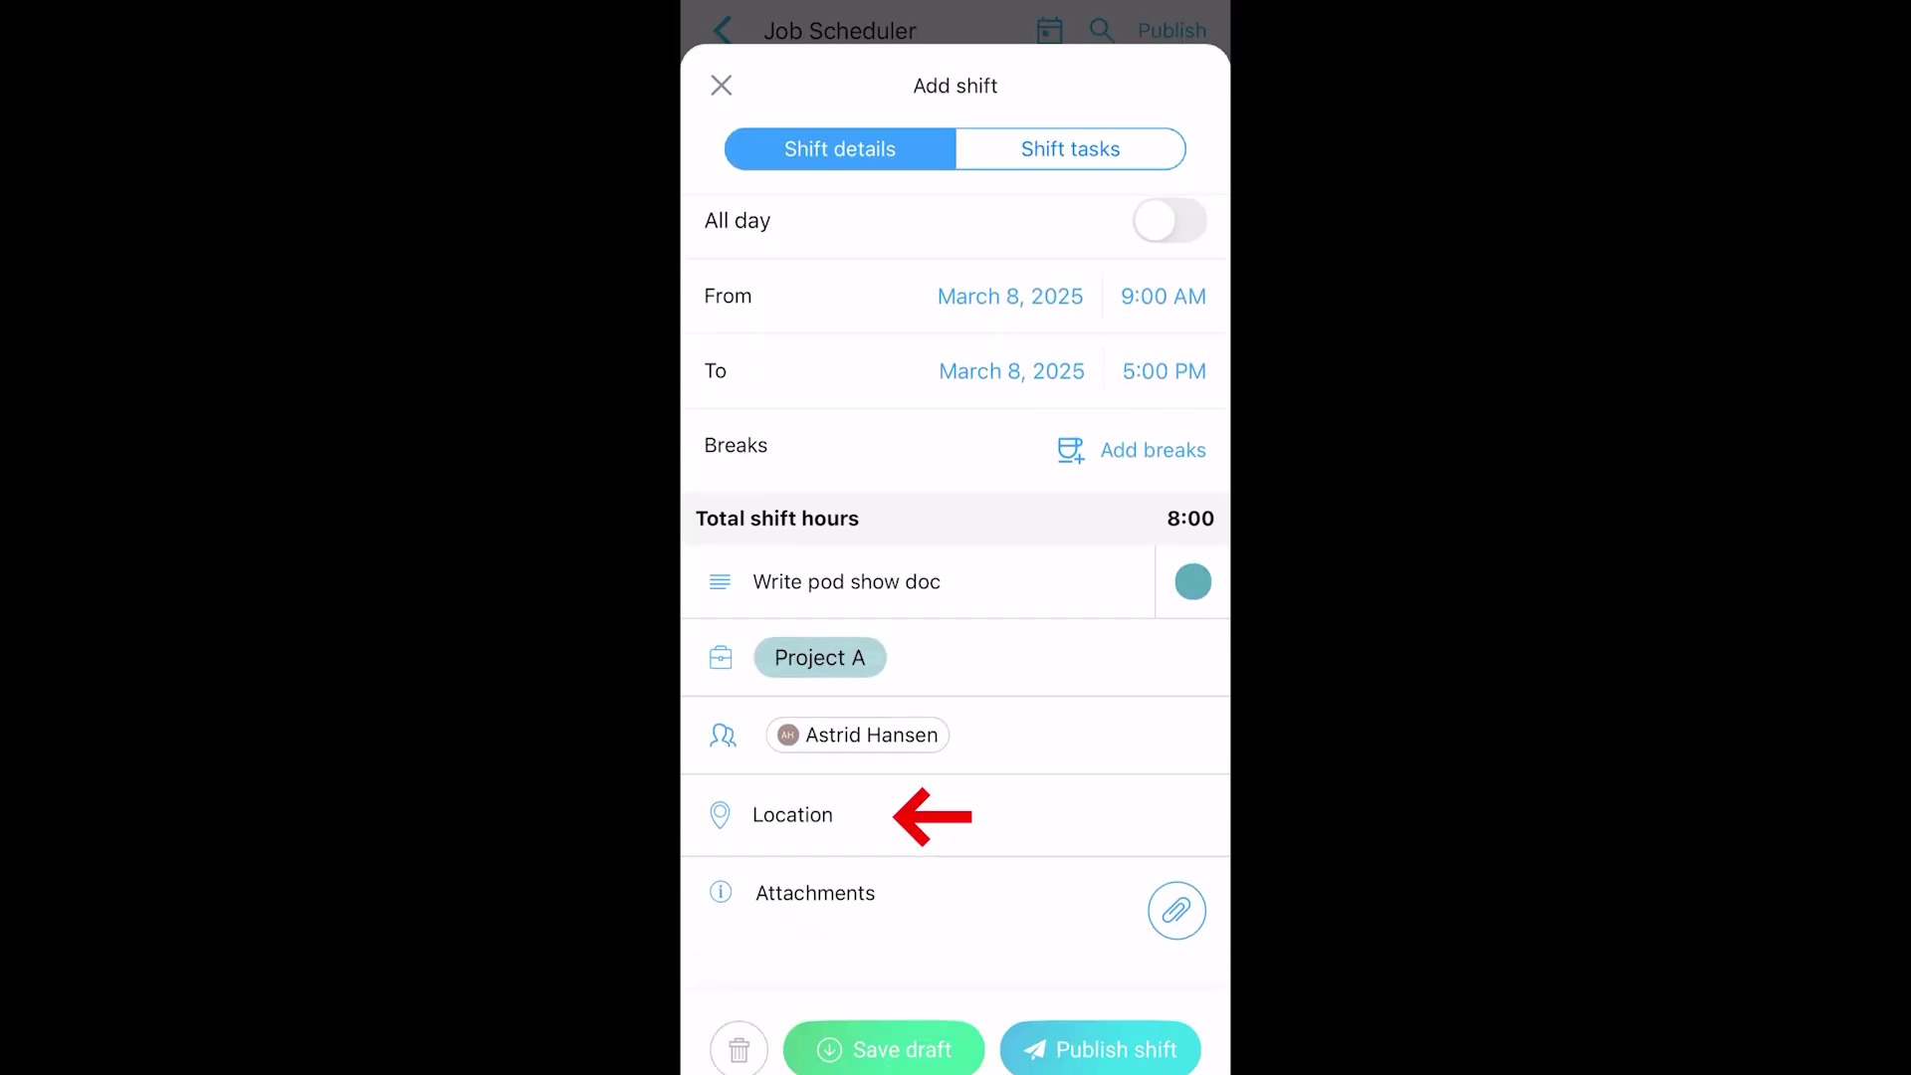
click(797, 821)
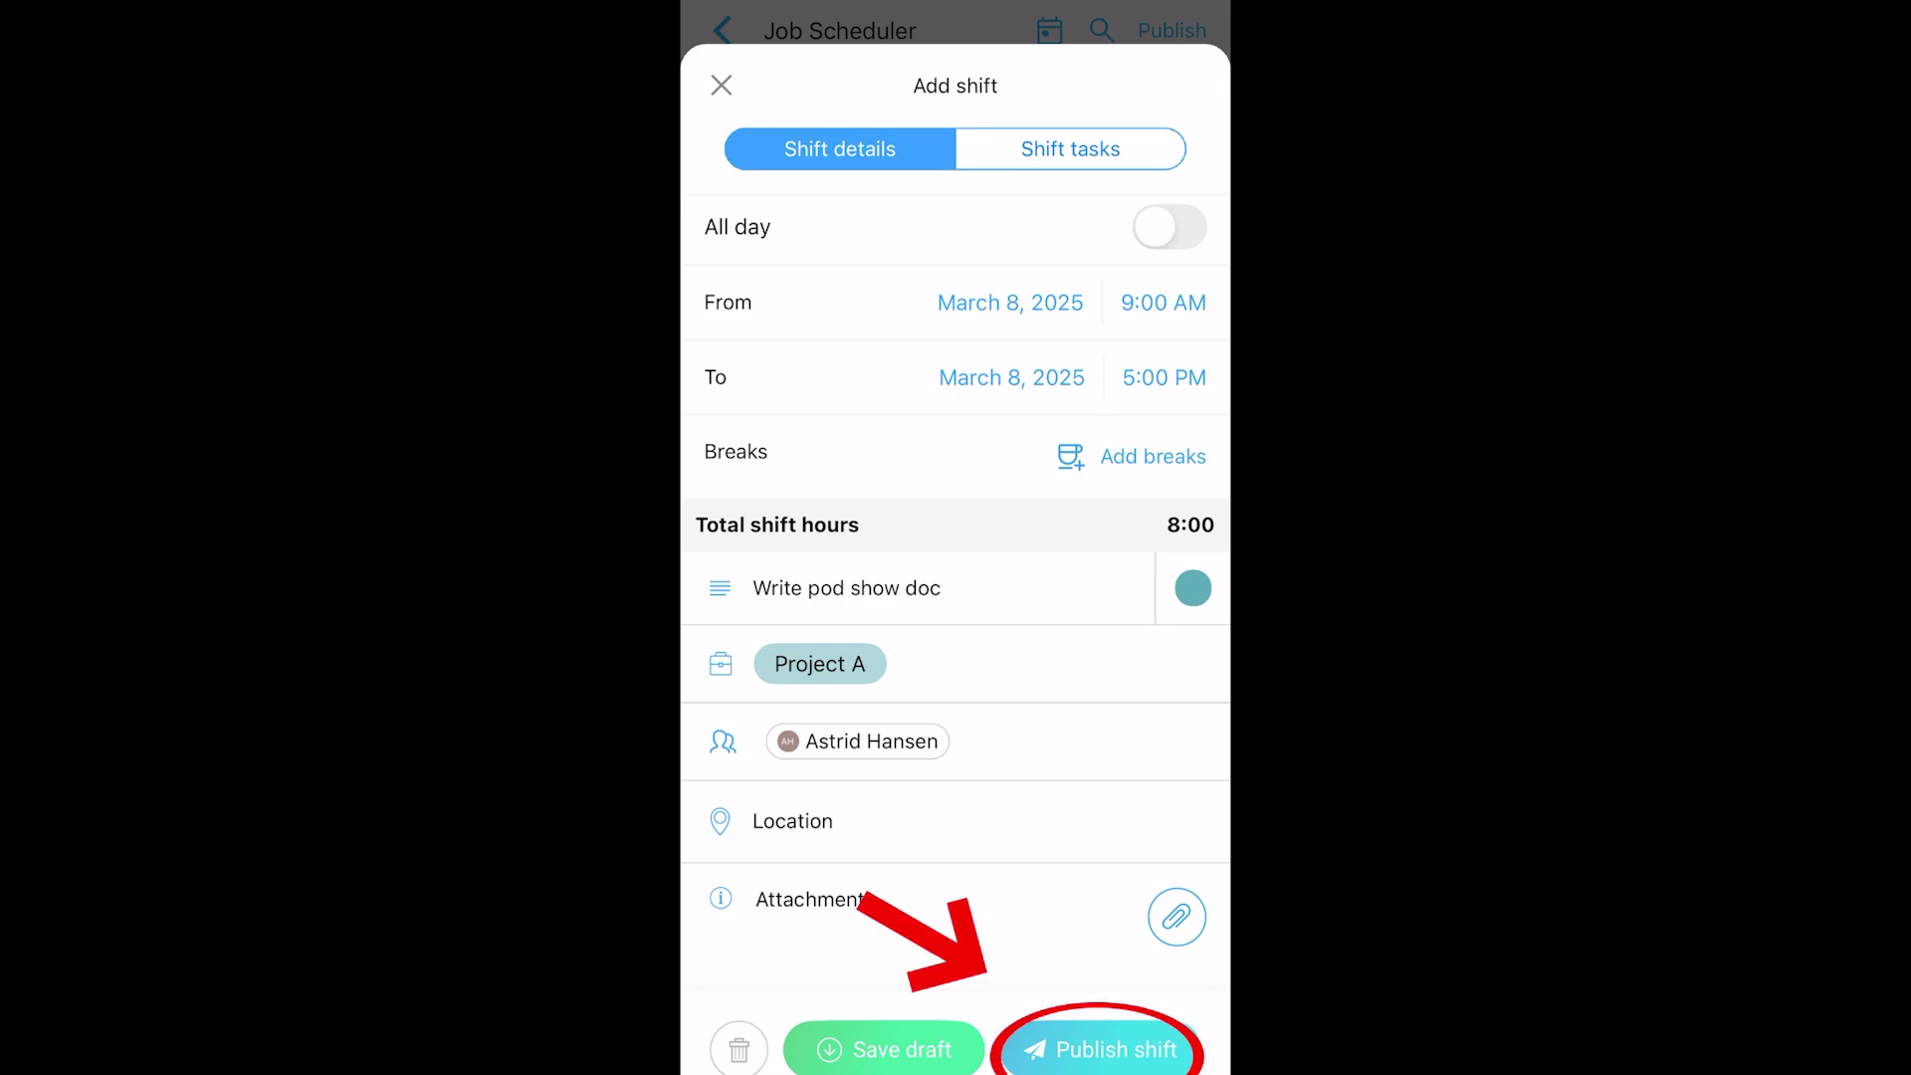
click(1100, 1049)
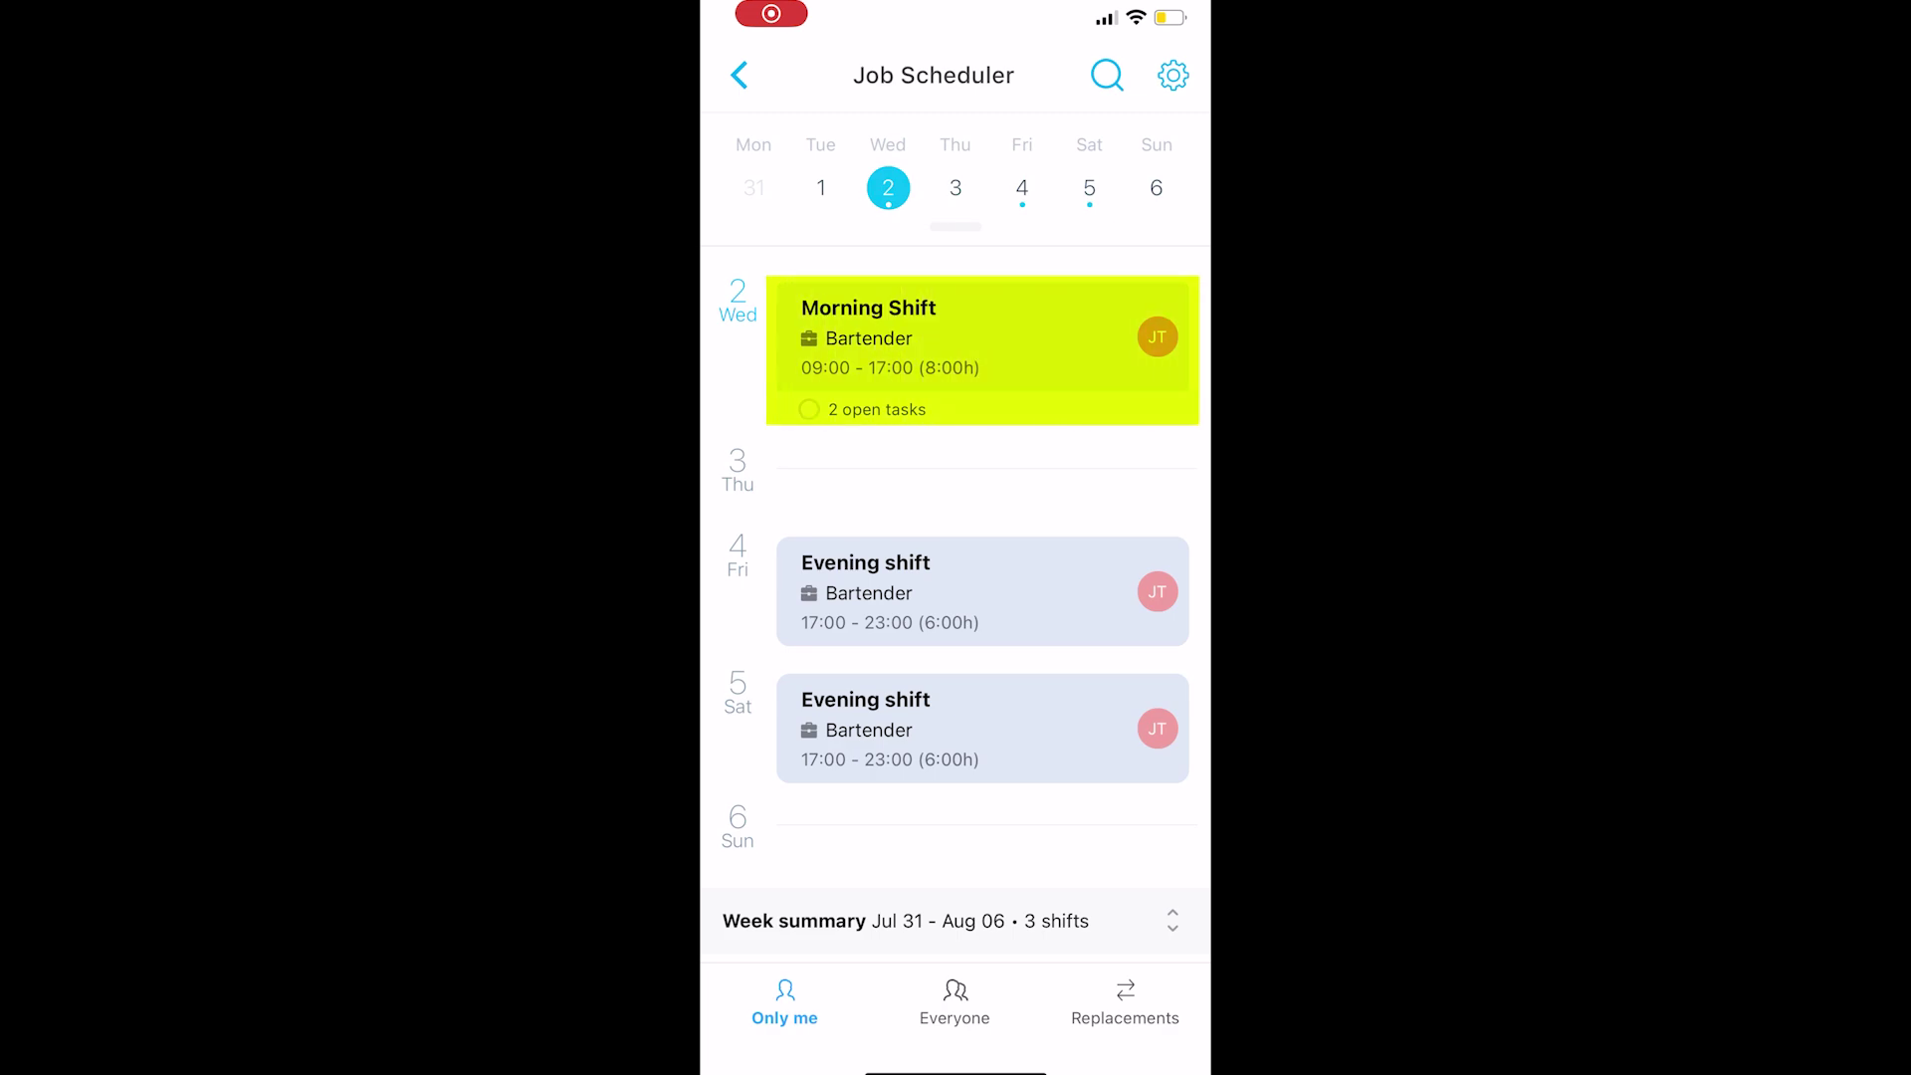
Check off the Morning Shift tasks Stack Fridge and Order Sodas
click(955, 339)
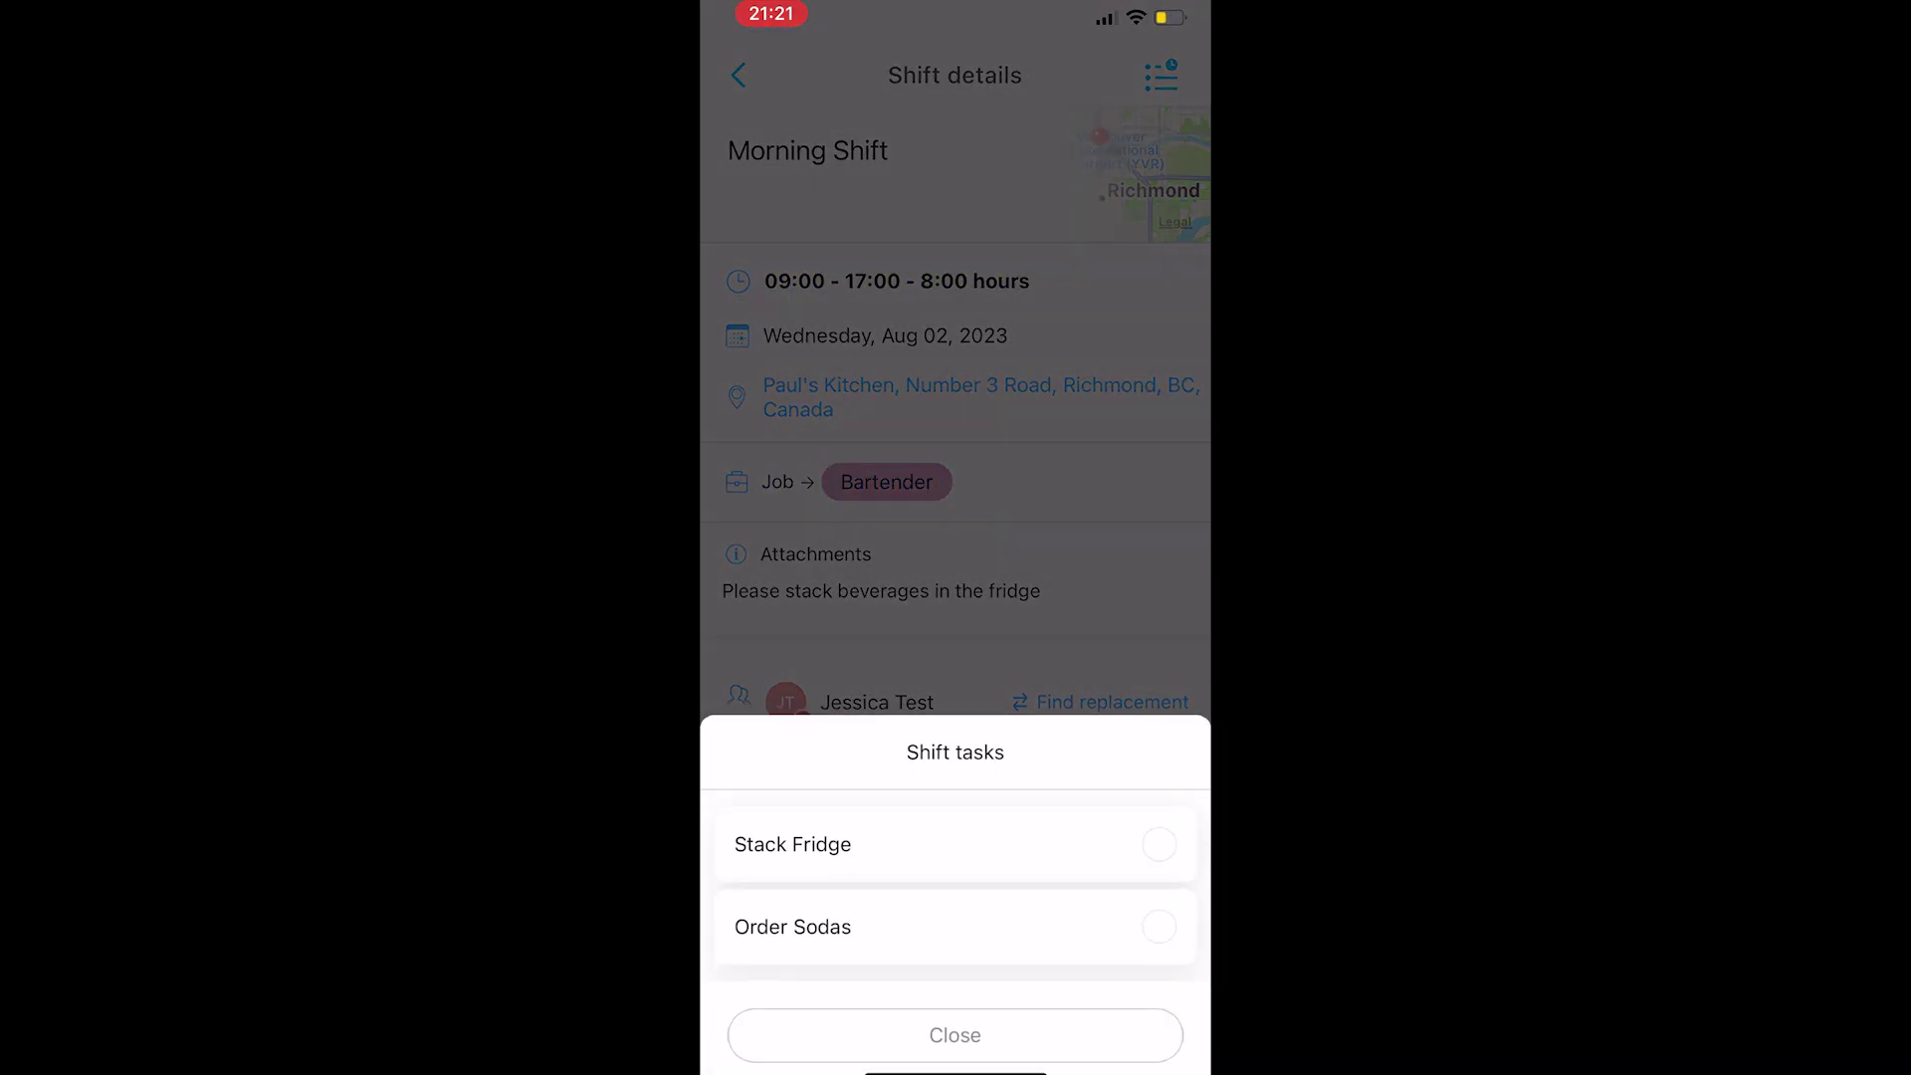
click(1158, 844)
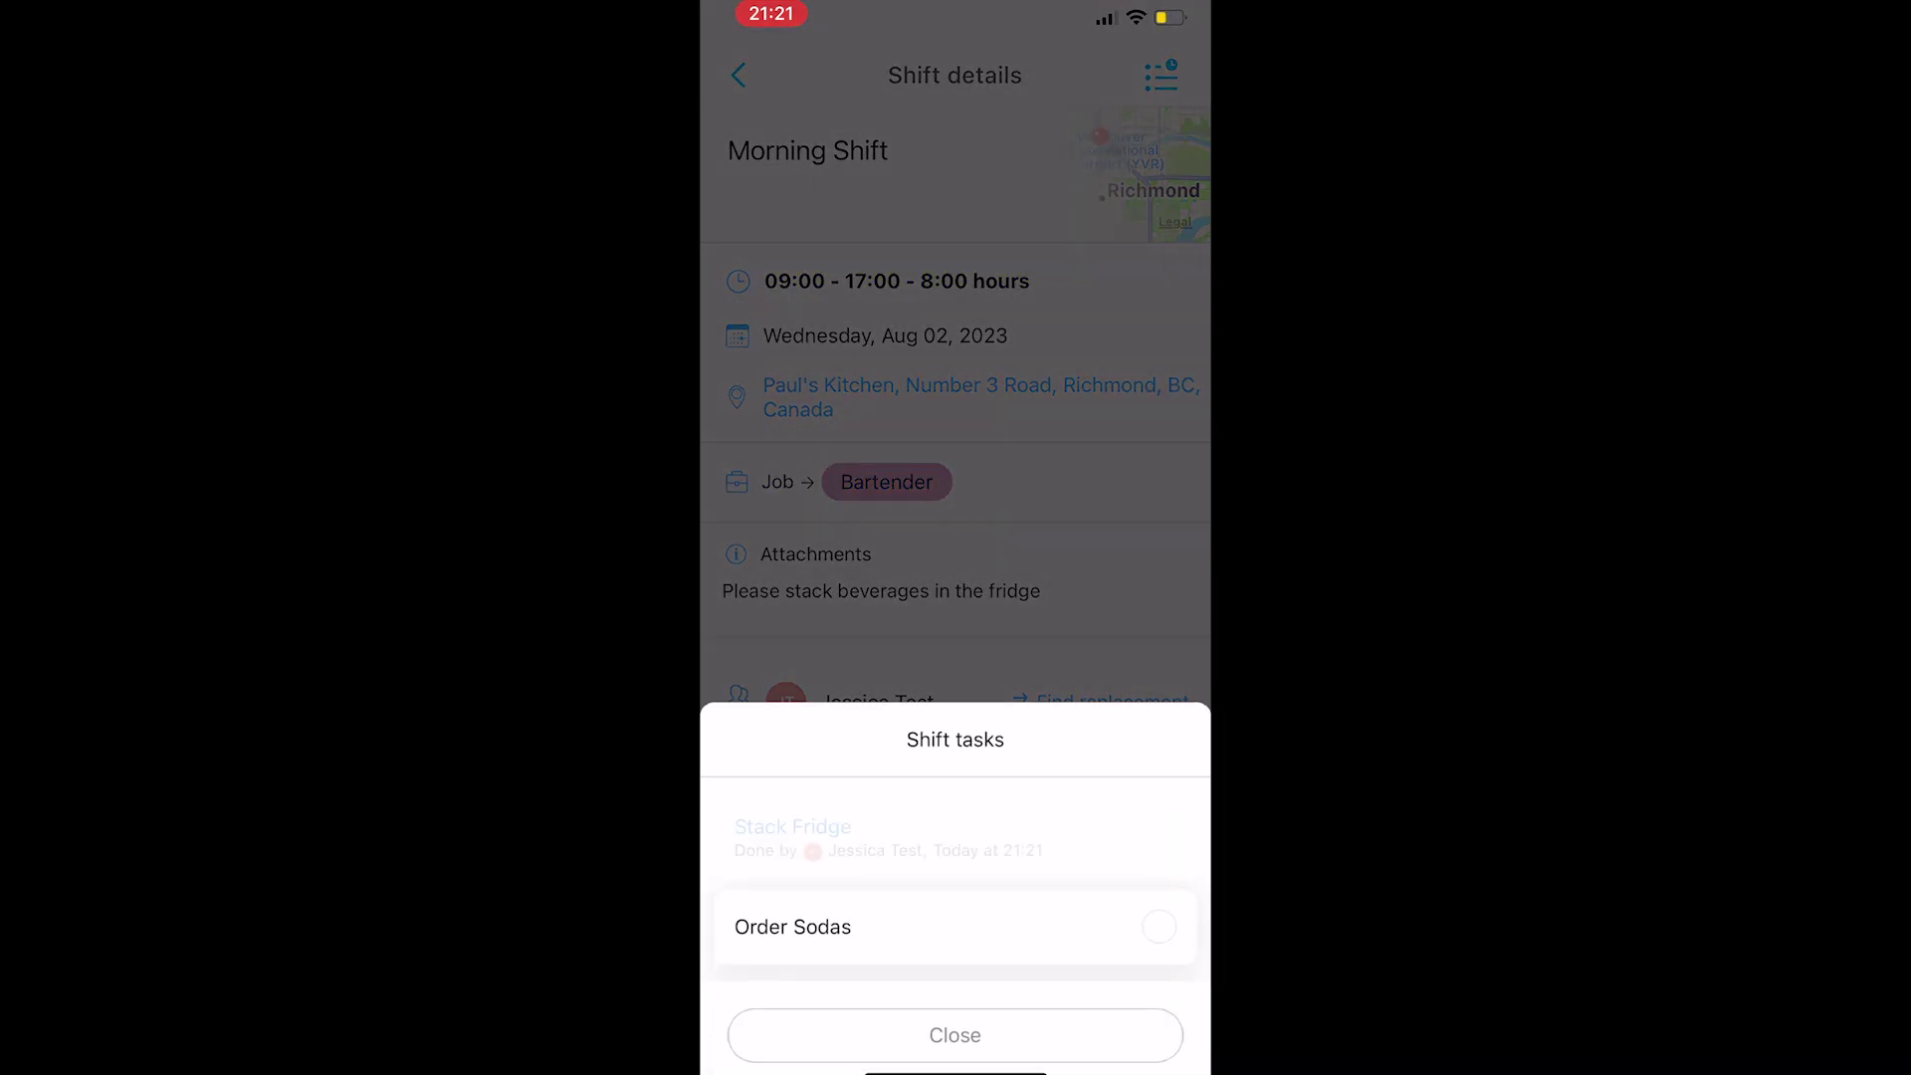
click(1159, 921)
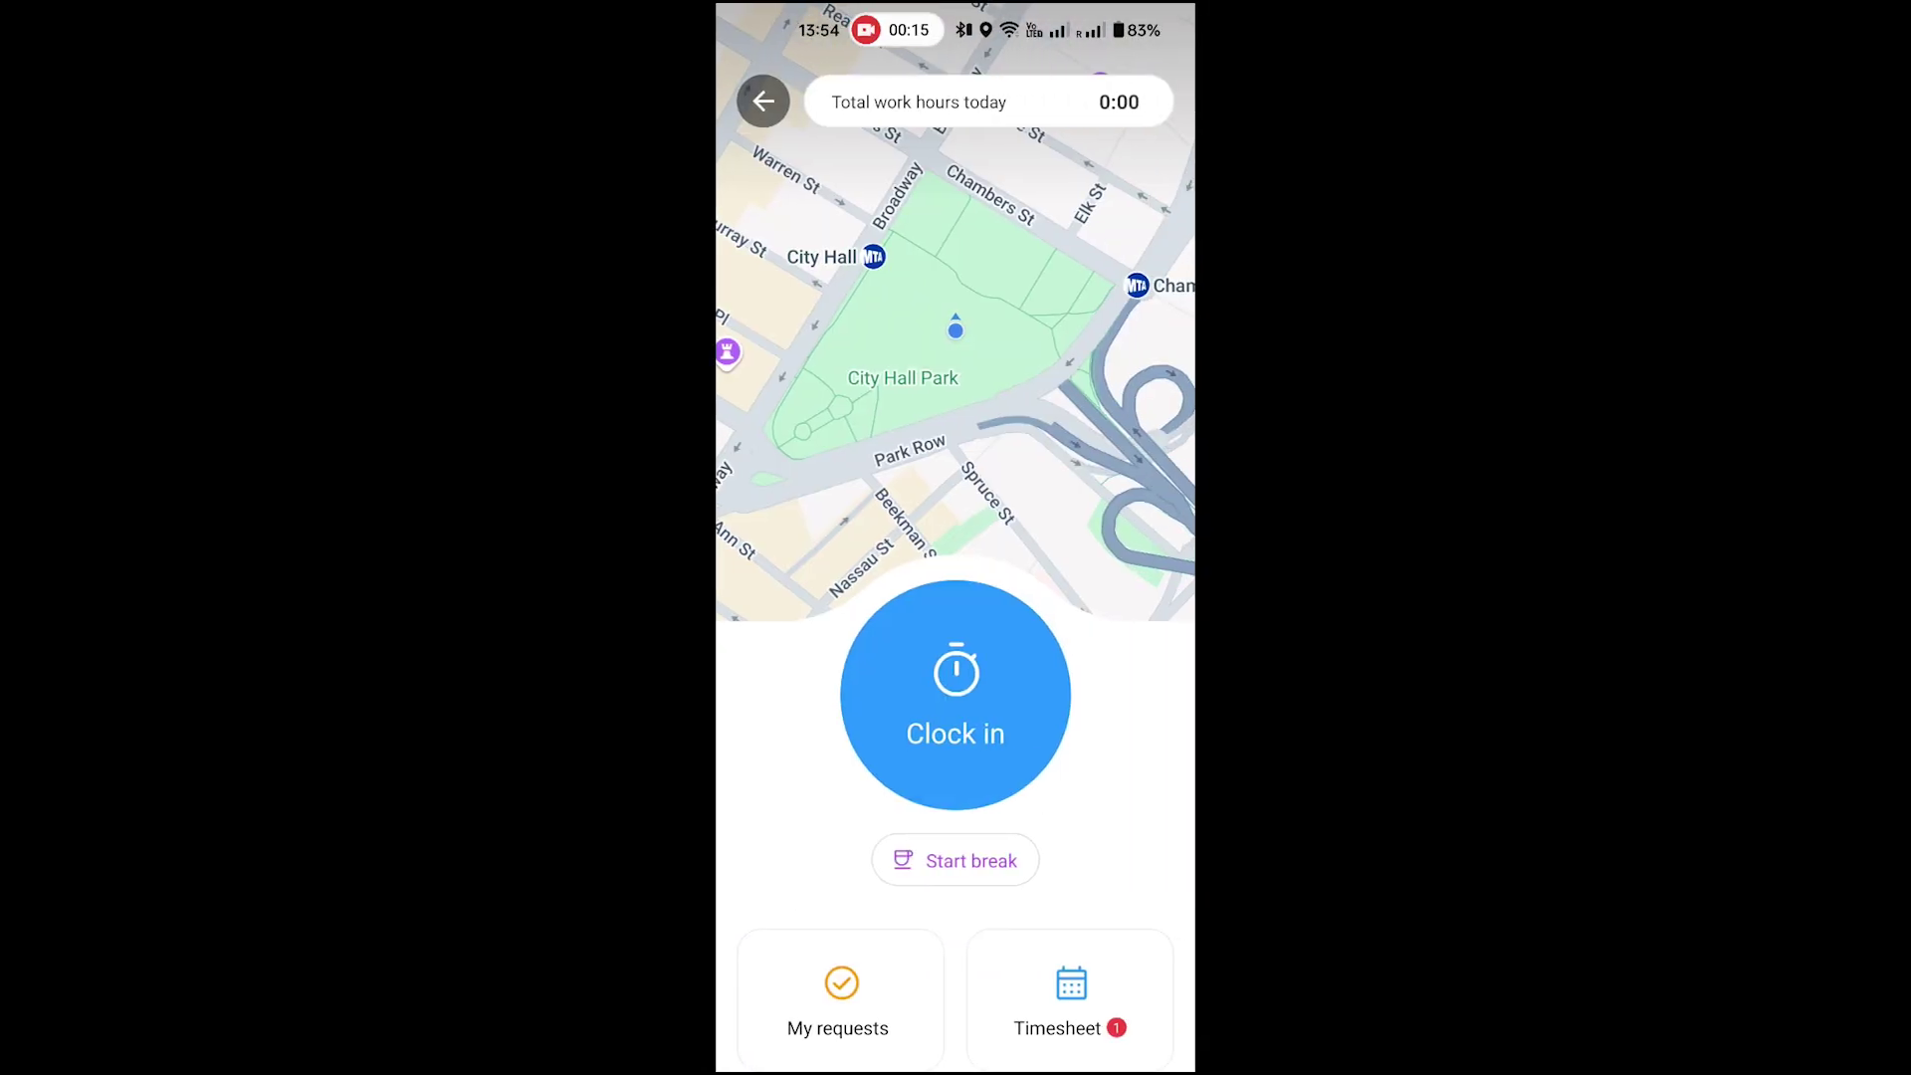
Clock in on the Time Clock to start the Project Manager shift timer, then return to the Feed
click(955, 695)
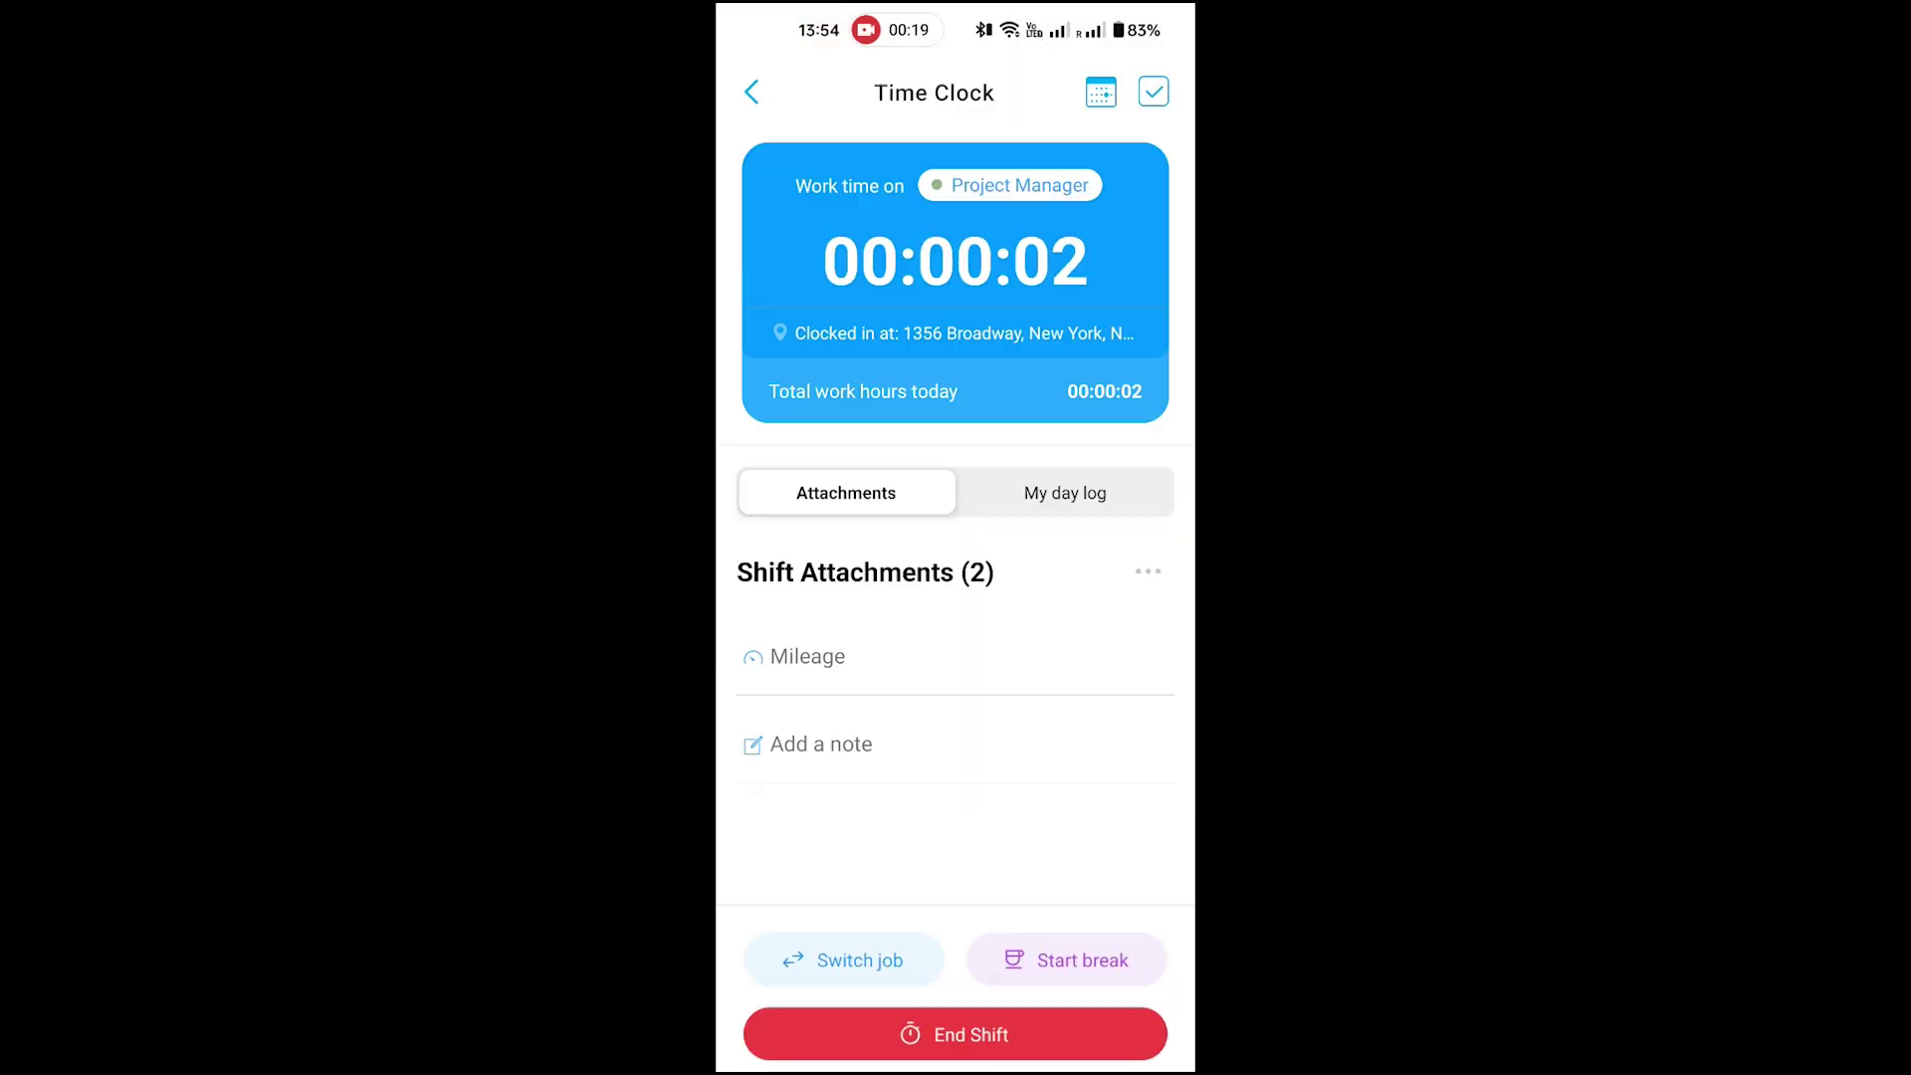
click(751, 93)
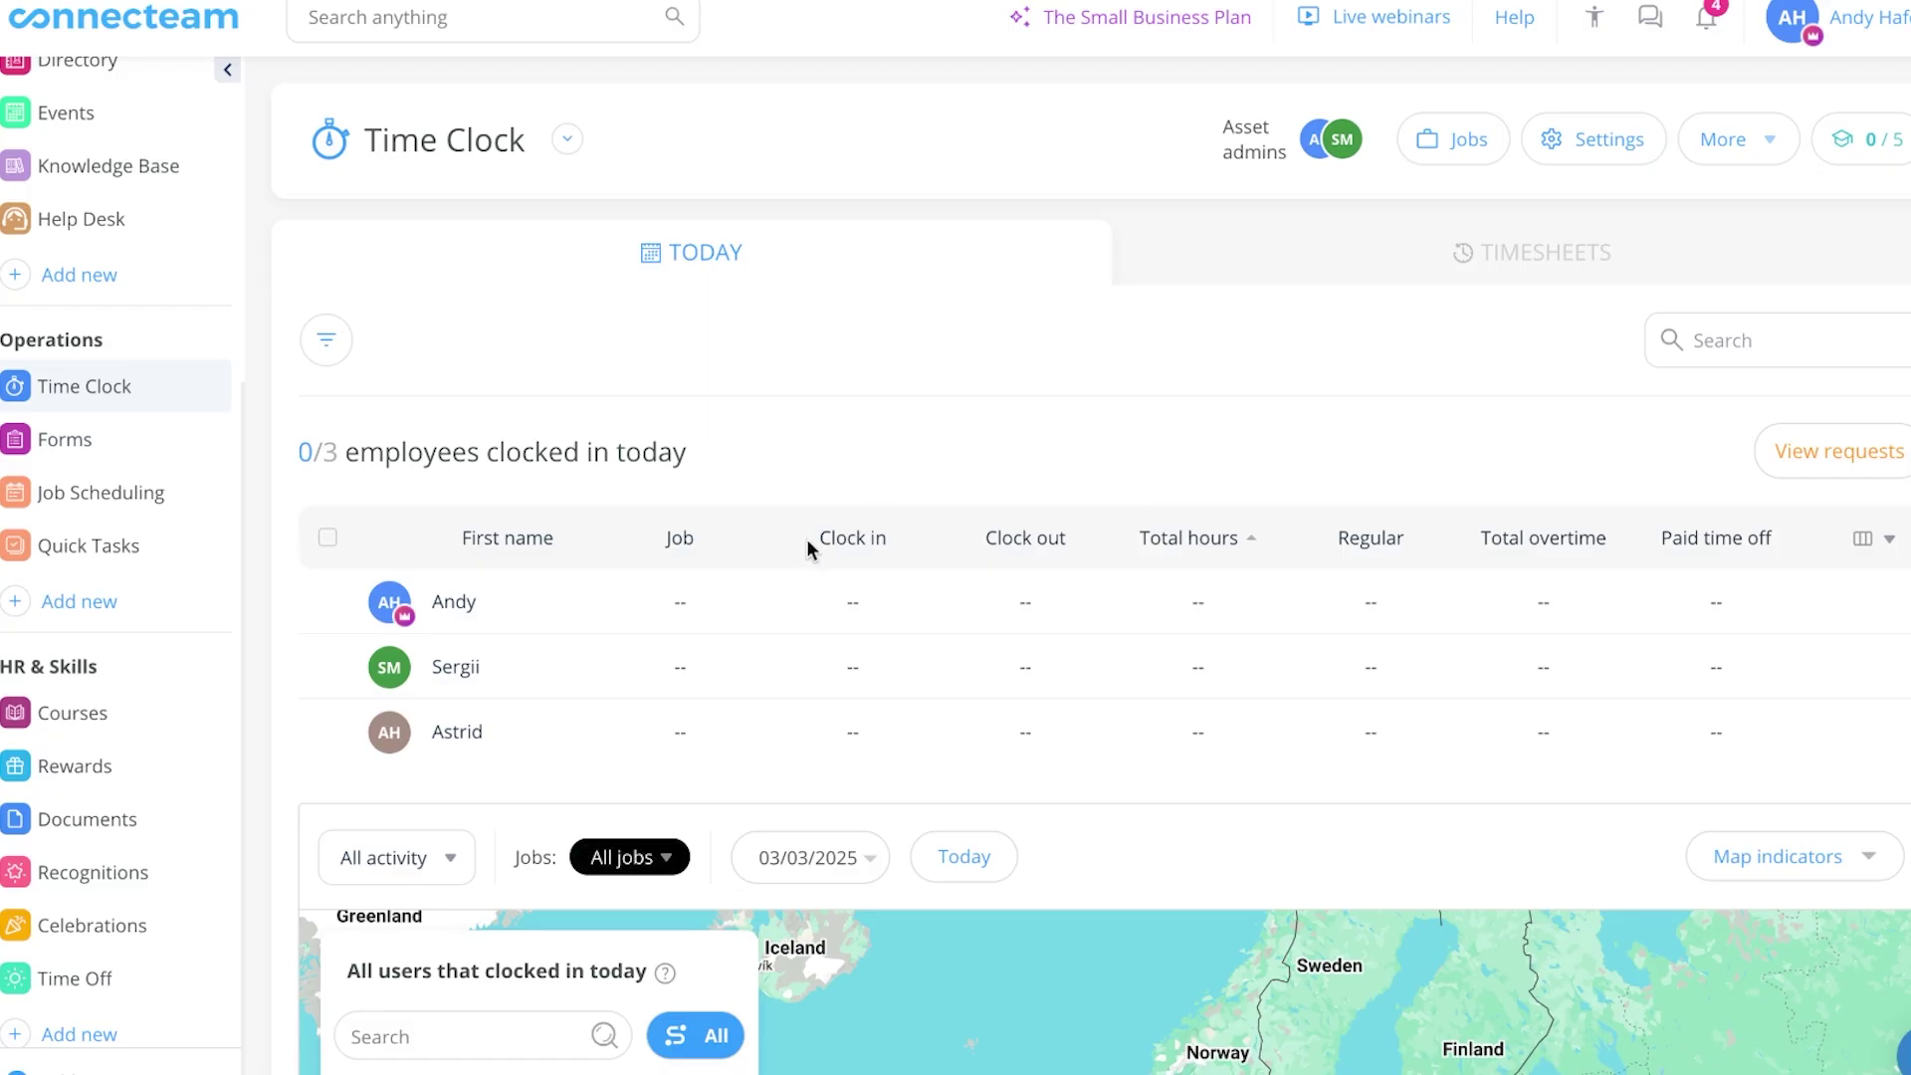
Sort today's clock-in table by Paid time off and pan the live map toward the Atlantic
drag(810, 540, 1219, 546)
drag(1336, 538, 1776, 535)
click(1251, 450)
scroll(1251, 450, down, 10)
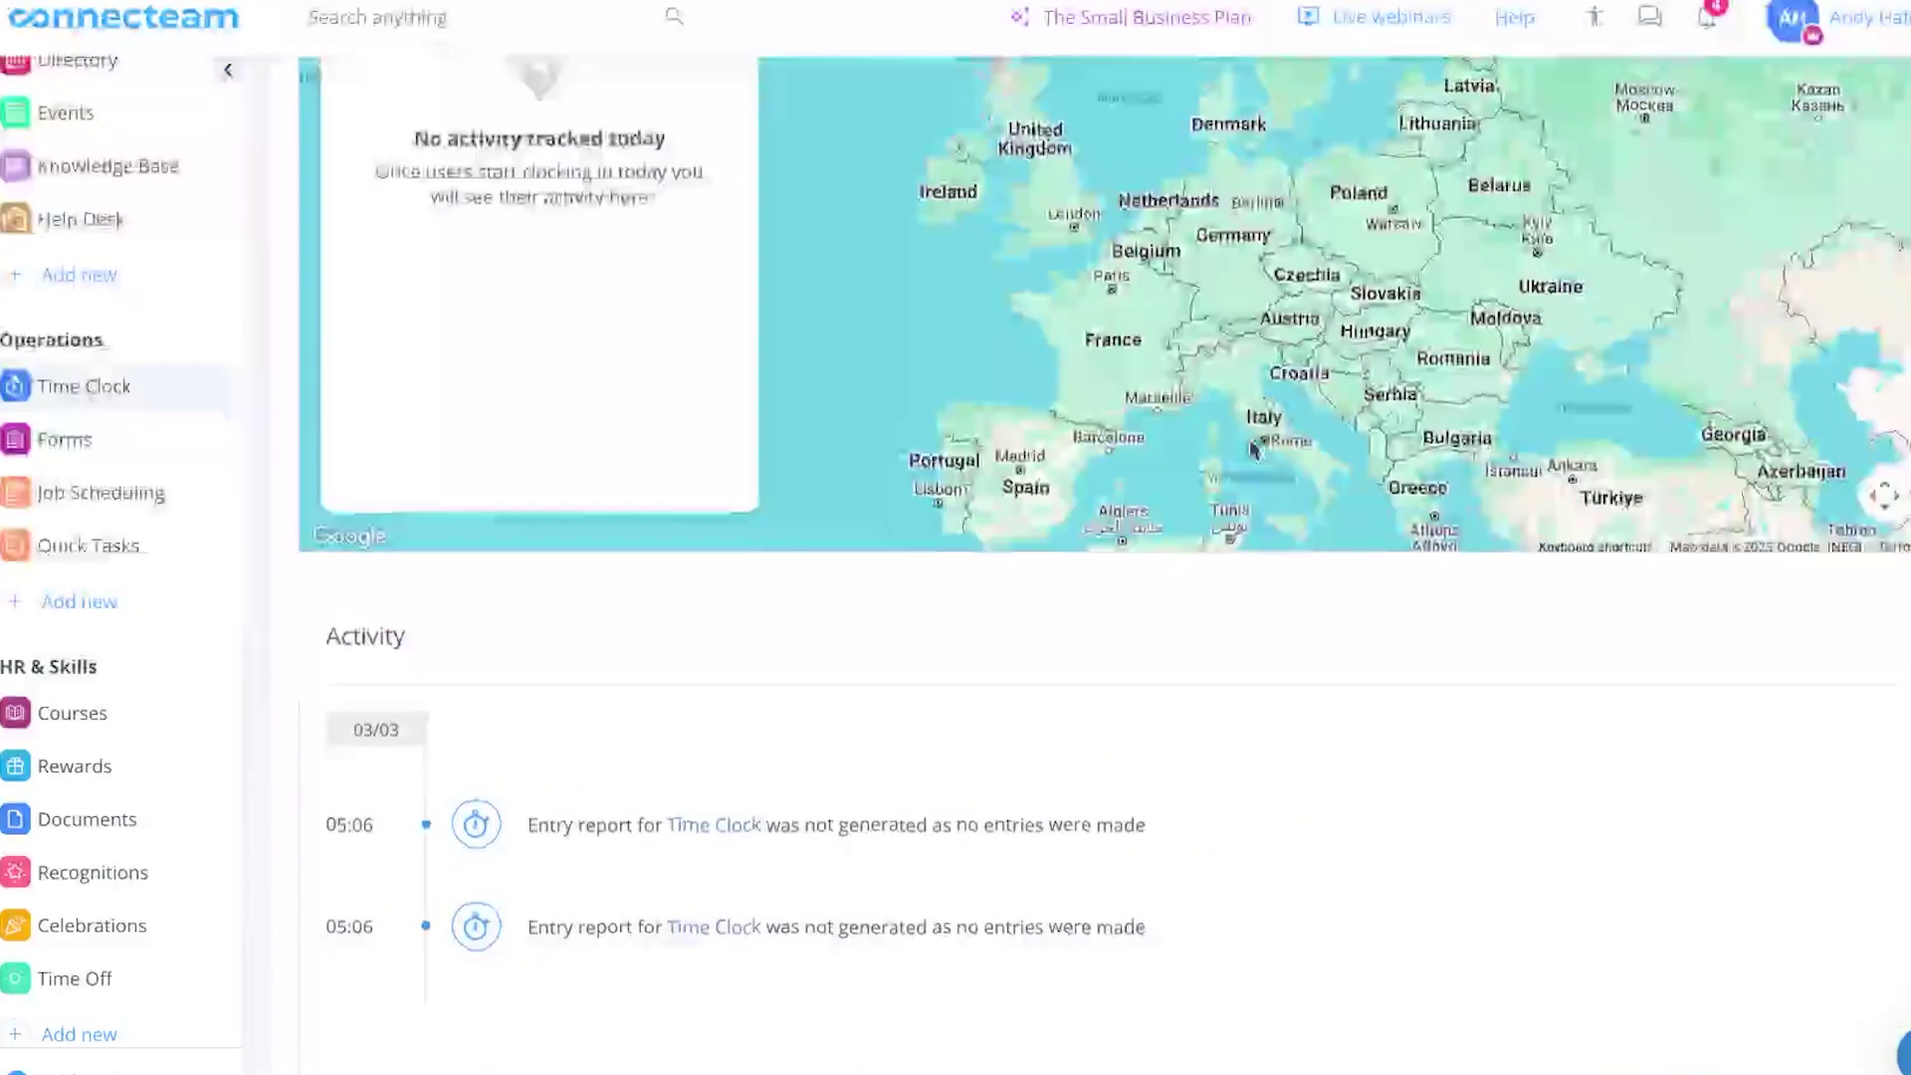
scroll(1249, 495, up, 4)
scroll(1249, 495, up, 1)
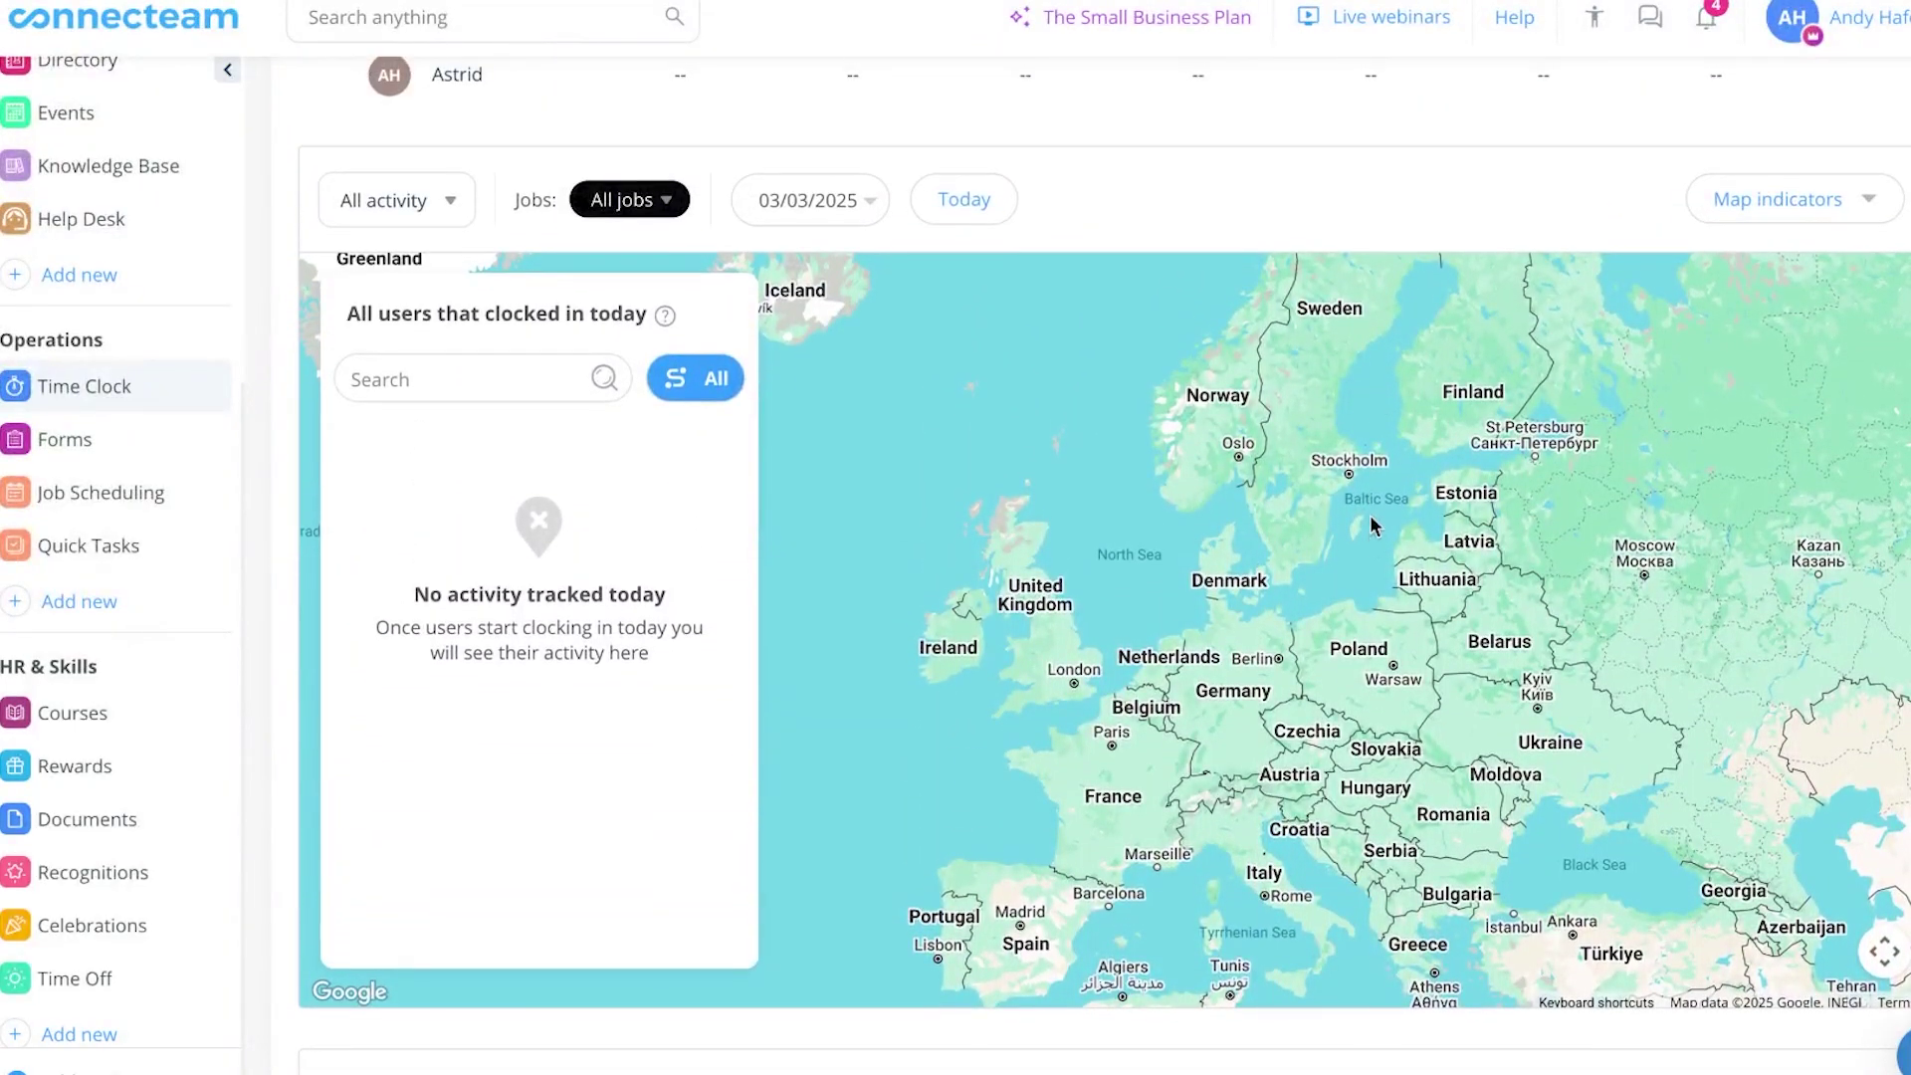
drag(1267, 614, 1463, 630)
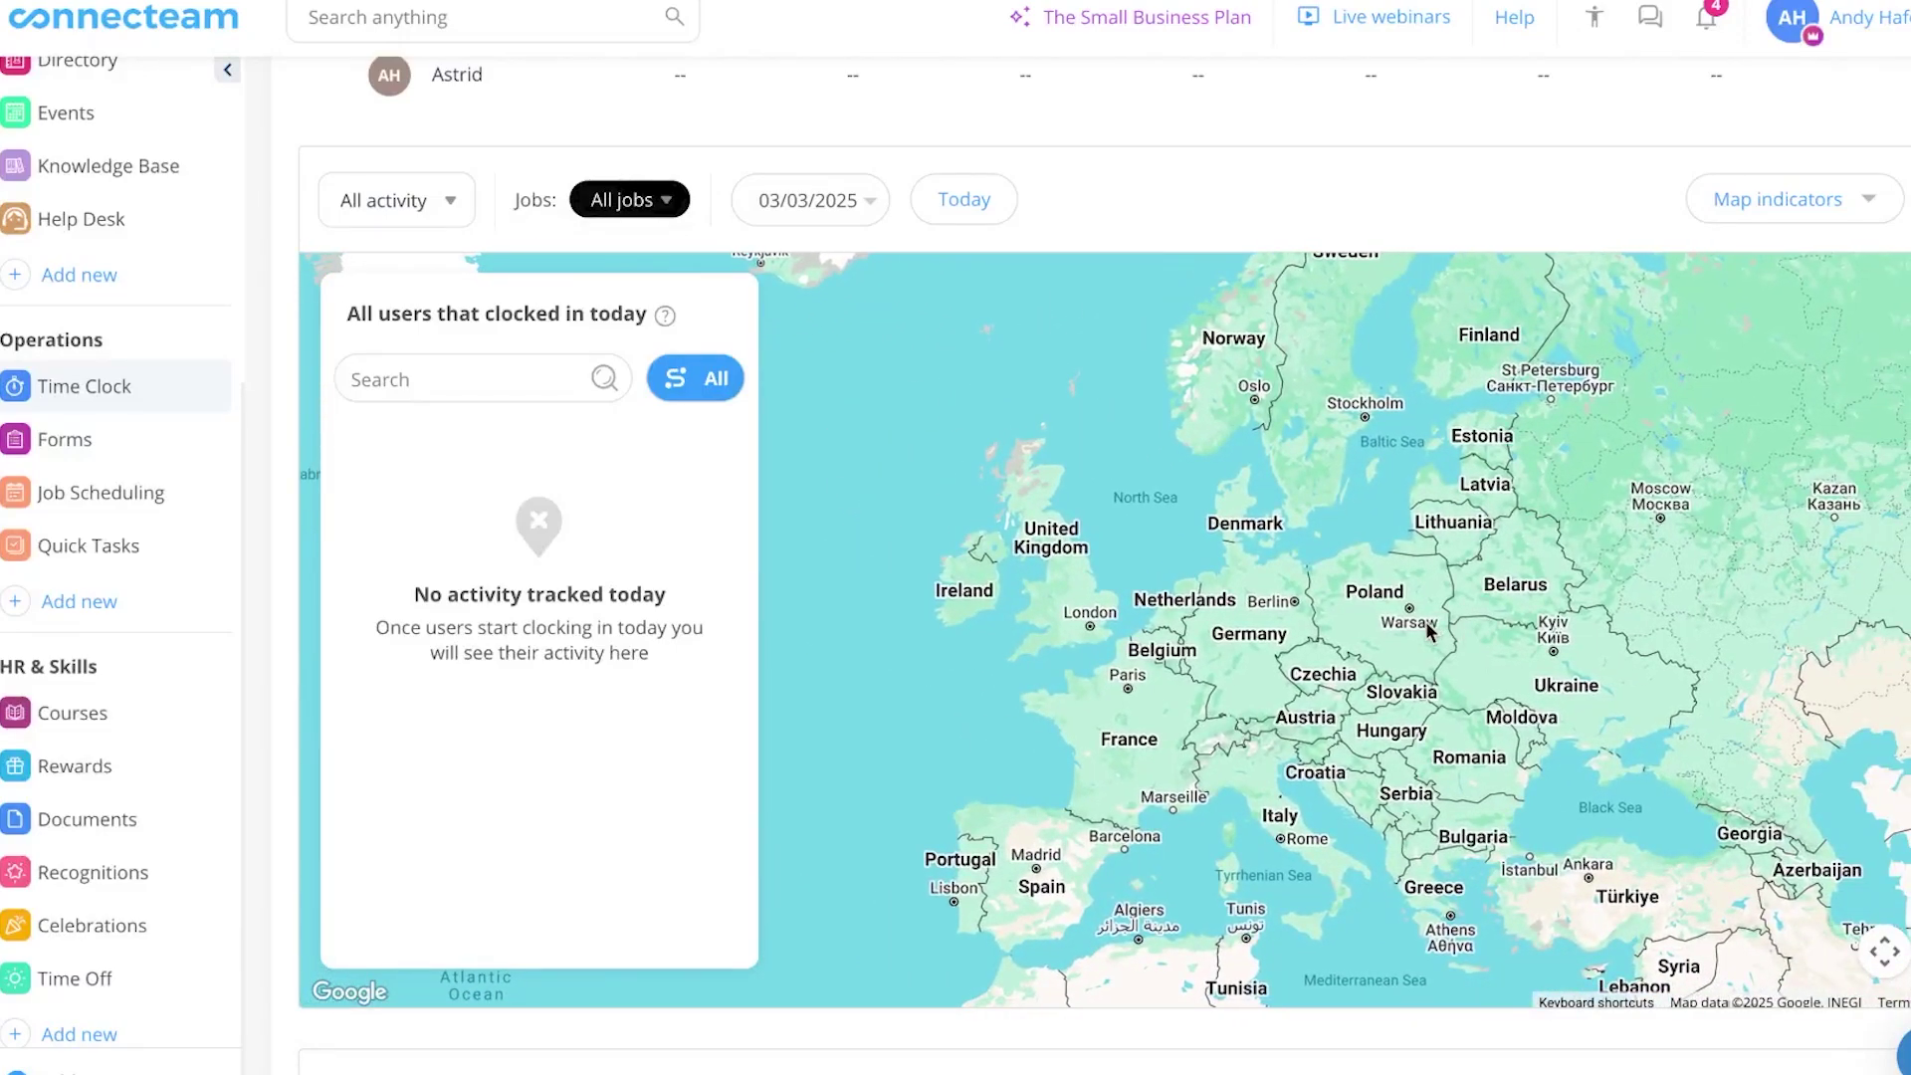
scroll(1125, 383, up, 5)
scroll(1124, 383, down, 2)
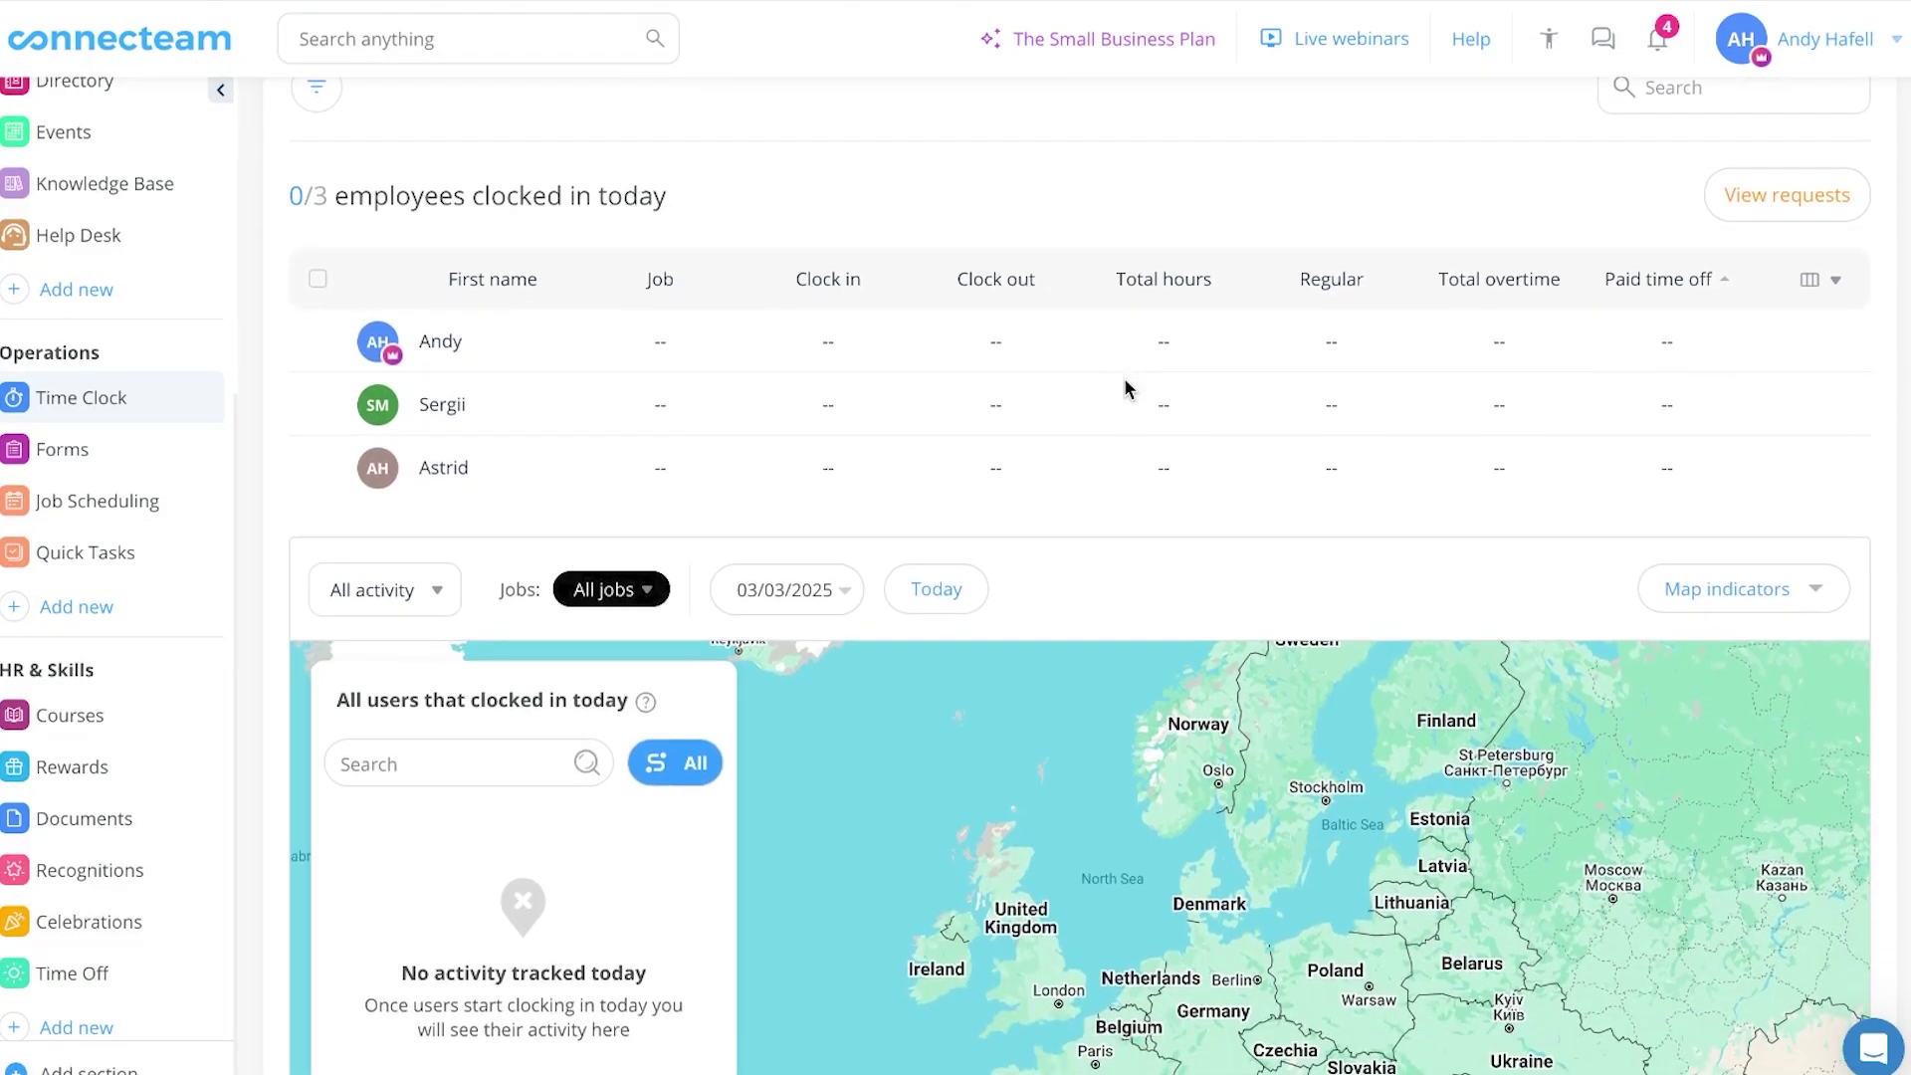
scroll(1125, 388, down, 1)
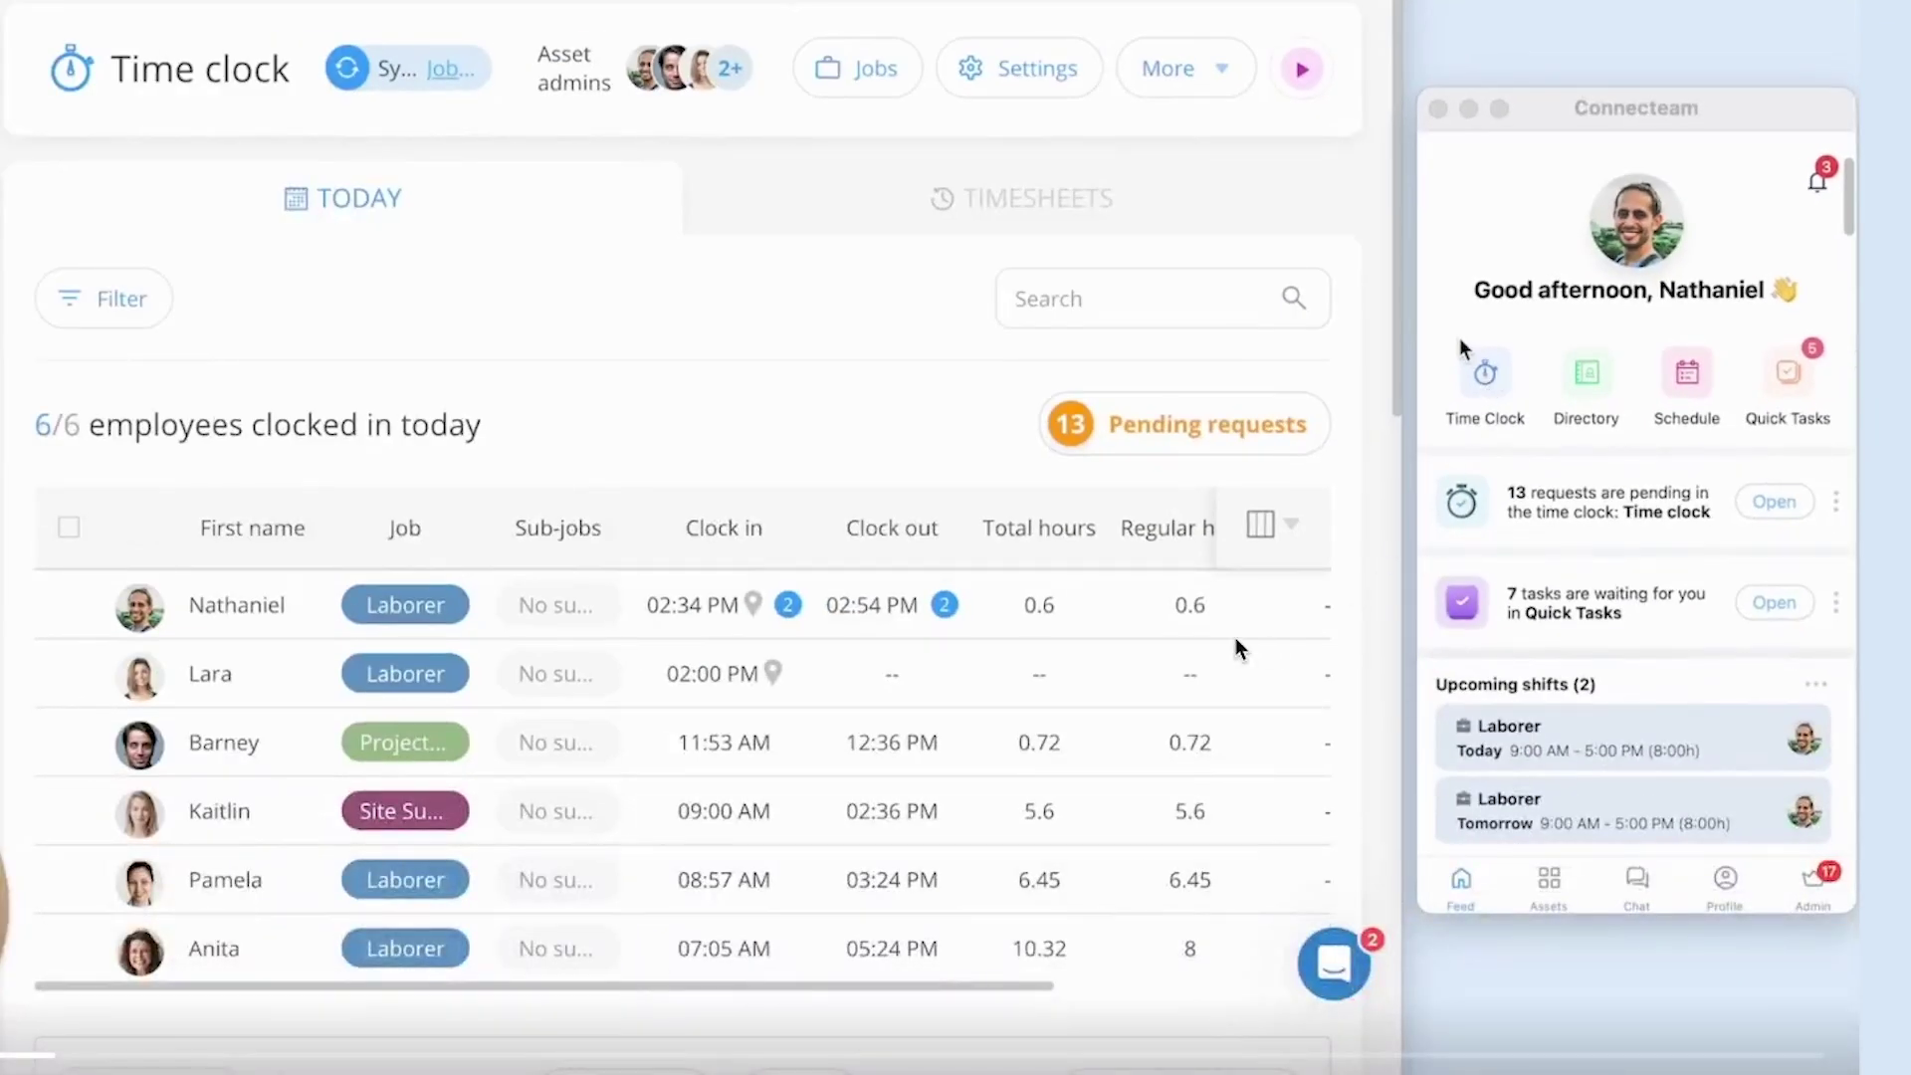
Start a Laborer shift in the employee Time Clock, then zoom and center the admin map on the tracked route
click(1460, 342)
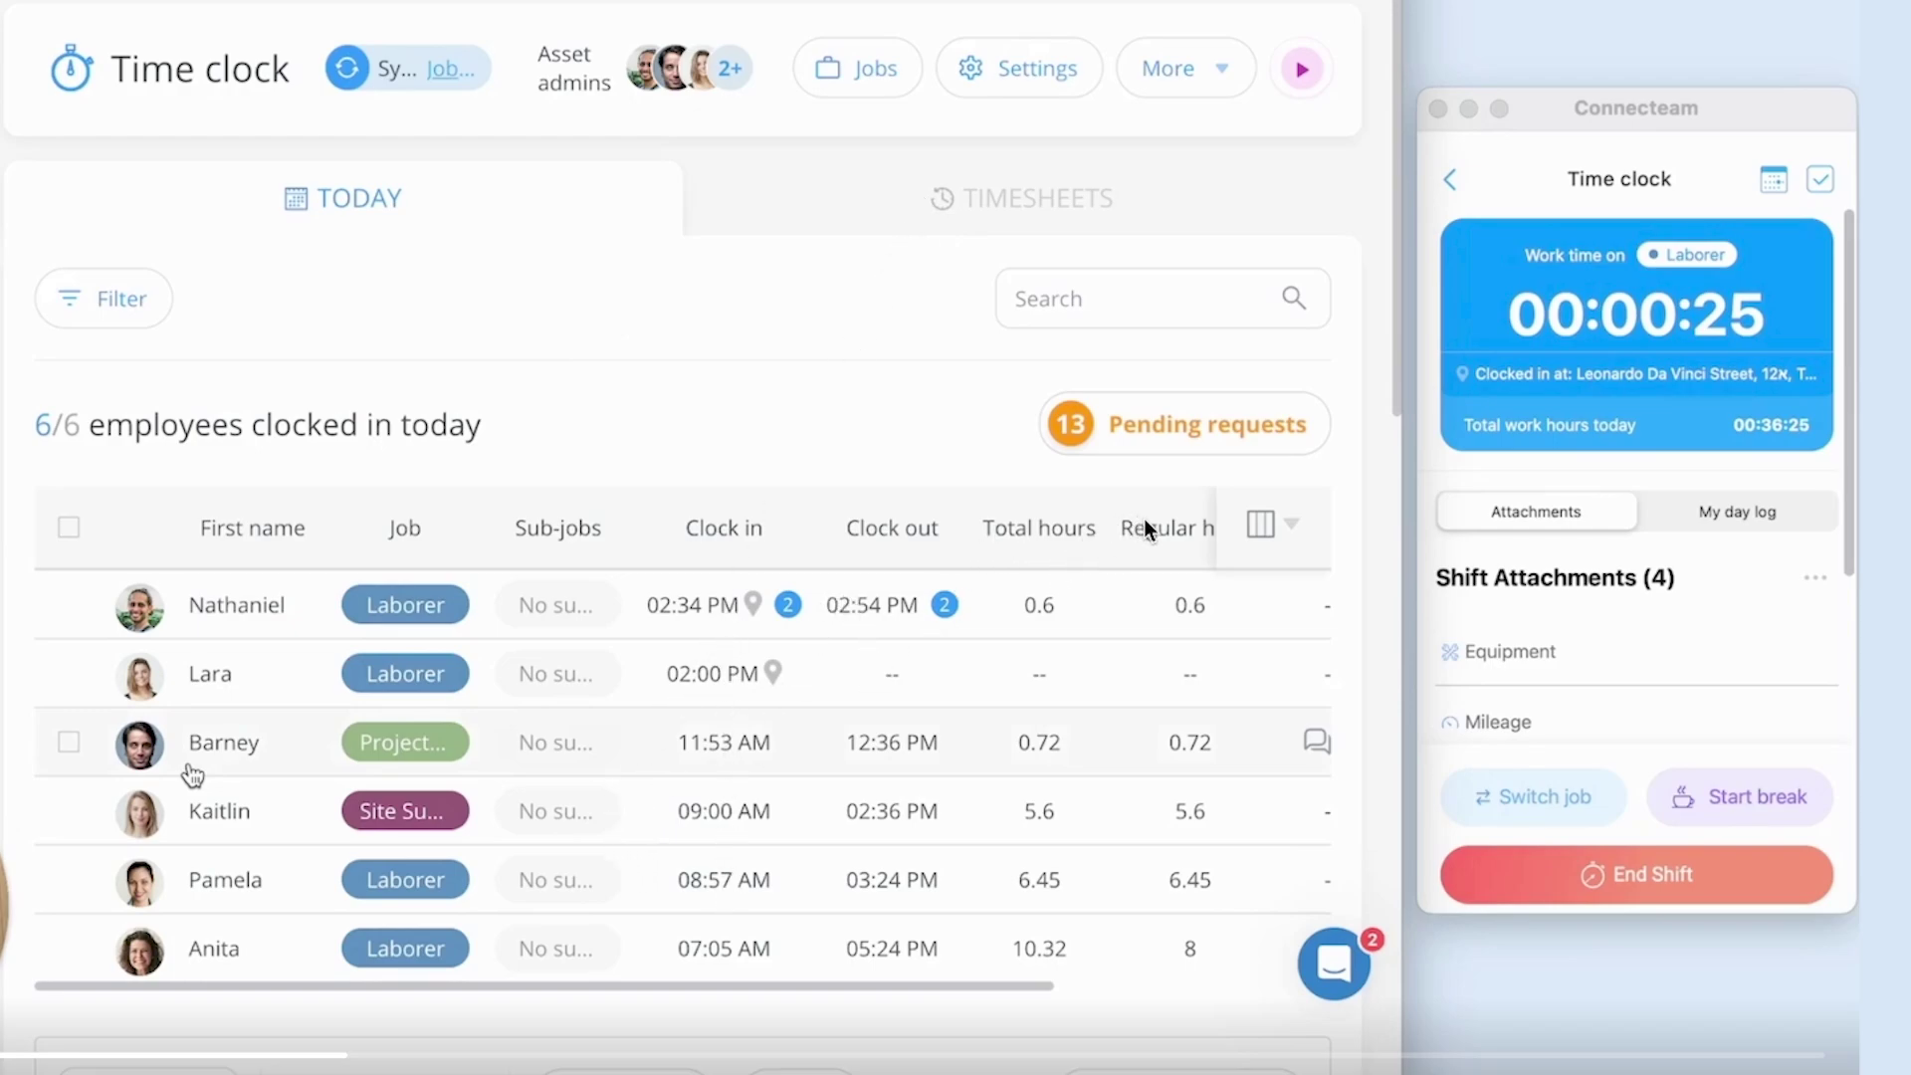
mouse_move(756, 609)
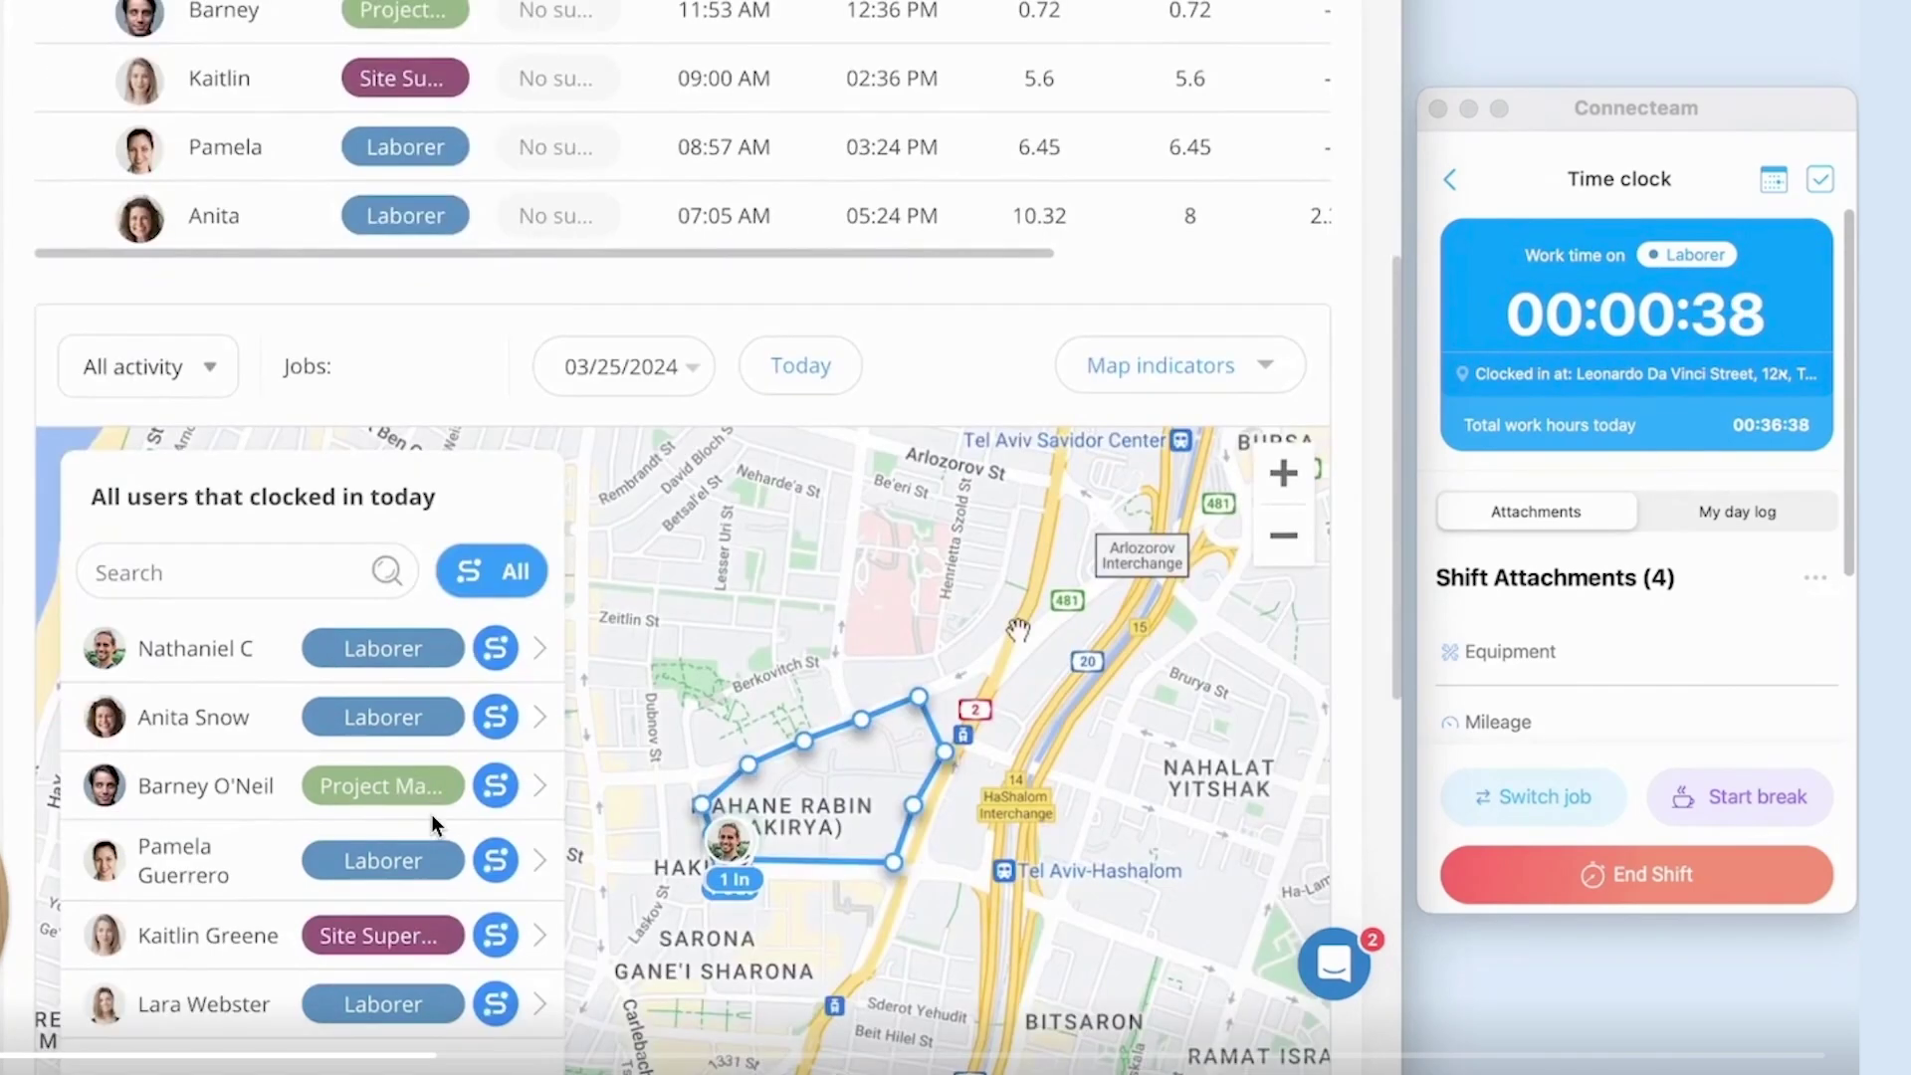
scroll(464, 826, down, 1)
click(1283, 411)
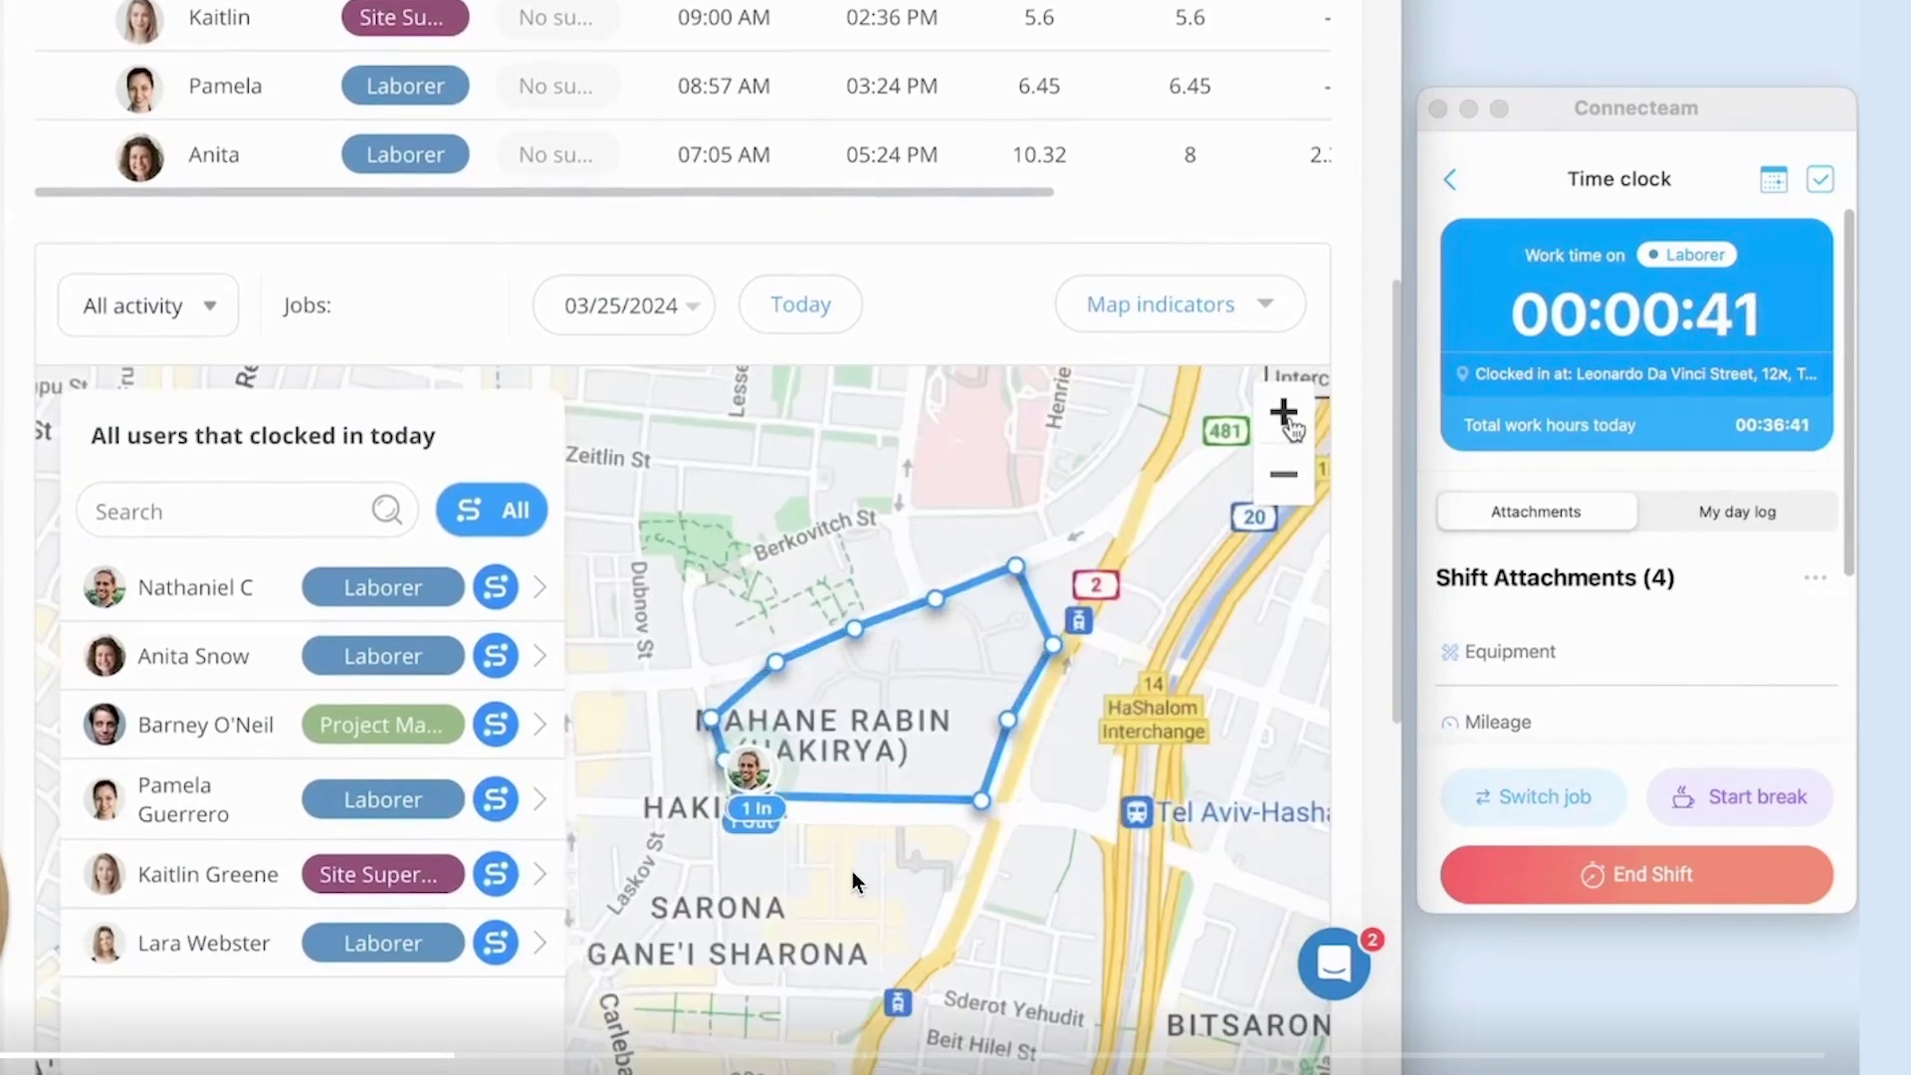
drag(835, 780, 744, 780)
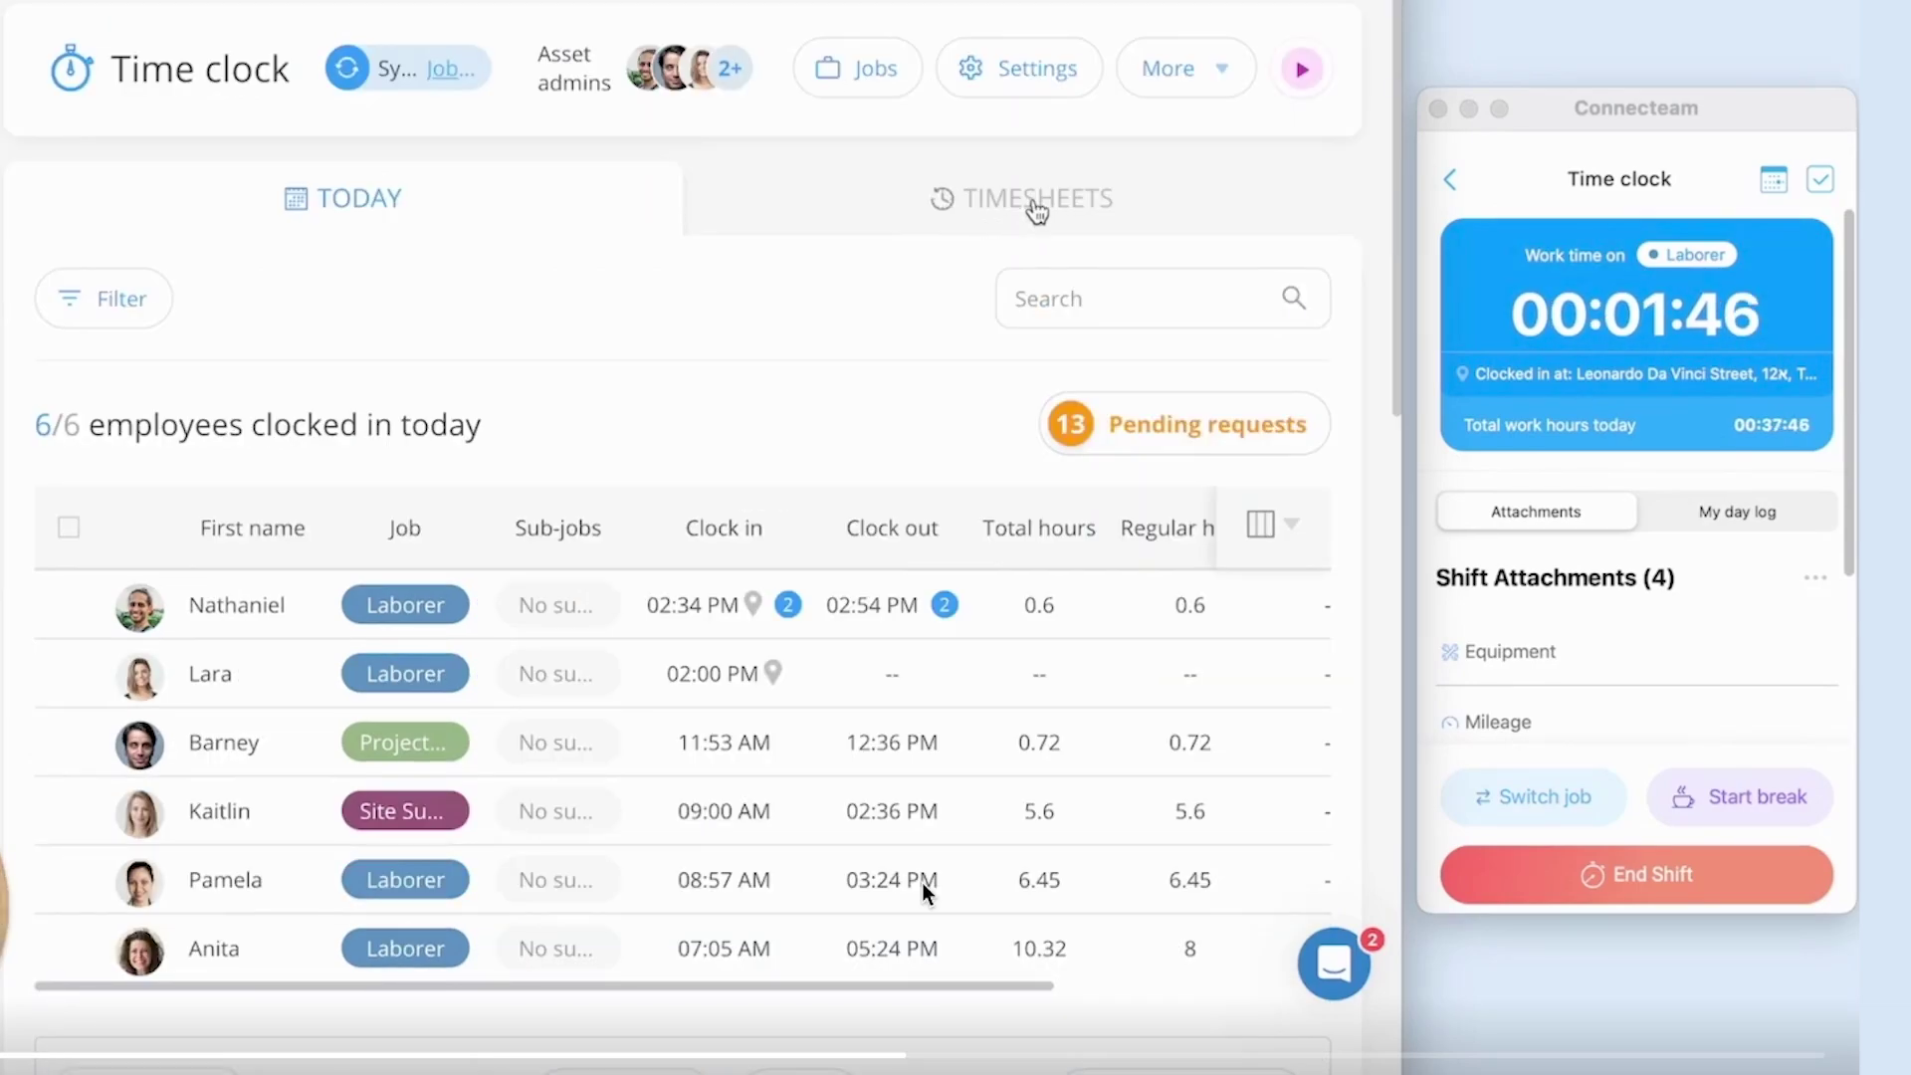
From Timesheets, use Export to reach the payroll integrations: Gusto, QuickBooks Online, Xero
click(1035, 209)
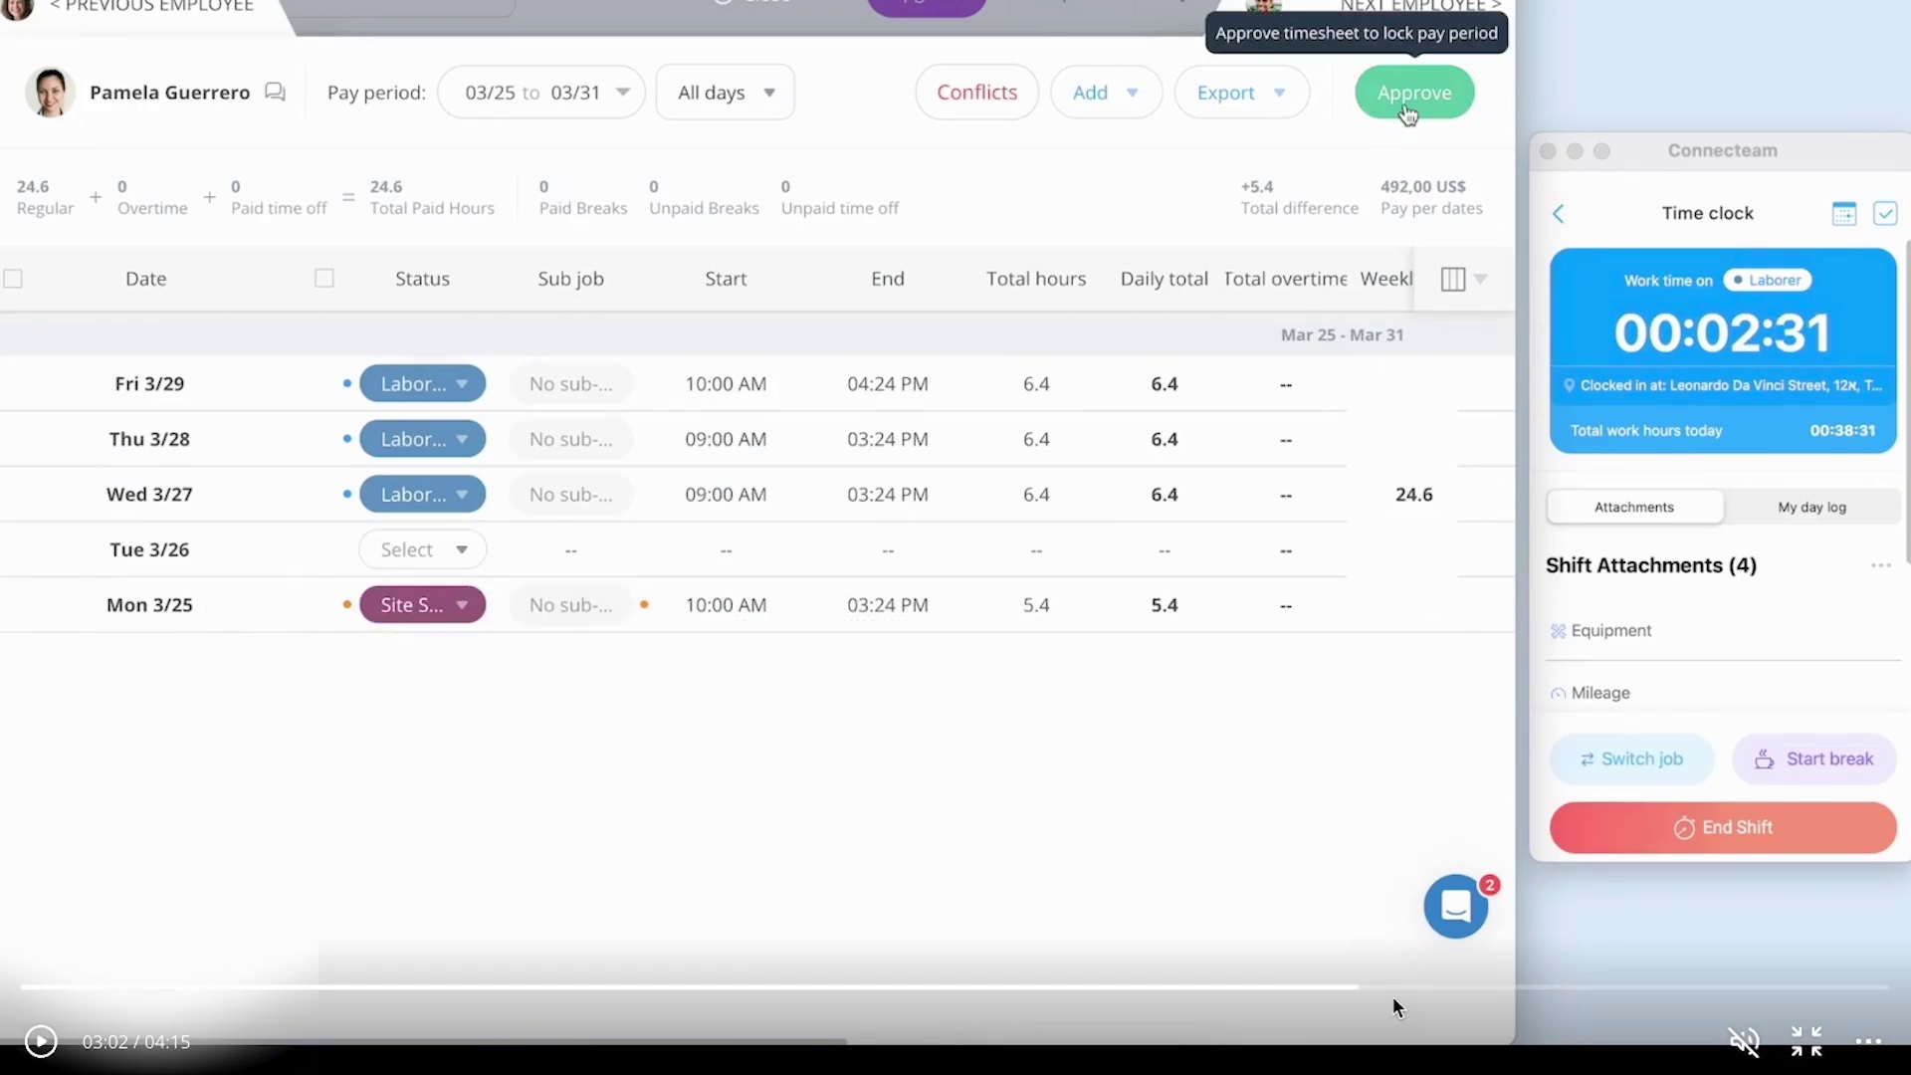
click(1484, 986)
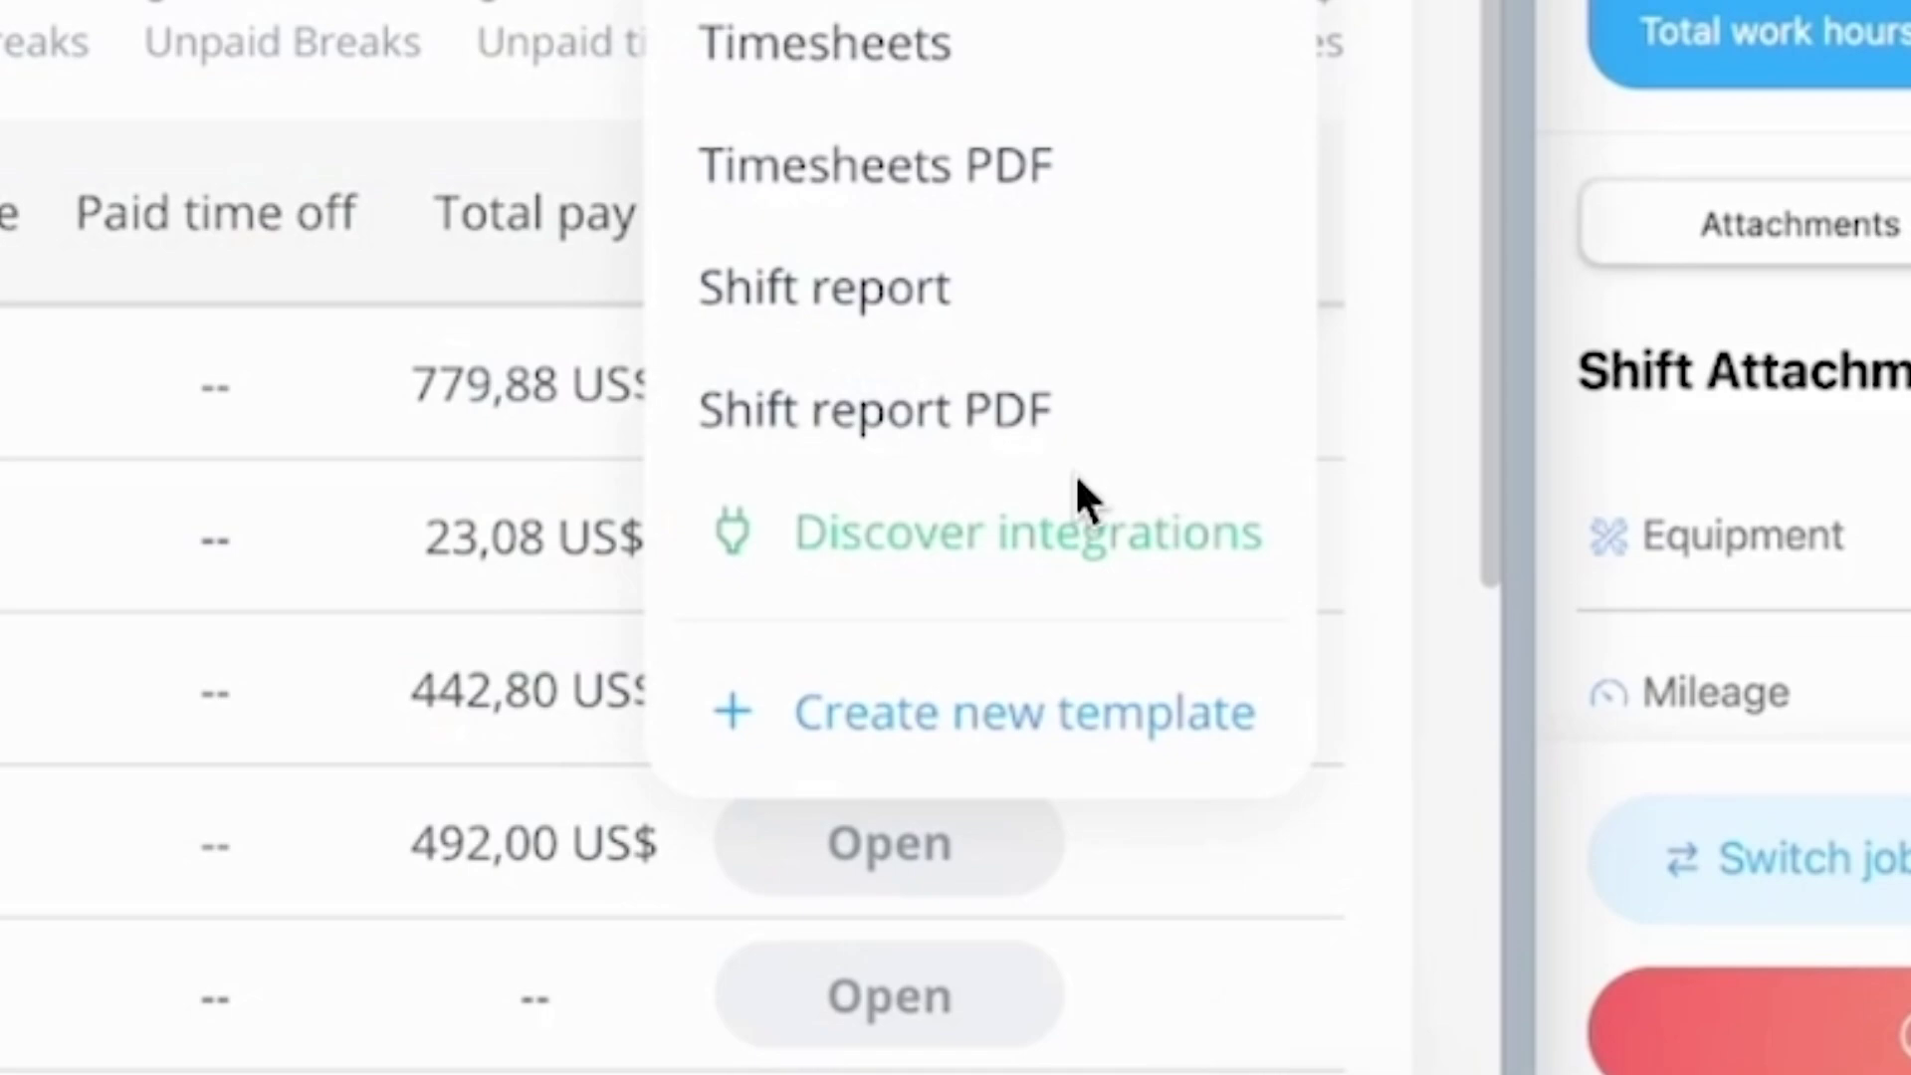
click(1113, 579)
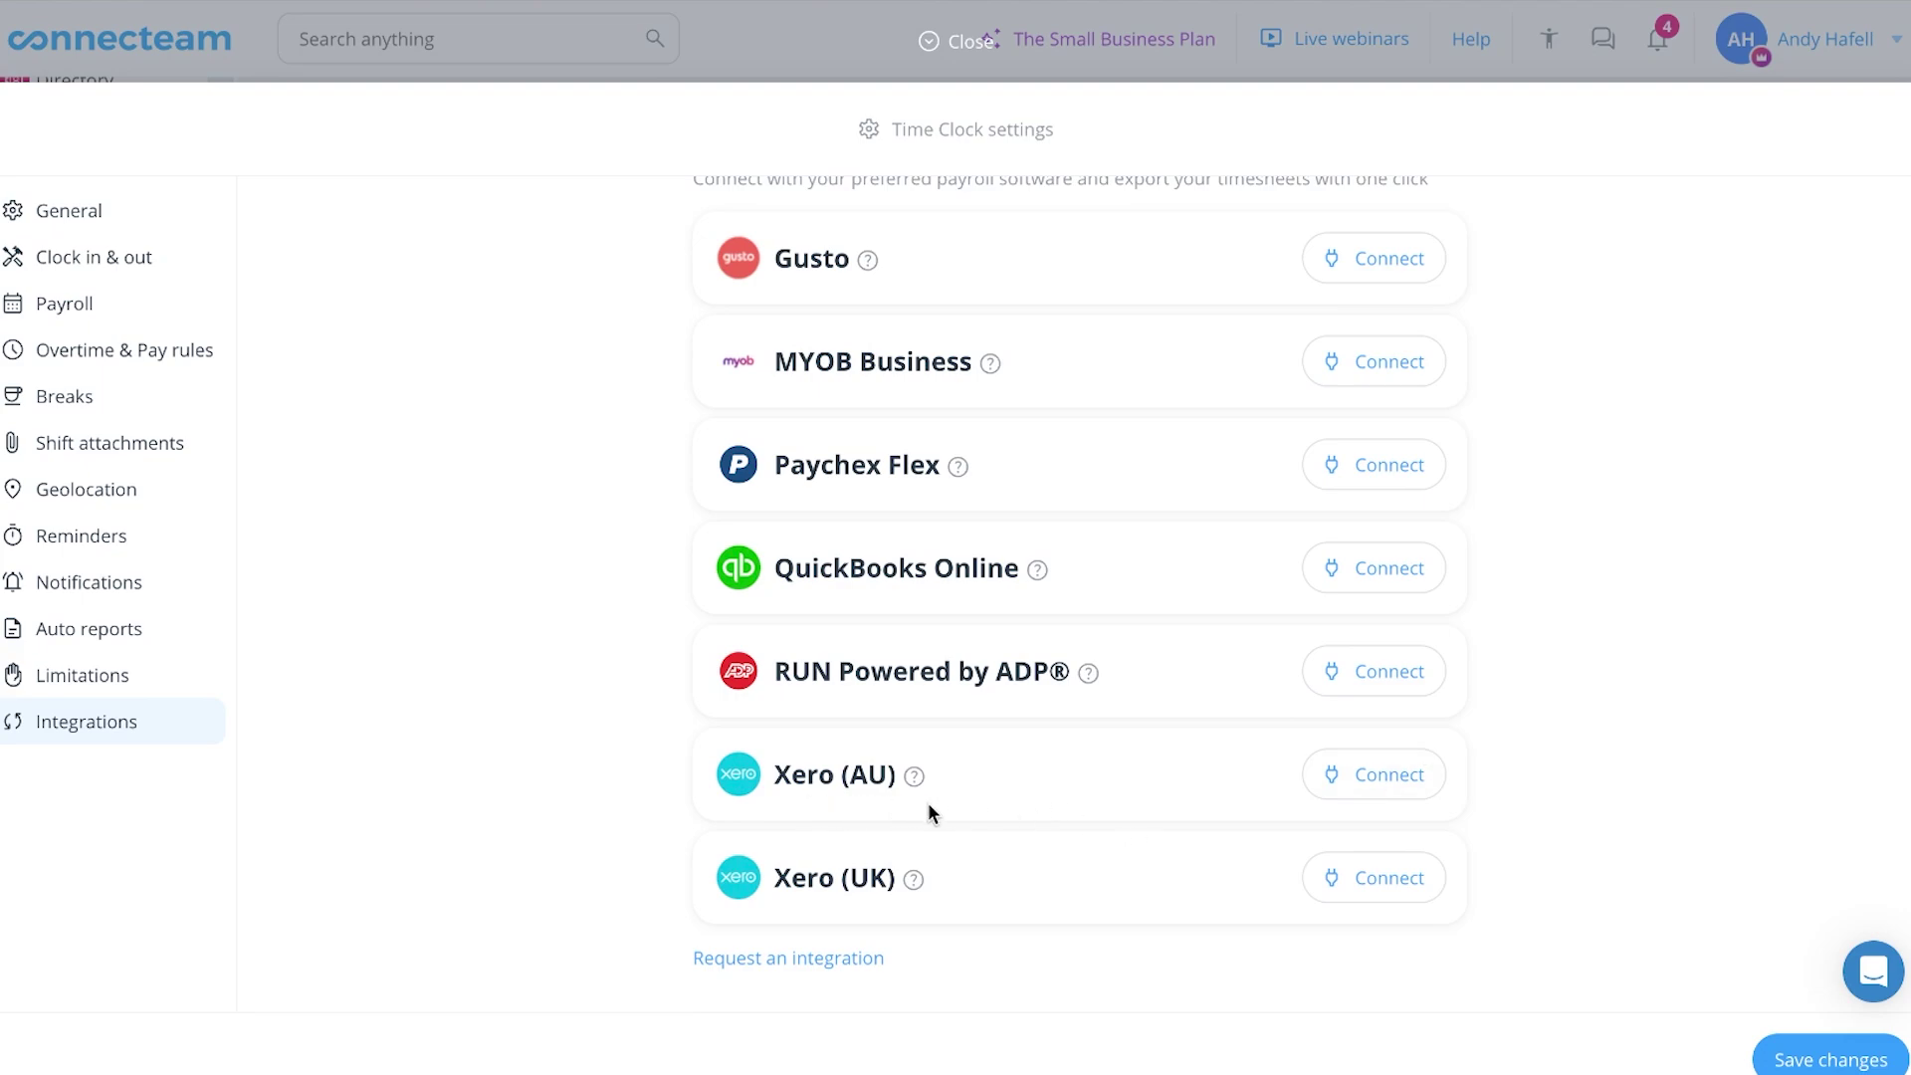
scroll(1204, 782, up, 1)
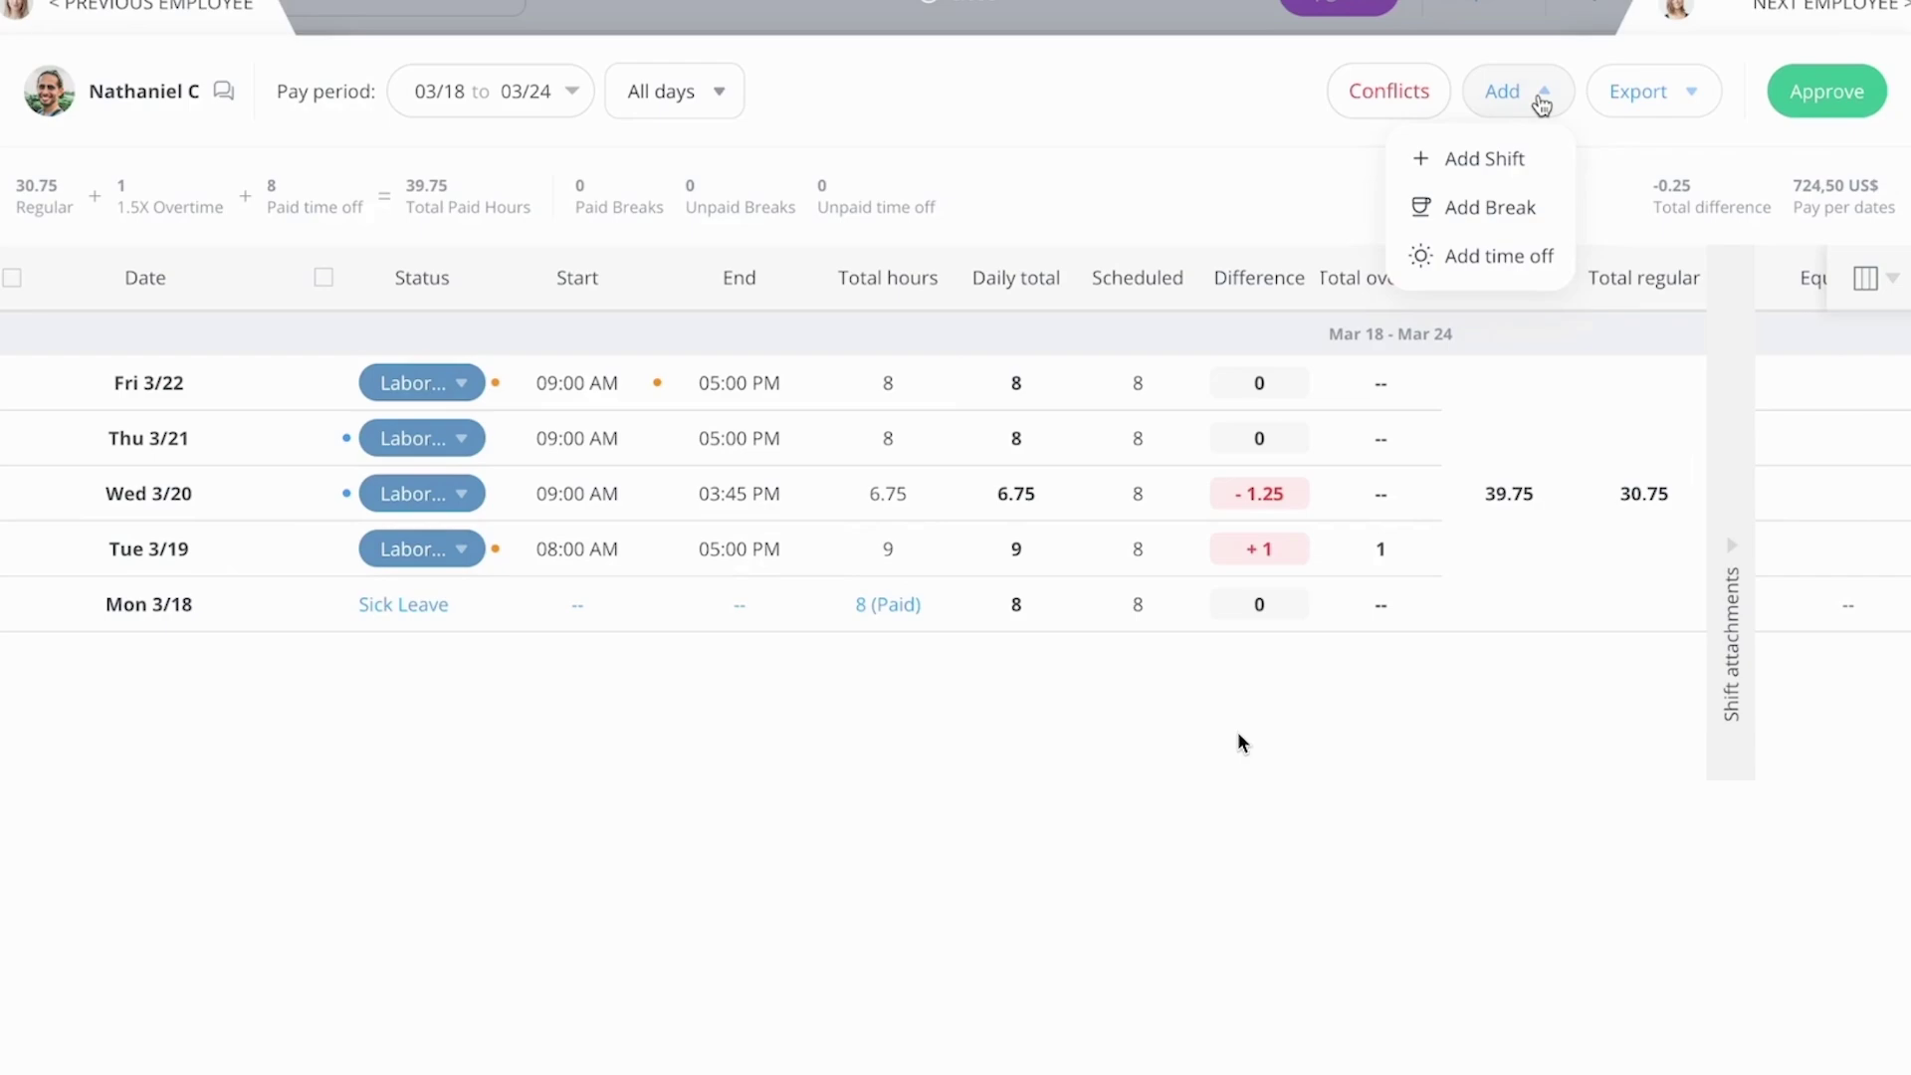
Dismiss the Add menu and approve the 03/18–03/24 timesheet
click(1277, 677)
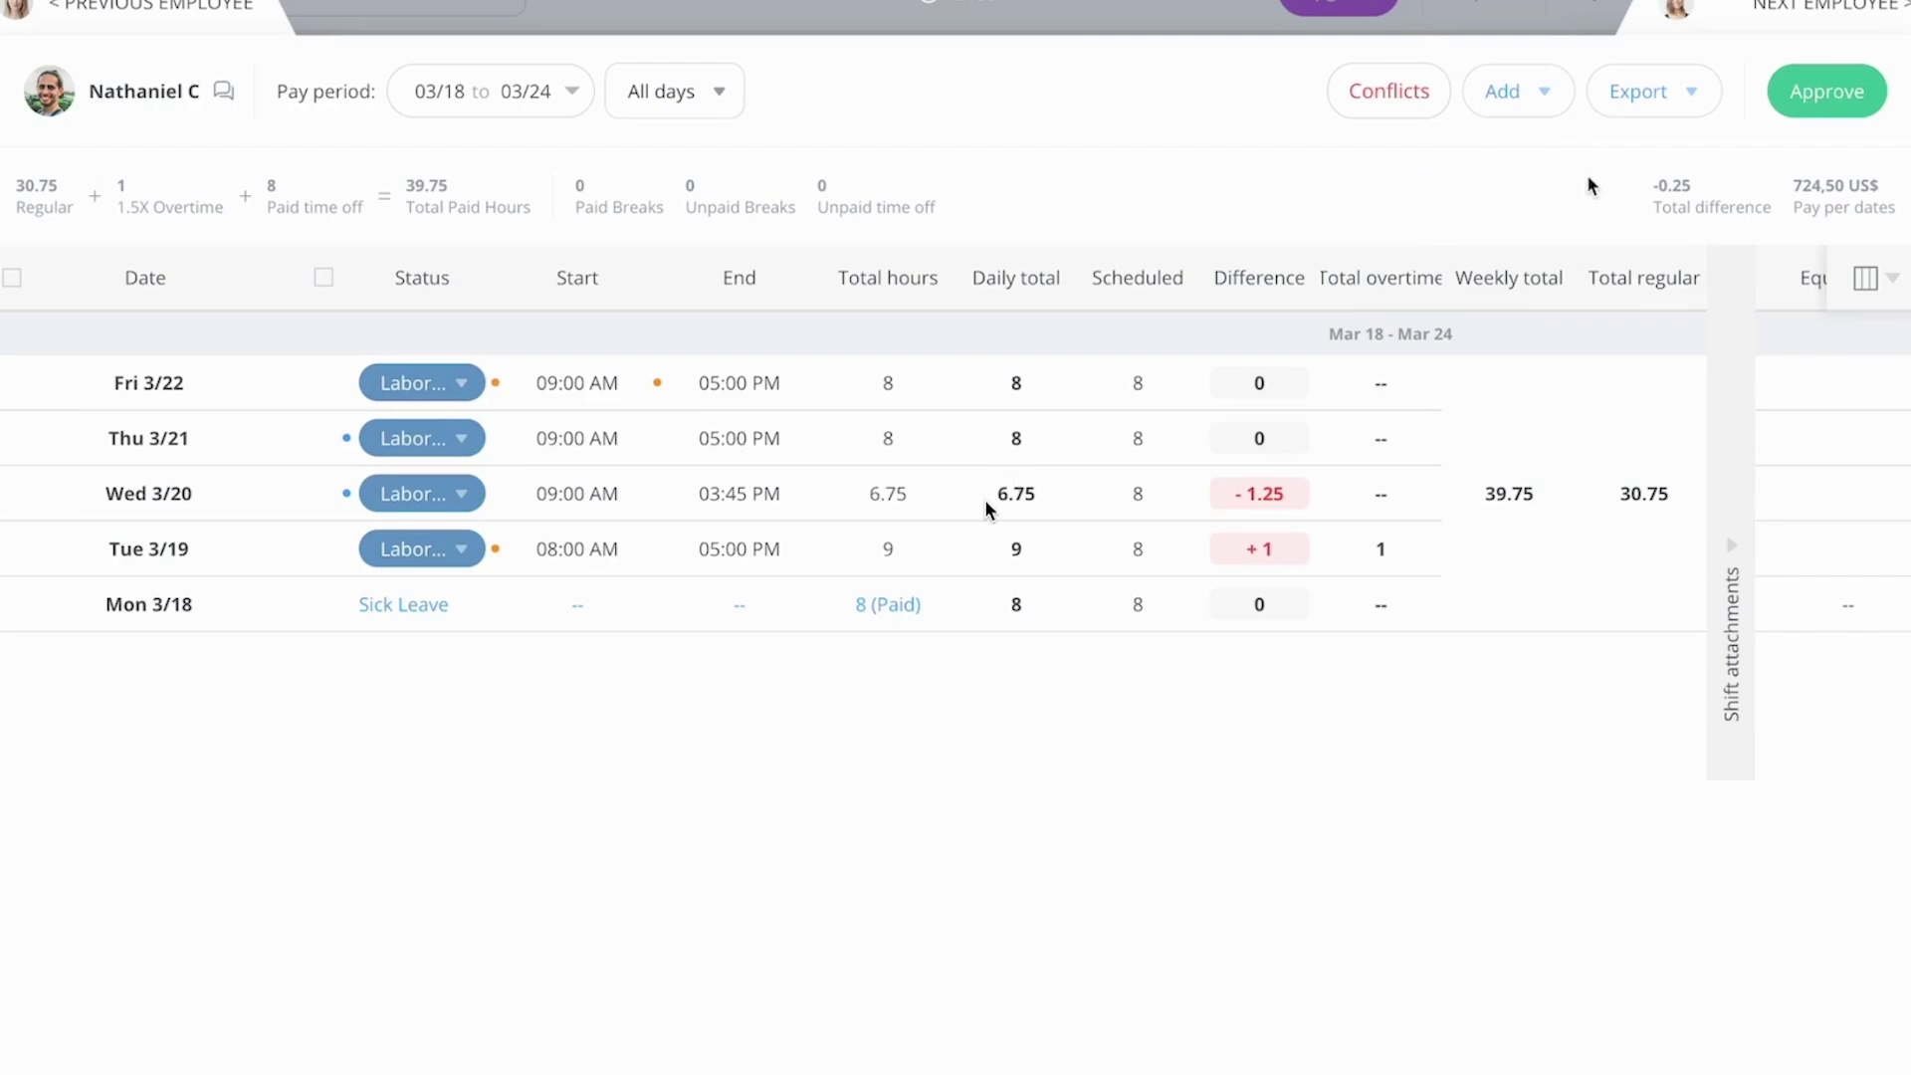
click(1822, 106)
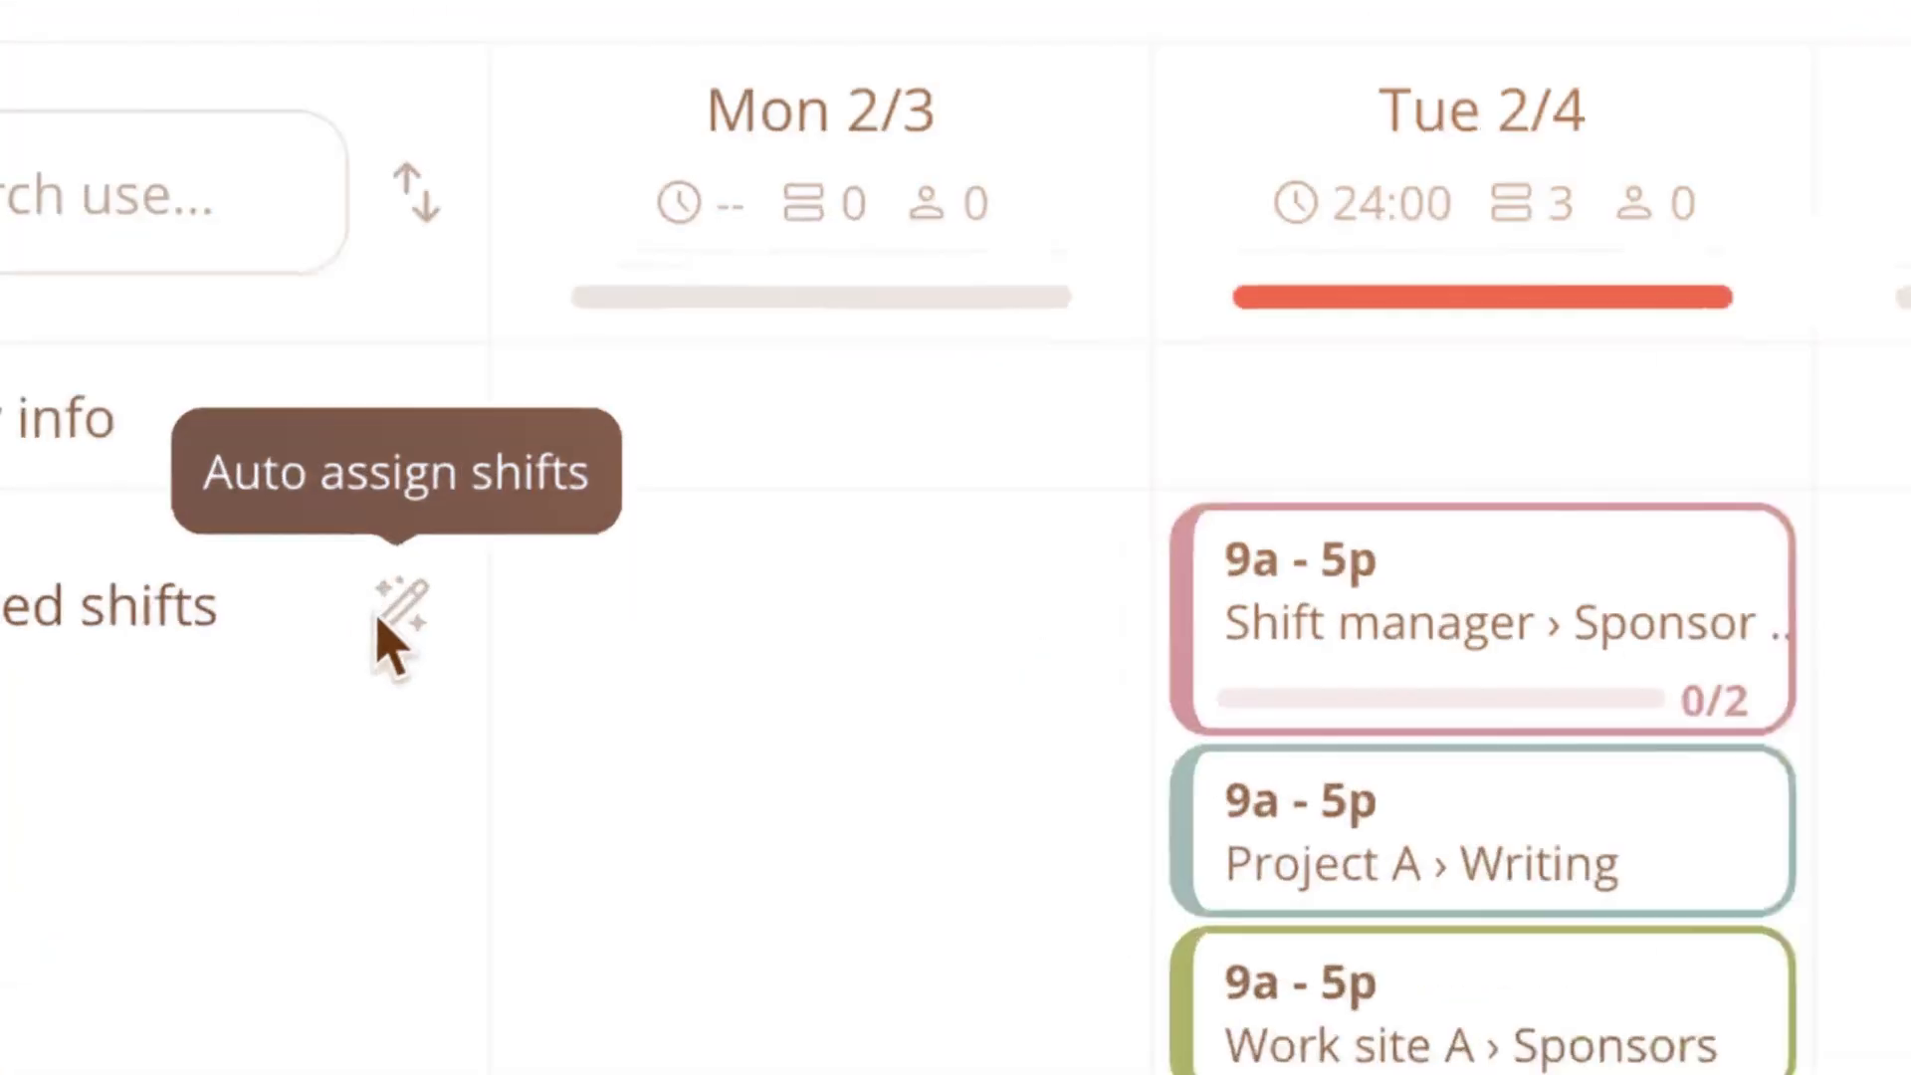
Auto-assign all 3 unassigned shifts as drafts, keeping the availability and qualification mandate toggles on
click(382, 609)
mouse_move(776, 320)
mouse_down()
mouse_move(1051, 319)
mouse_move(1006, 349)
mouse_move(798, 350)
mouse_up()
scroll(1049, 904, down, 2)
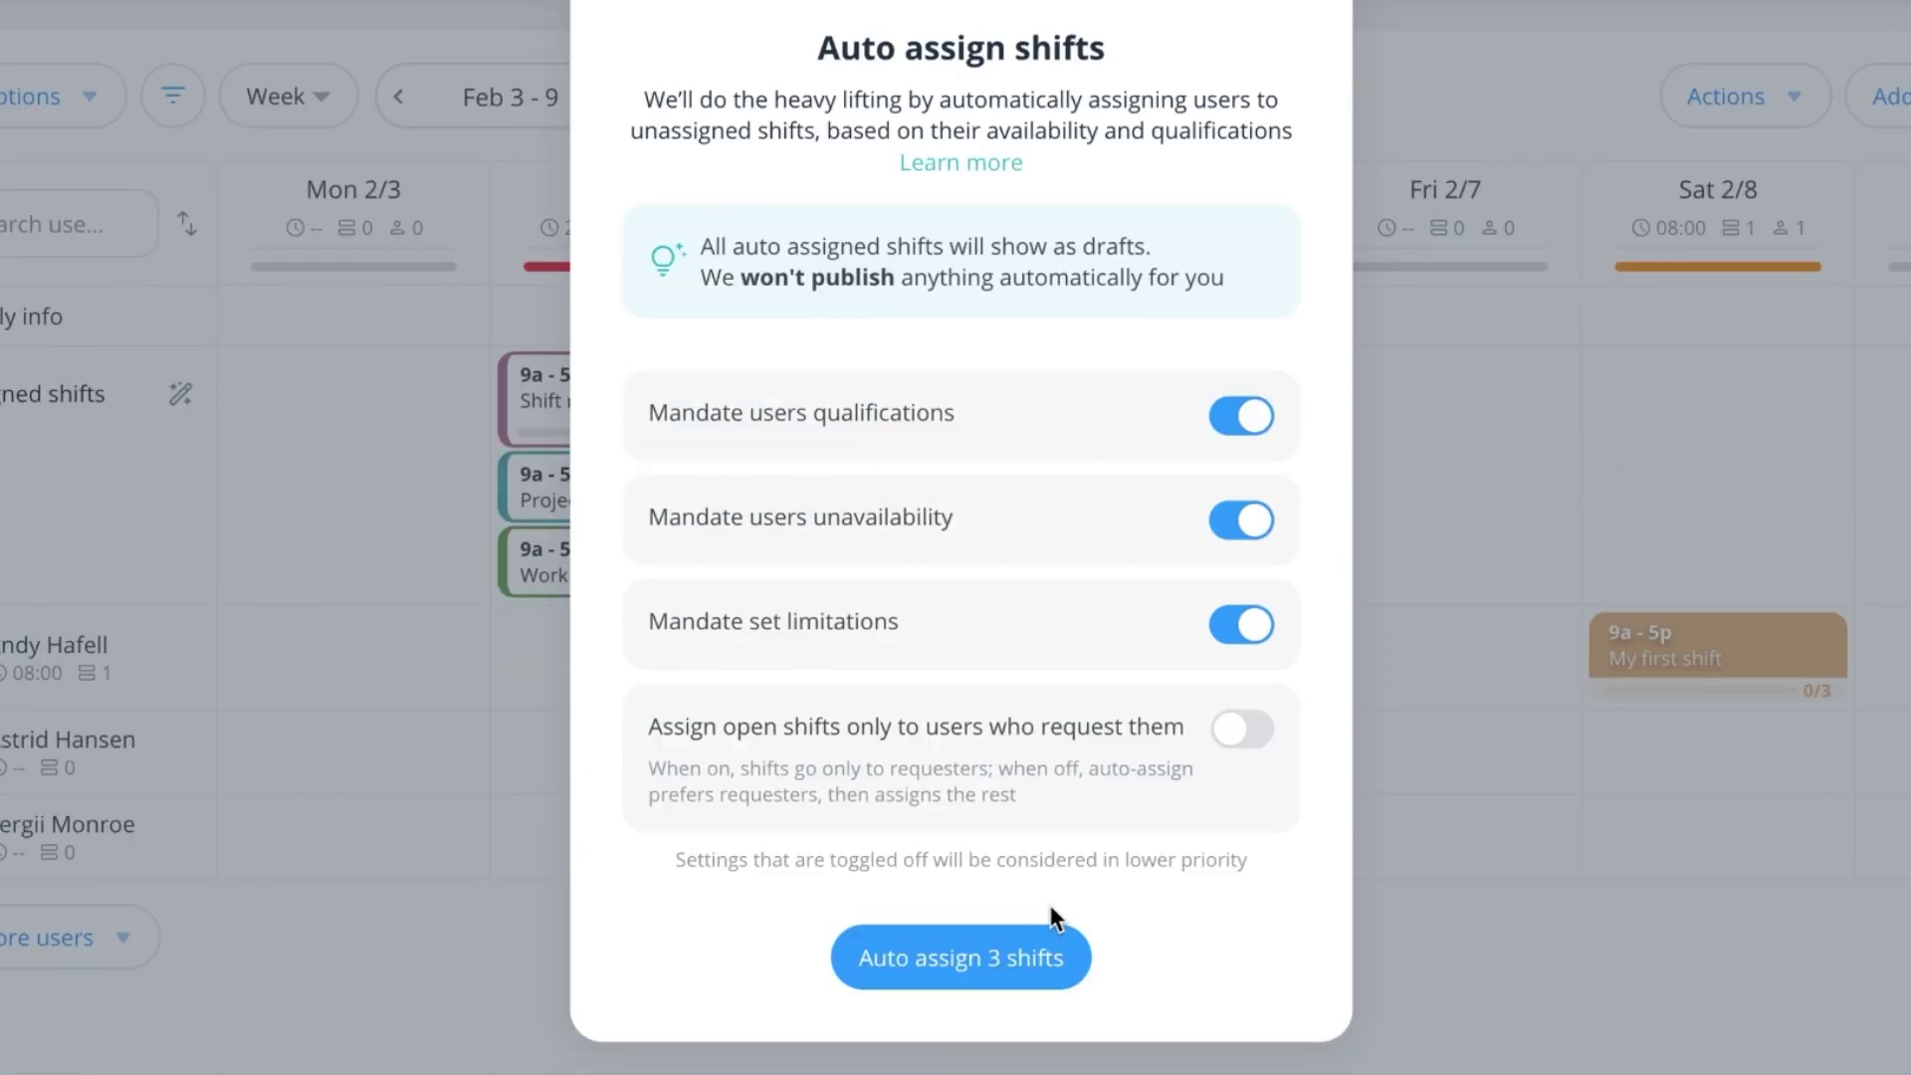
click(943, 965)
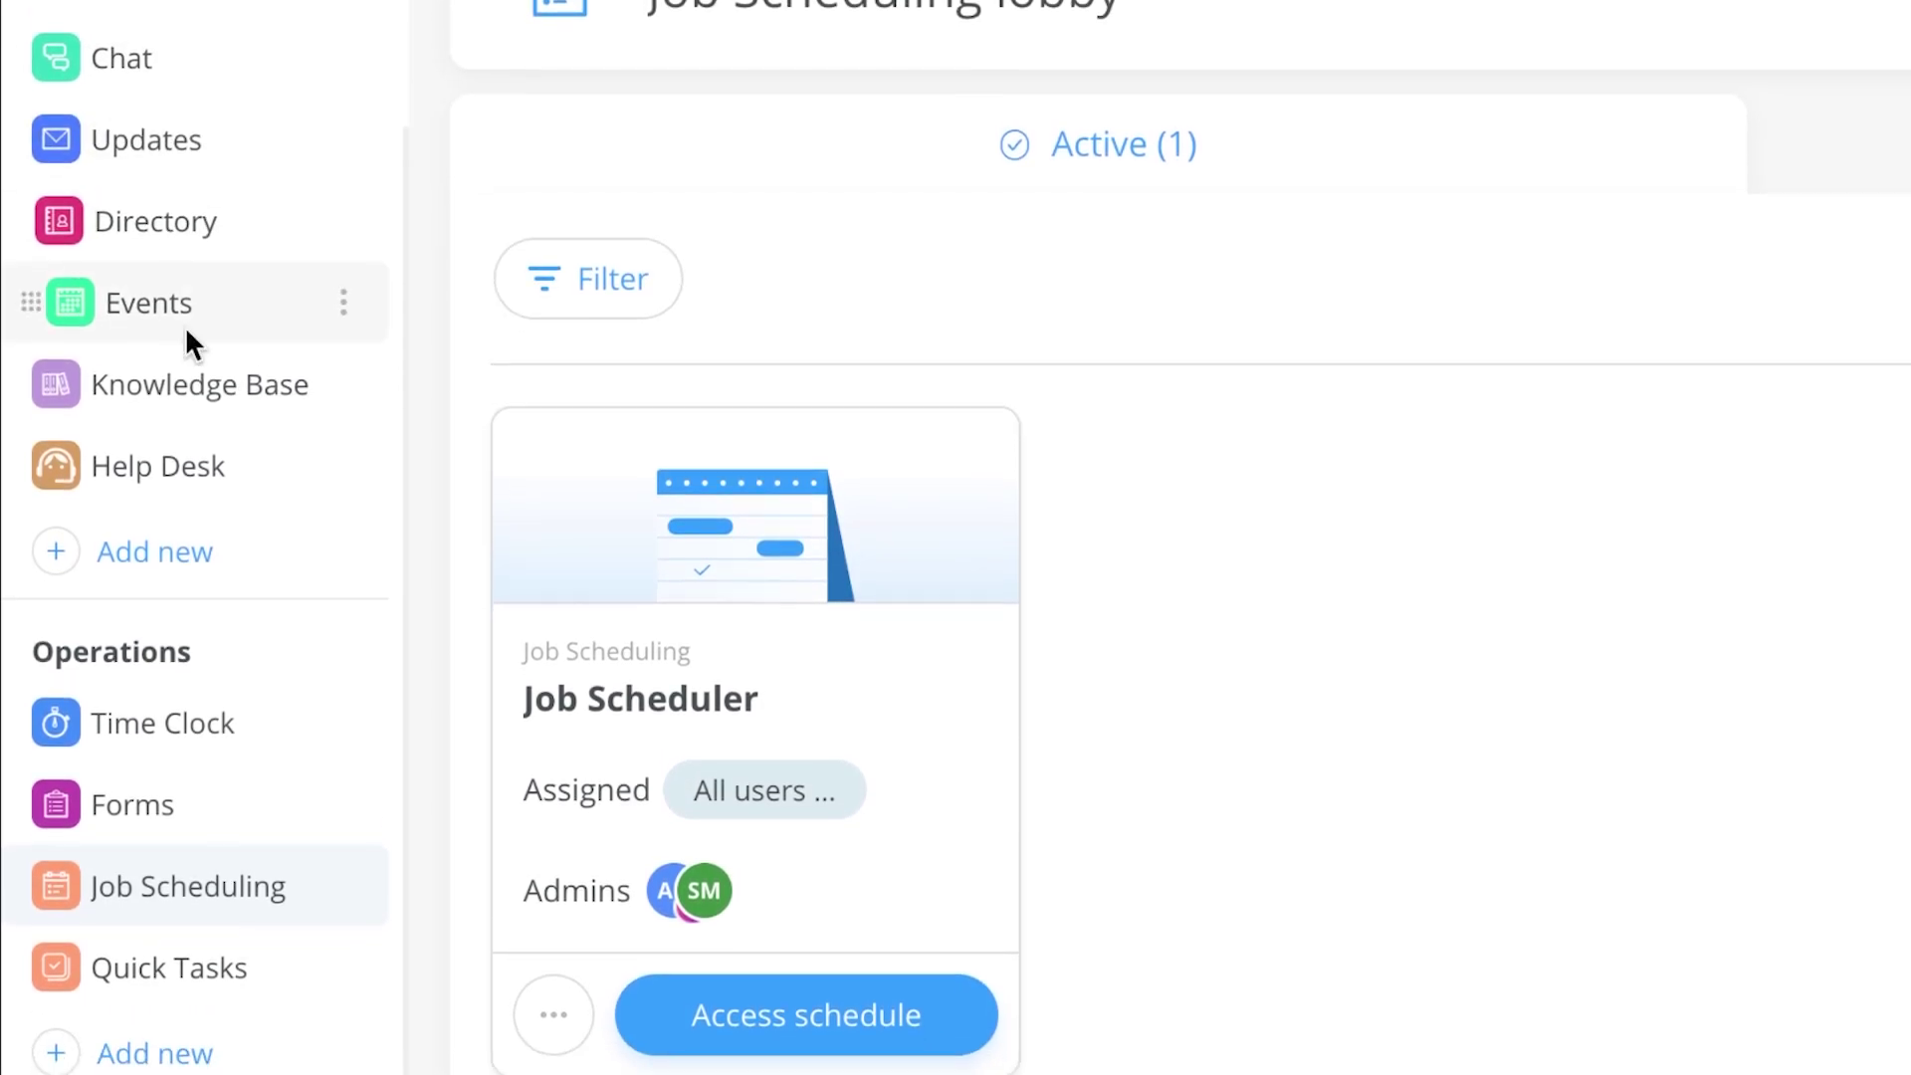
scroll(252, 806, down, 2)
scroll(247, 804, down, 2)
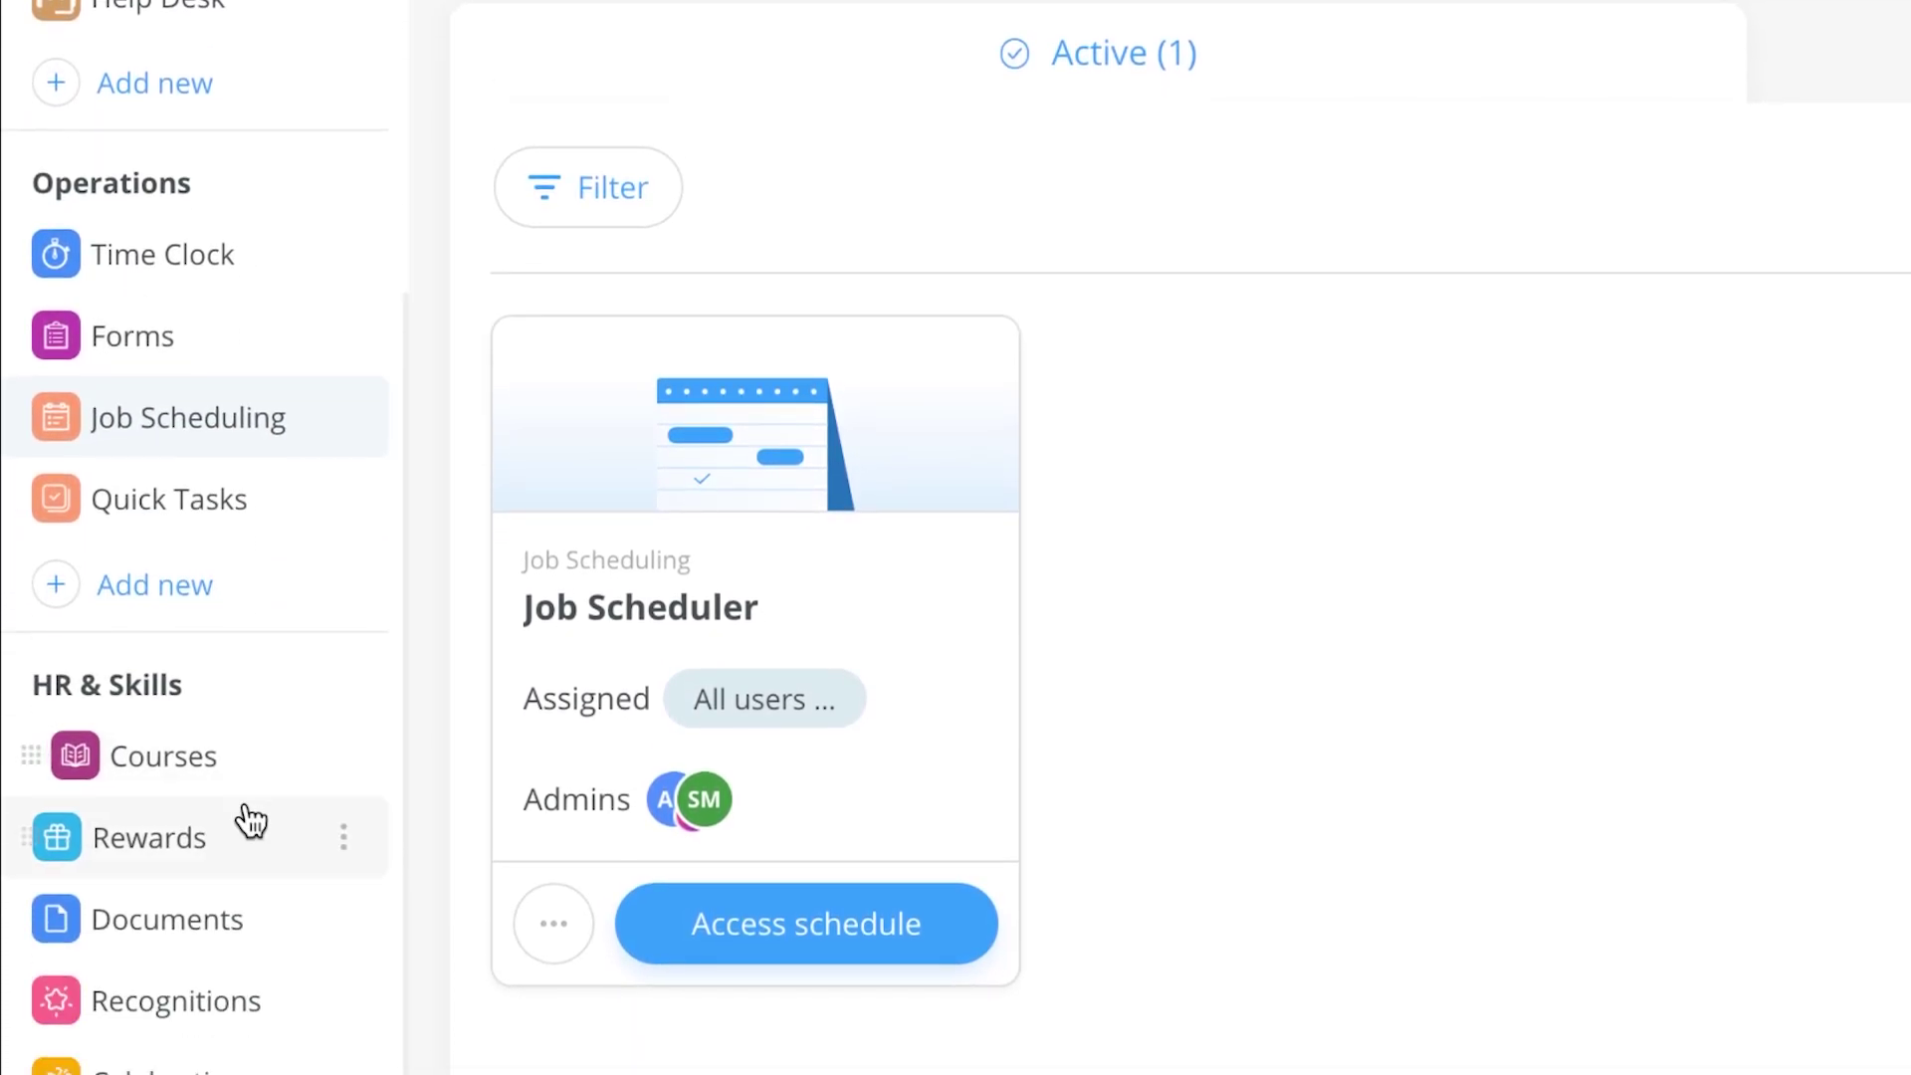